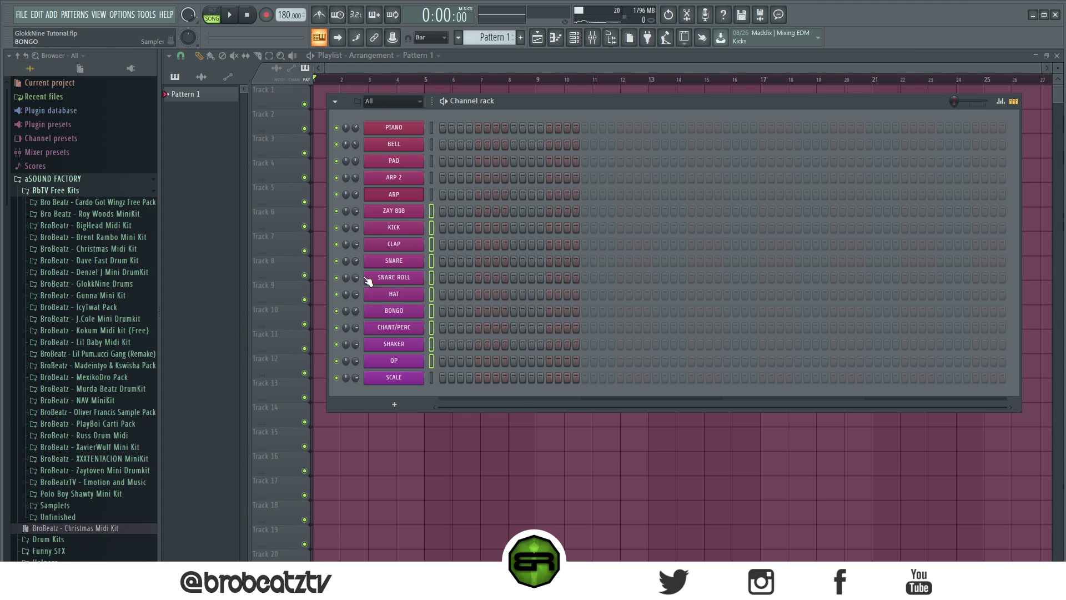
- Load the Harmonic Minor scale from aSOUND FACTORY's Helpers, Musical Scales, Unpopular Scales folder onto the SCALE channel, and collapse the folder tree
{"action": "left_click", "coordinate": [61, 179]}
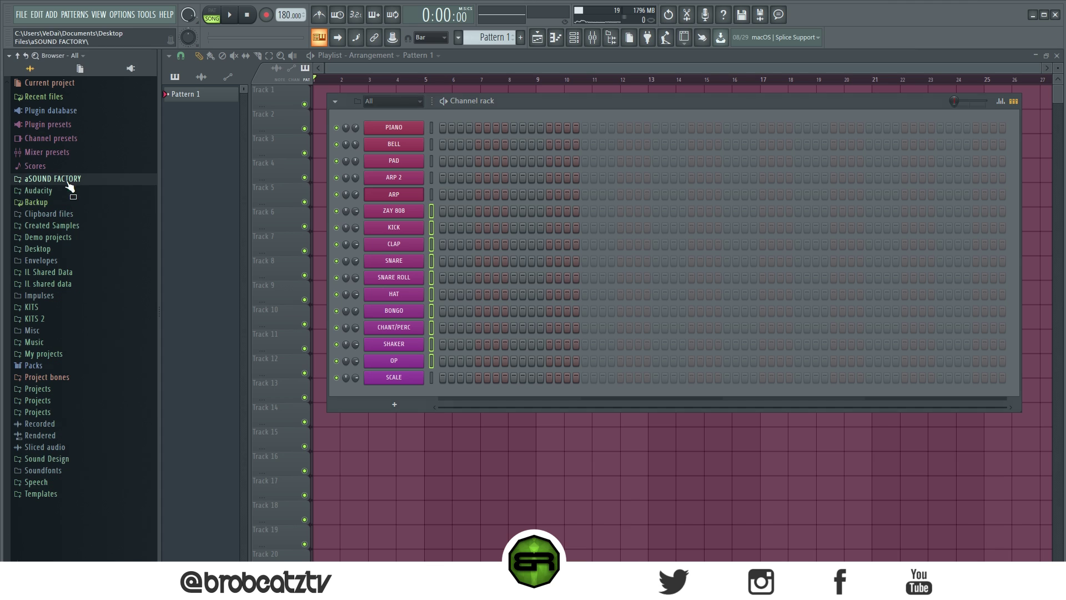
{"action": "left_click", "coordinate": [80, 181]}
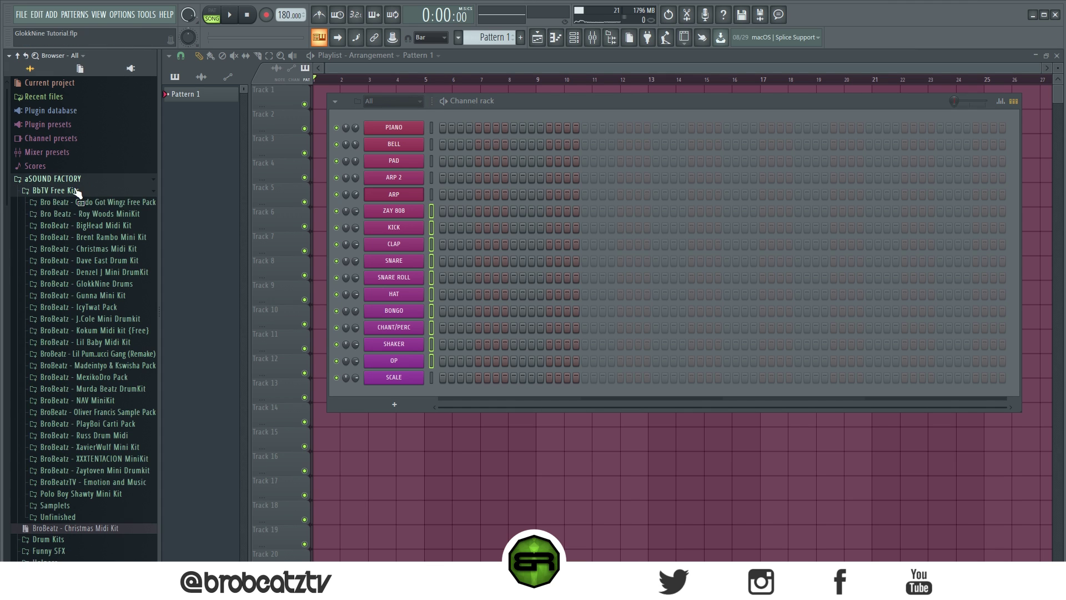
{"action": "left_click", "coordinate": [76, 191]}
{"action": "left_click", "coordinate": [83, 227]}
{"action": "left_click", "coordinate": [75, 249]}
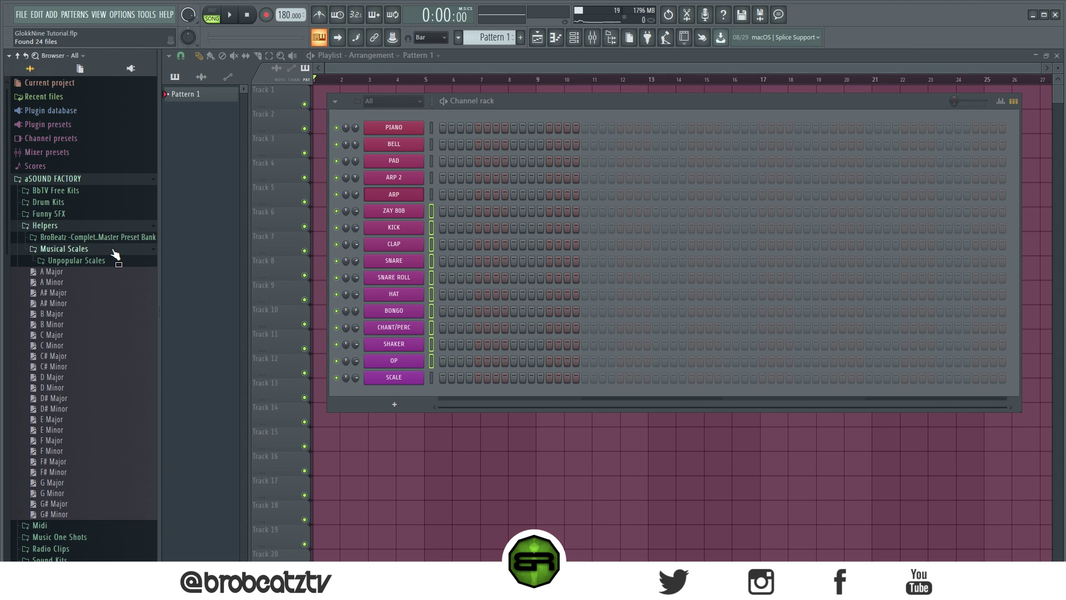
{"action": "left_click", "coordinate": [111, 265]}
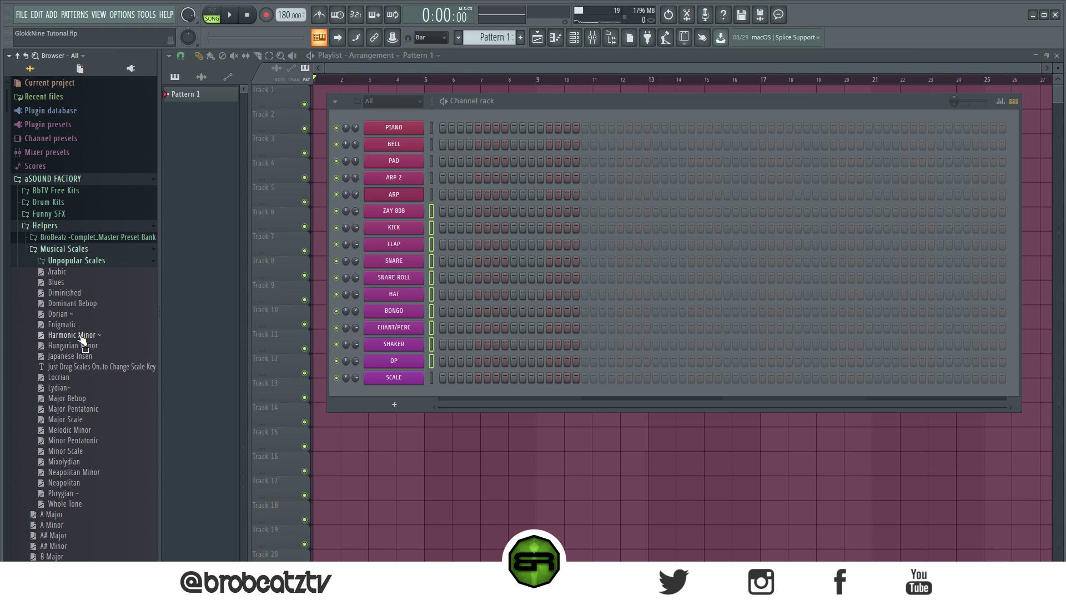
{"action": "left_click_drag", "start_coordinate": [80, 336], "coordinate": [387, 331]}
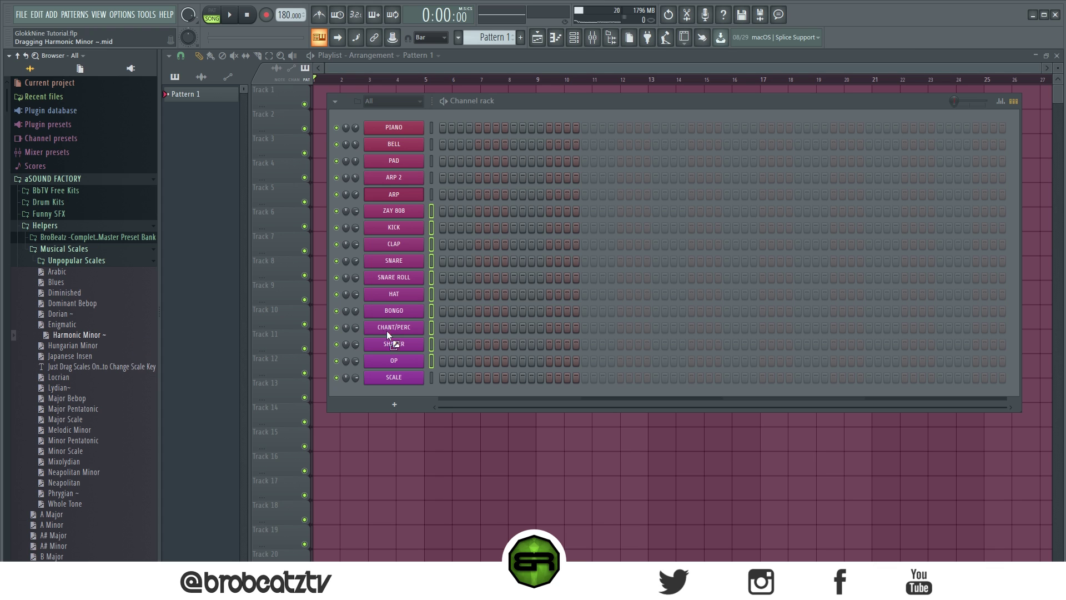
{"action": "left_click_drag", "start_coordinate": [399, 378], "coordinate": [400, 378]}
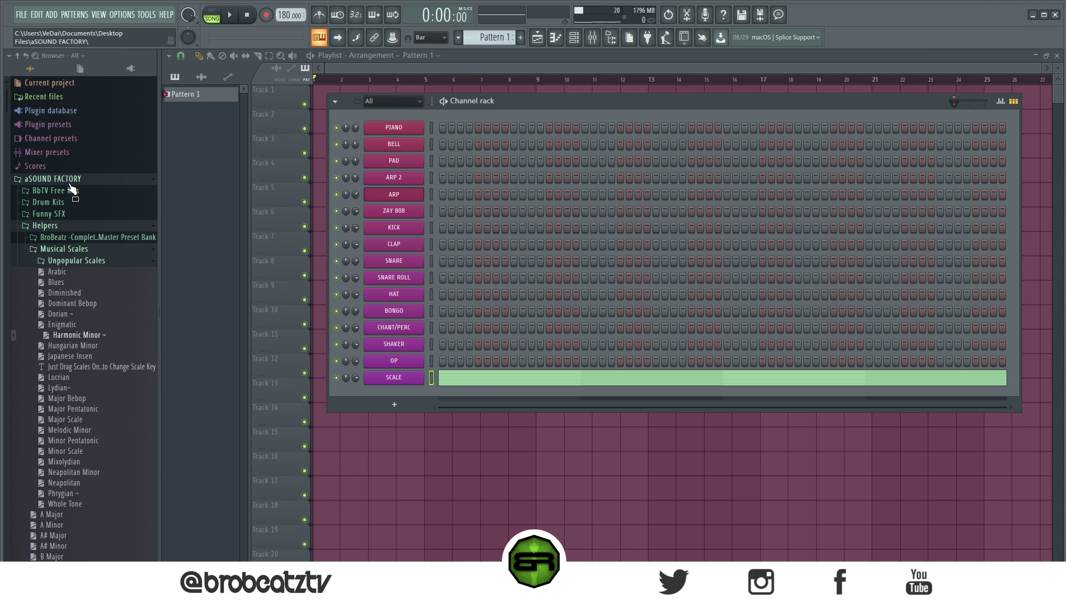
{"action": "left_click", "coordinate": [83, 178]}
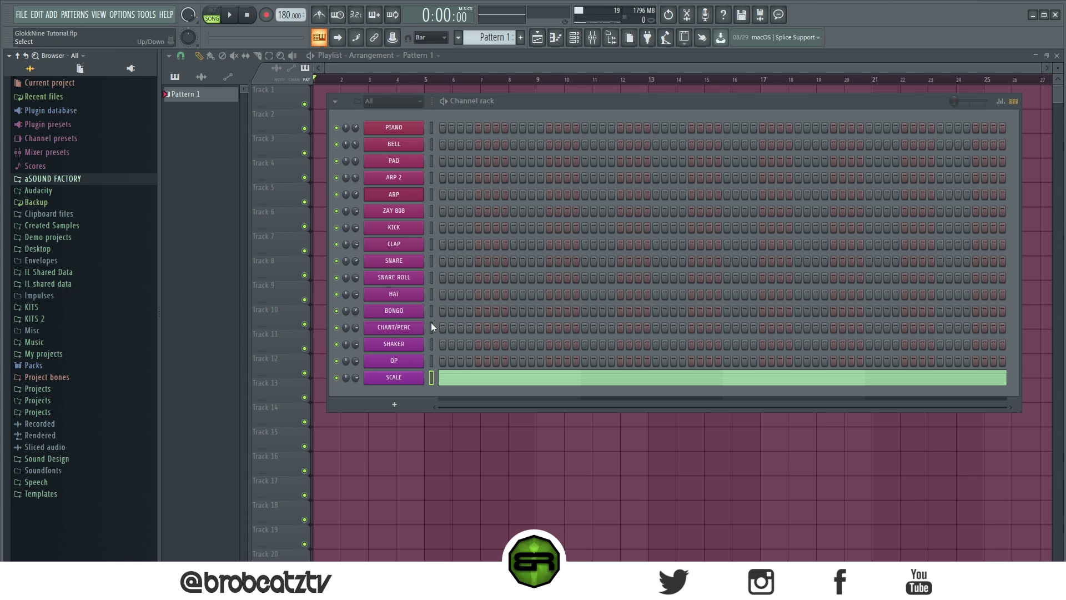
- Examine the scale notes in the SCALE channel's piano roll and return to the channel rack
{"action": "left_click", "coordinate": [462, 380]}
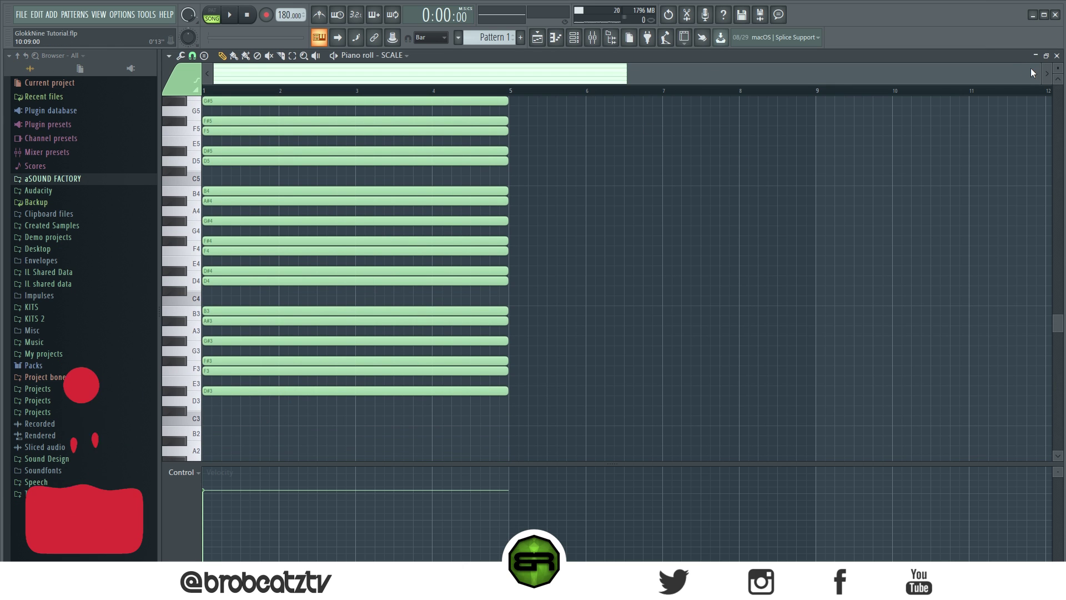
{"action": "left_click_drag", "start_coordinate": [1040, 72], "coordinate": [685, 73]}
{"action": "scroll", "coordinate": [607, 178], "scroll_direction": "up", "scroll_amount": 3}
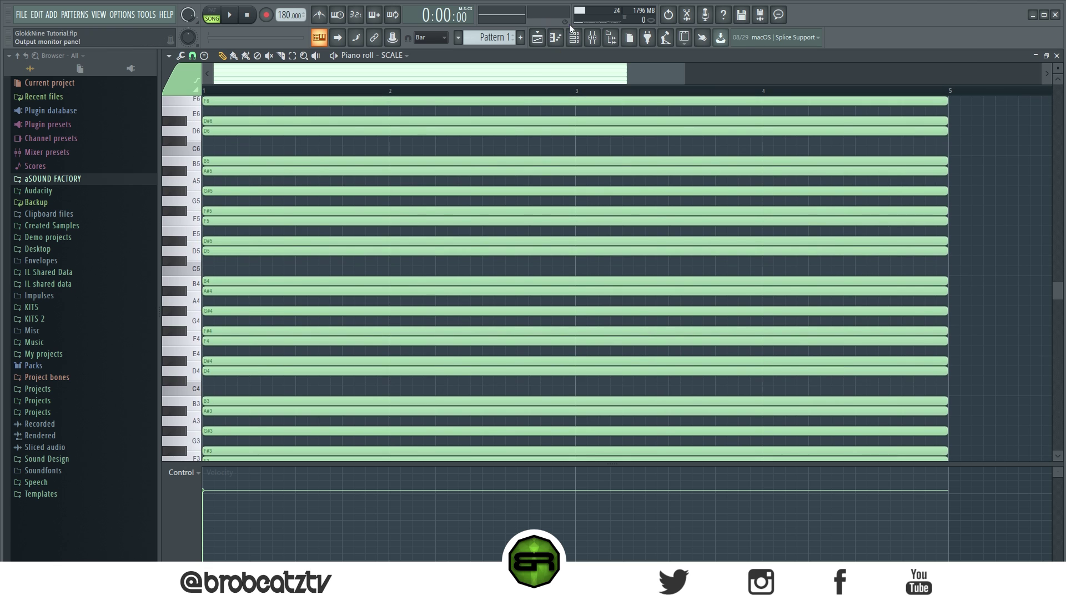
{"action": "key", "text": "F6"}
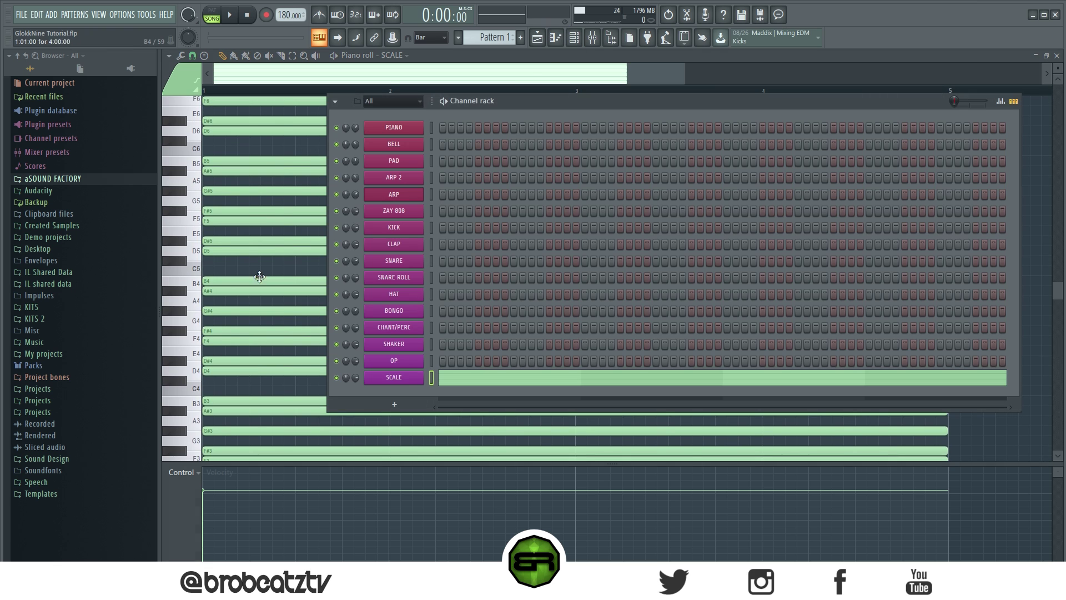
- Review the instruments loaded on the PIANO and BELL channels, auditioning a note on BELL
{"action": "left_click", "coordinate": [397, 131]}
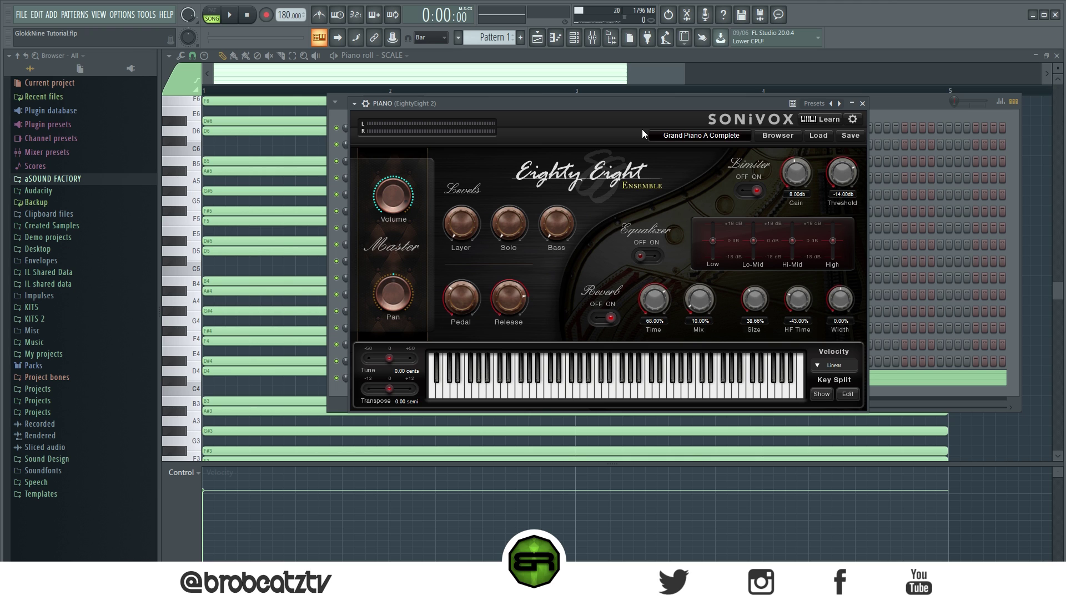
{"action": "left_click", "coordinate": [863, 103]}
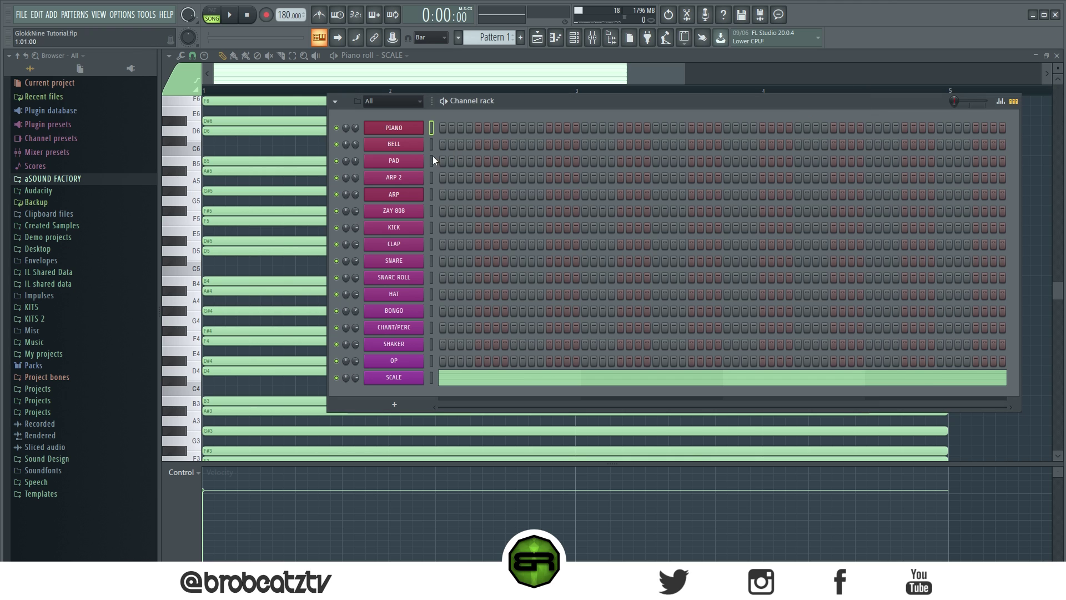
{"action": "left_click", "coordinate": [393, 144]}
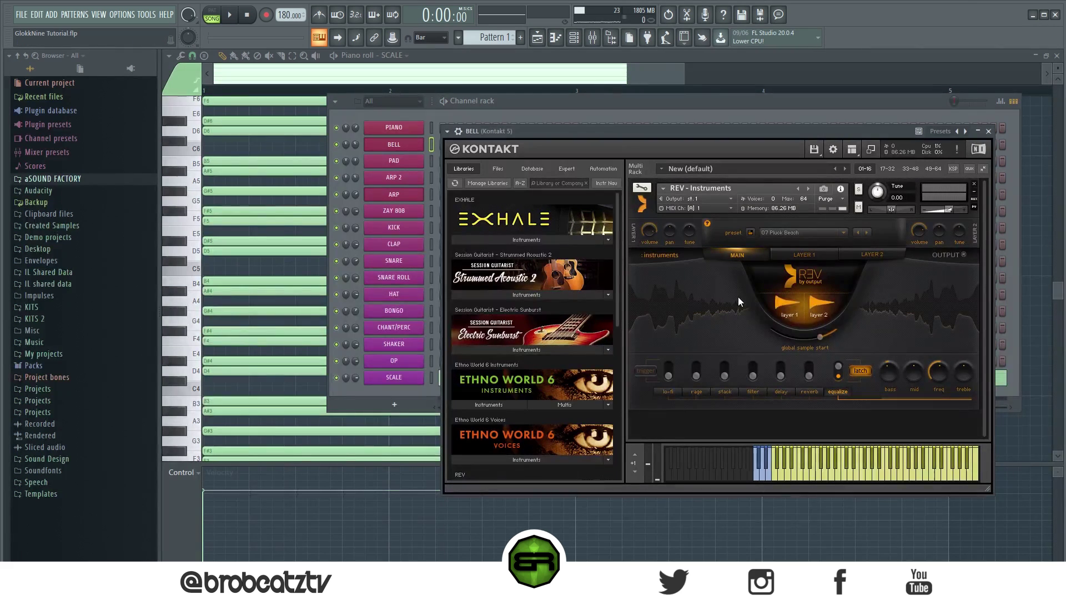
{"action": "left_click_drag", "start_coordinate": [641, 133], "coordinate": [593, 130]}
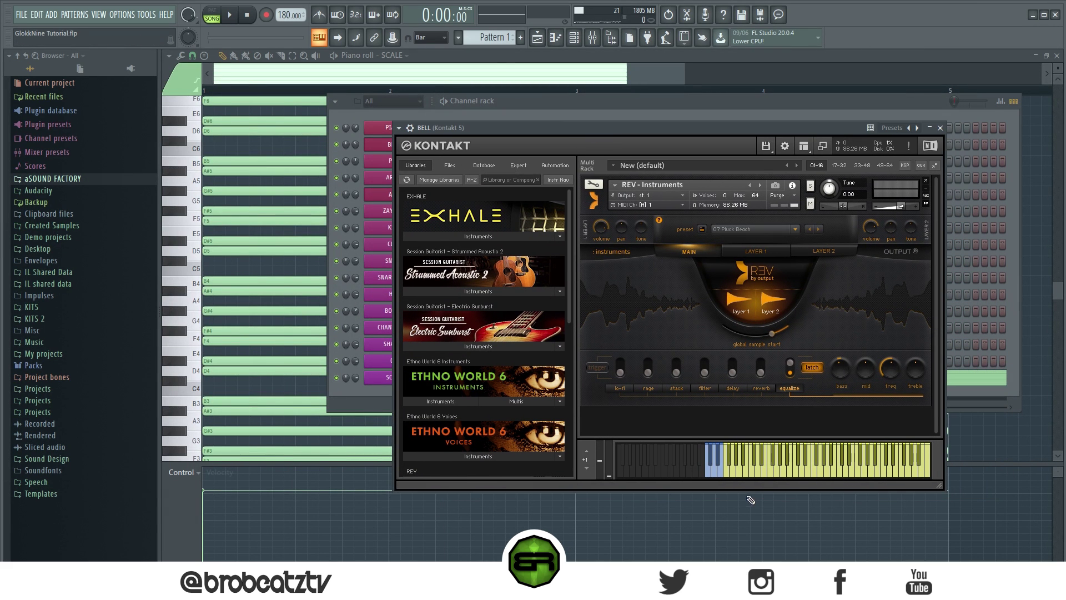
{"action": "left_click", "coordinate": [826, 472]}
{"action": "left_click", "coordinate": [940, 128]}
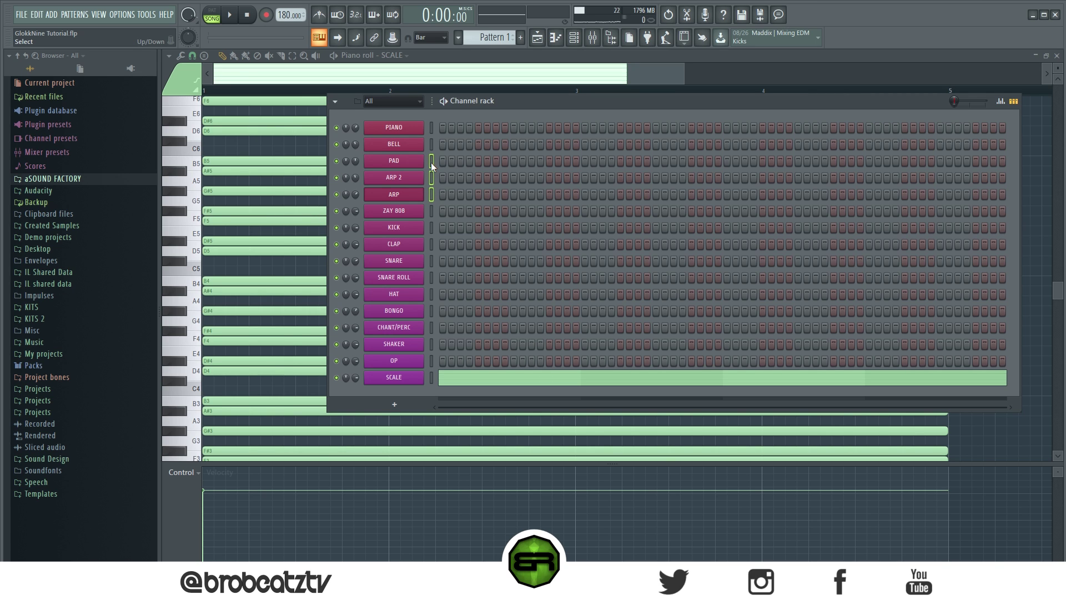
- Review the synth patches on the PAD, ARP 2 and ARP channels
{"action": "key", "text": "ctrl+a"}
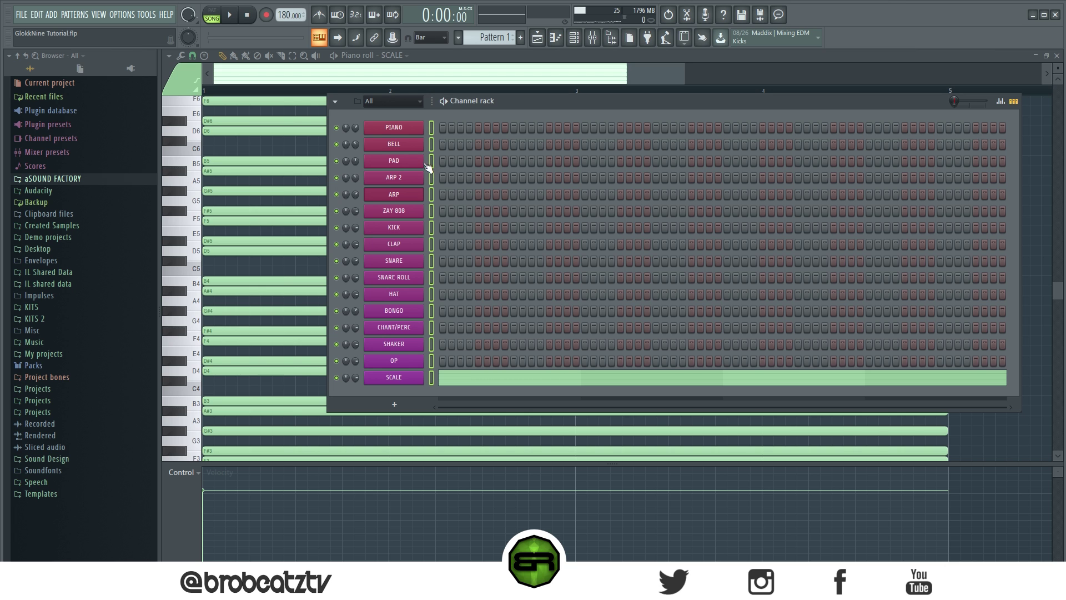
{"action": "left_click", "coordinate": [390, 161]}
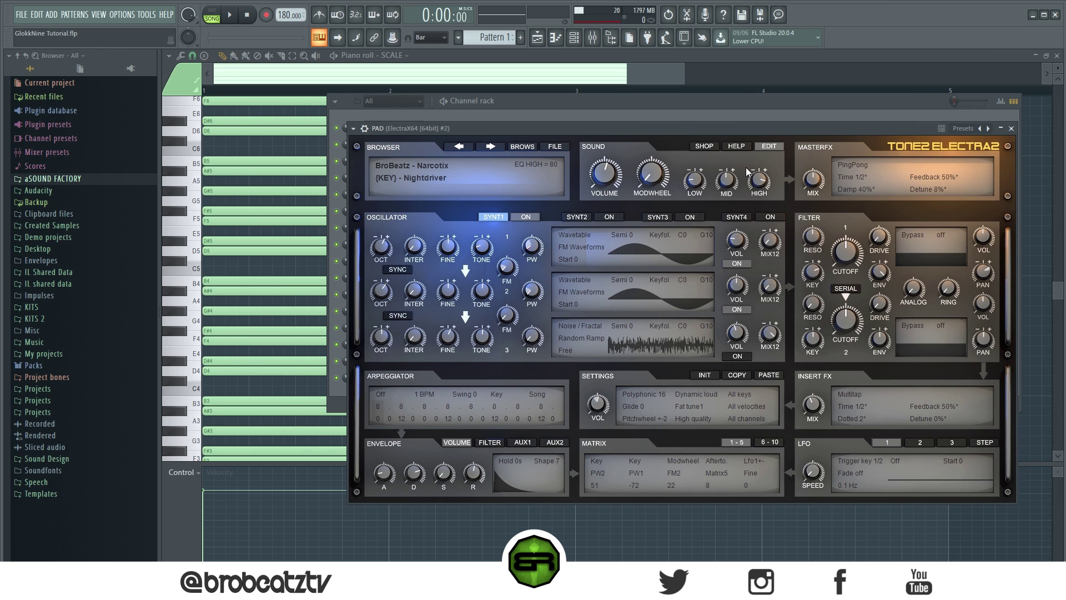
{"action": "left_click", "coordinate": [1012, 128]}
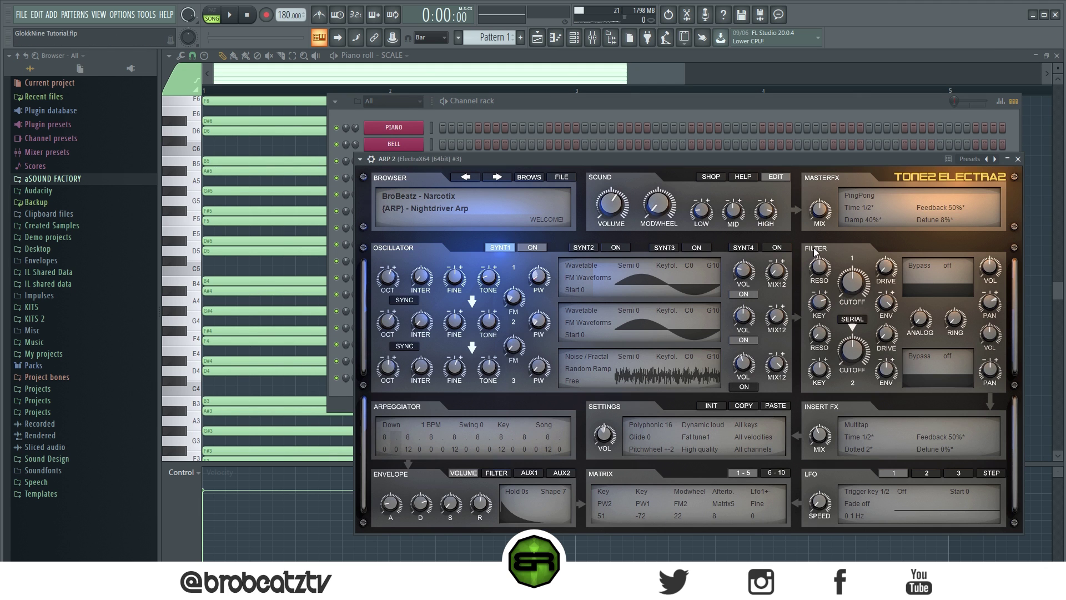
{"action": "left_click", "coordinate": [1018, 159]}
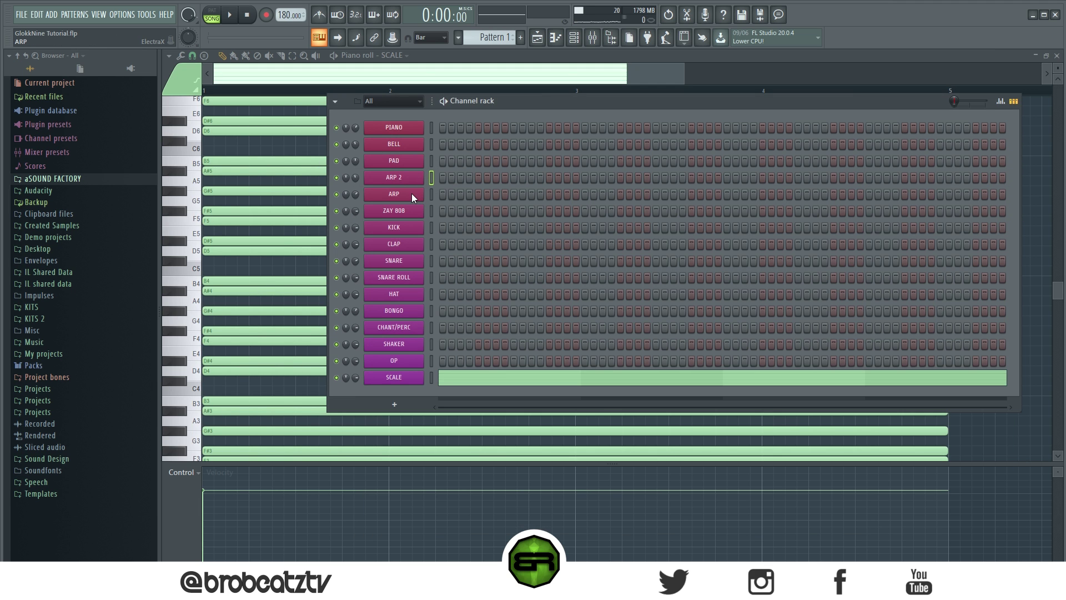
{"action": "left_click", "coordinate": [412, 193]}
{"action": "left_click", "coordinate": [525, 105]}
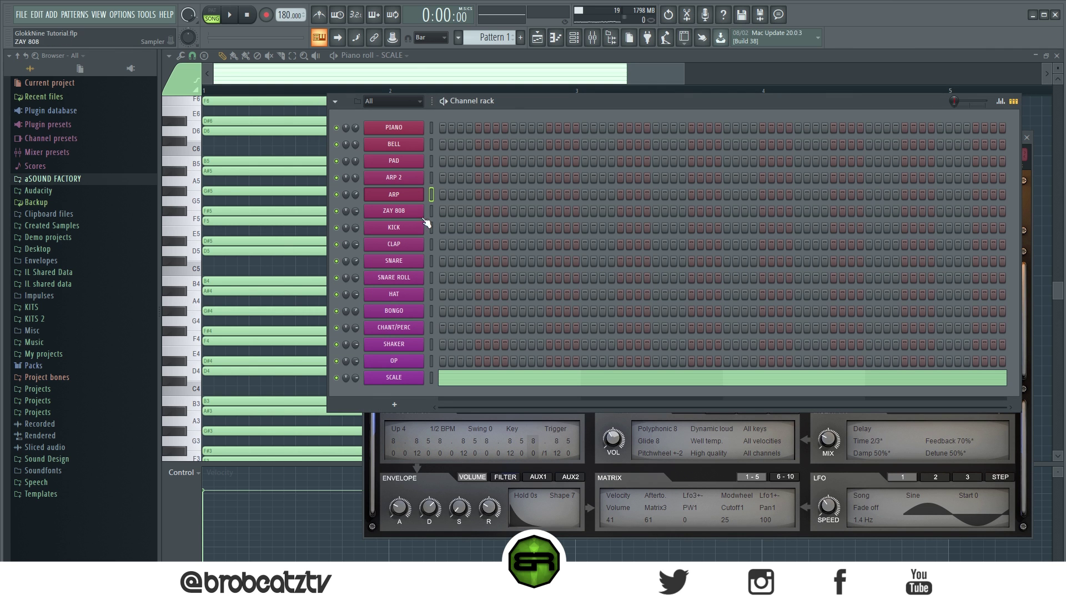
- Open the PIANO channel's piano roll and place a one-step D#5 note at the start of bar 1
{"action": "right_click", "coordinate": [393, 133]}
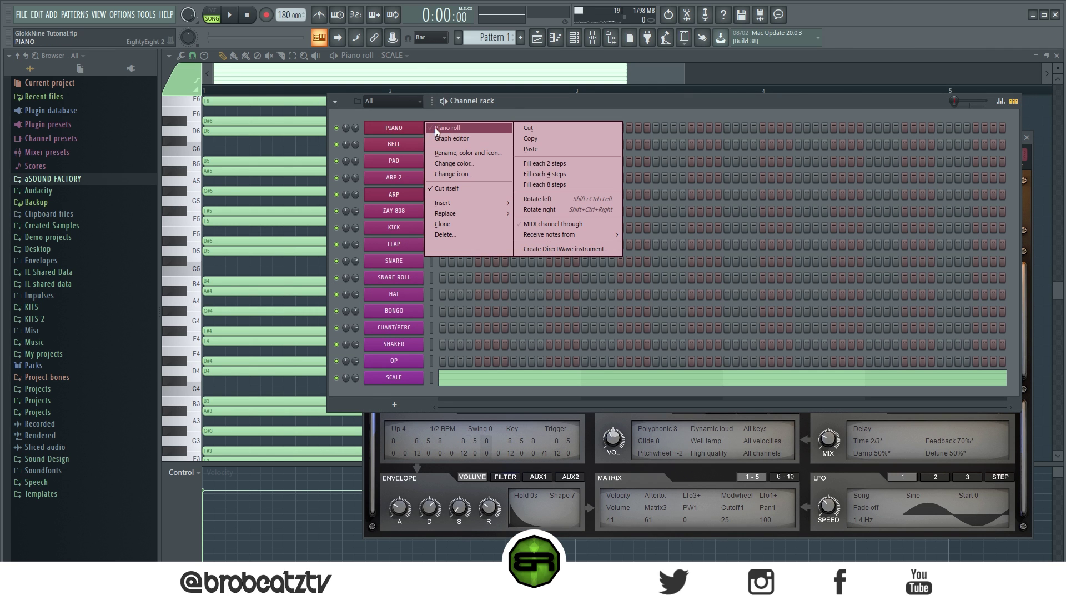
{"action": "left_click", "coordinate": [435, 128]}
{"action": "left_click_drag", "start_coordinate": [687, 75], "coordinate": [628, 75]}
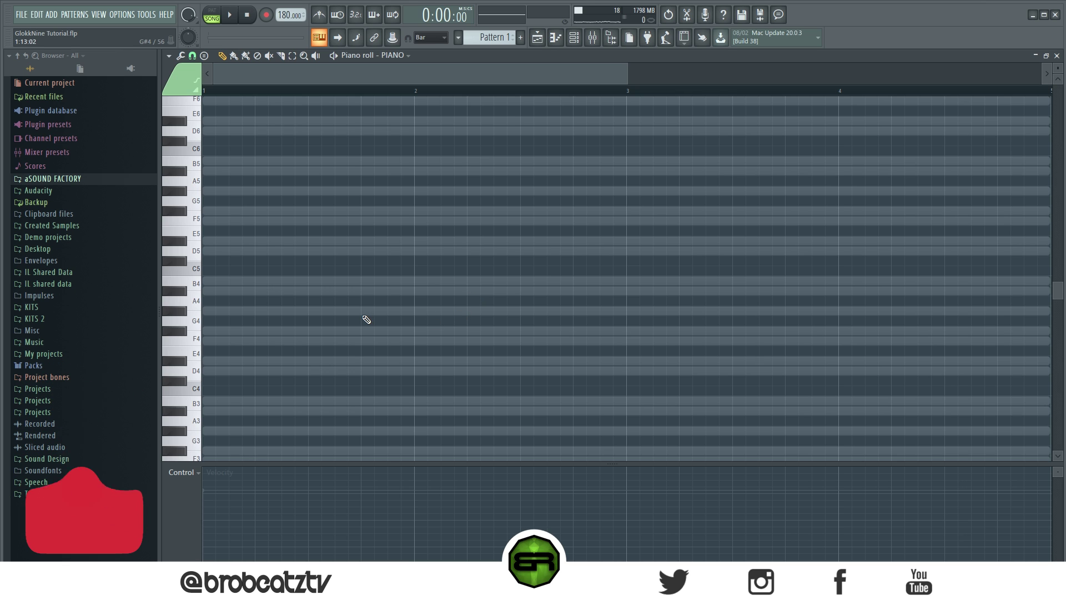
{"action": "left_click", "coordinate": [222, 242]}
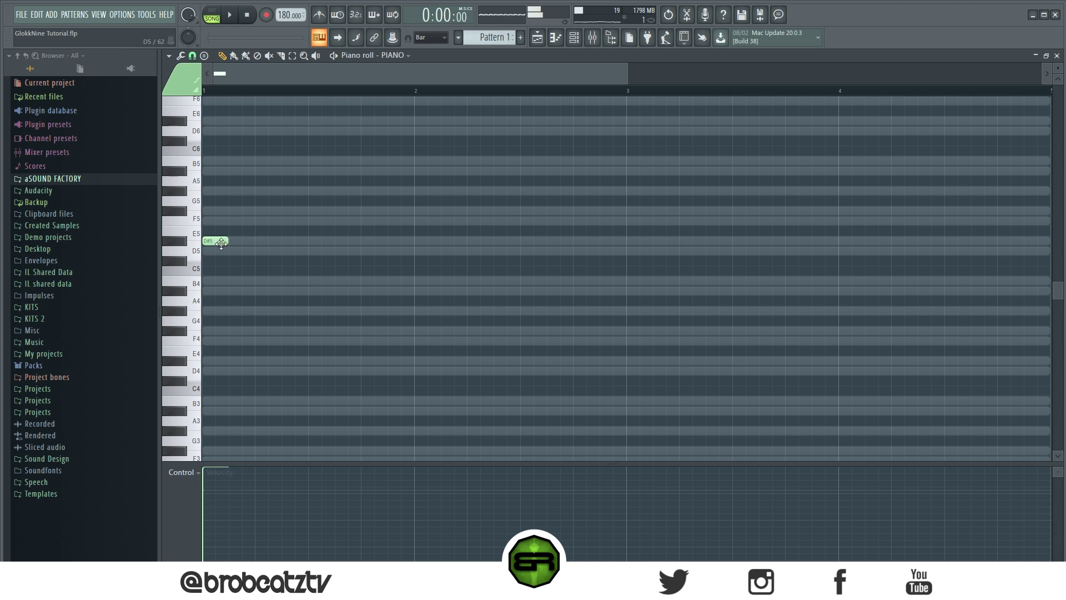
{"action": "mouse_move", "coordinate": [234, 240]}
{"action": "left_mouse_down"}
{"action": "mouse_move", "coordinate": [251, 240]}
{"action": "mouse_move", "coordinate": [214, 240]}
{"action": "left_mouse_up"}
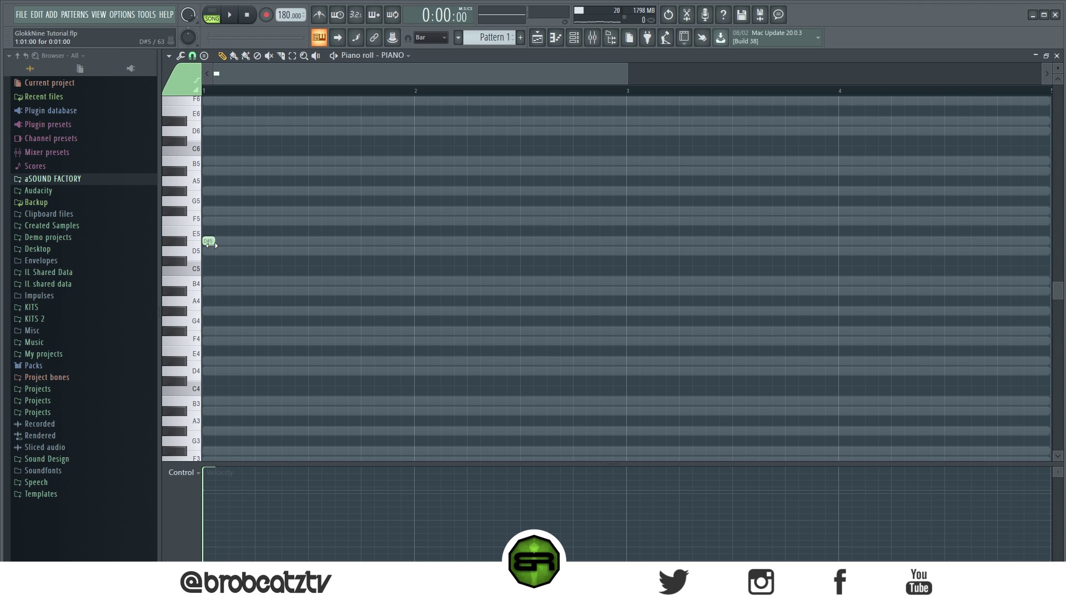
{"action": "scroll", "coordinate": [293, 248], "scroll_direction": "up", "scroll_amount": 2}
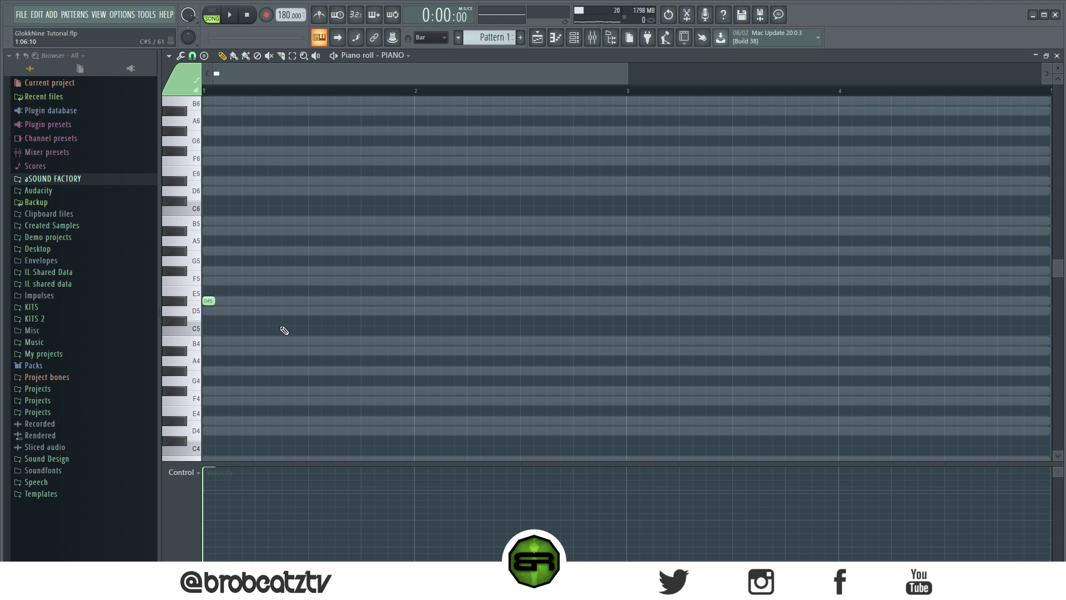
- Switch playback to pattern mode and turn on the metronome
{"action": "key", "text": "space"}
{"action": "left_click", "coordinate": [212, 15]}
{"action": "left_click", "coordinate": [319, 15]}
{"action": "key", "text": "space"}
- Add one-step notes D#5 at step 7 and F#5 at step 13 of bar 1, and F5 at step 5 of bar 2
{"action": "left_click", "coordinate": [286, 301]}
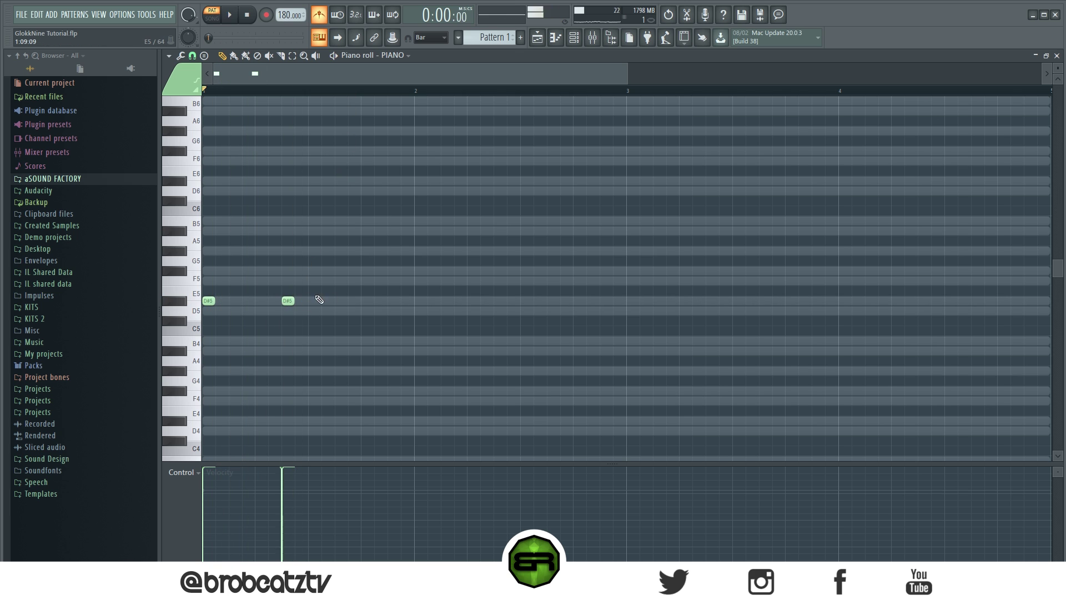
{"action": "left_click", "coordinate": [183, 253]}
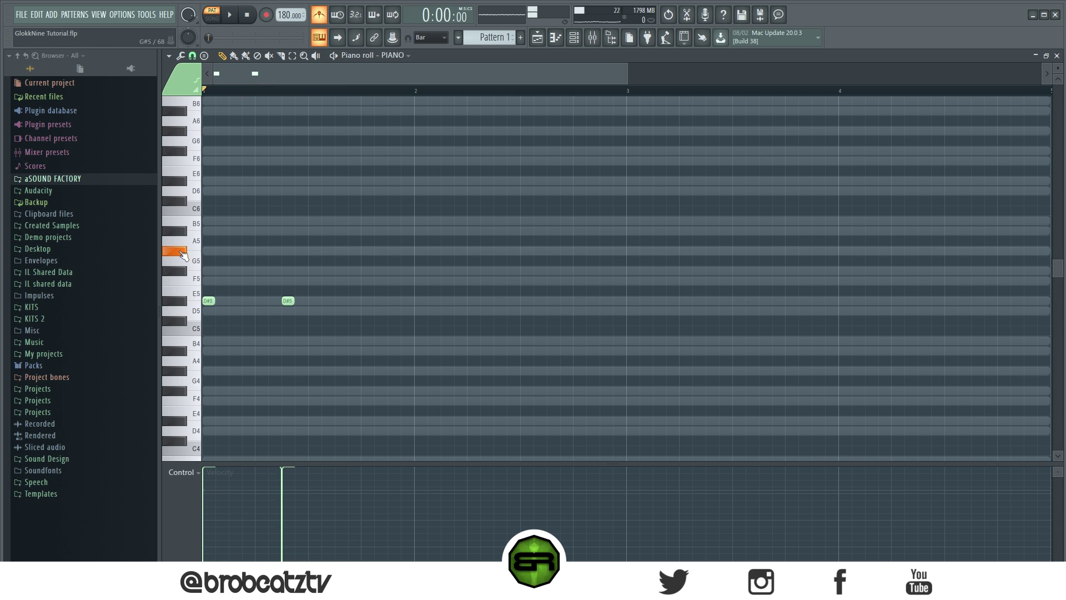
{"action": "left_click", "coordinate": [184, 253]}
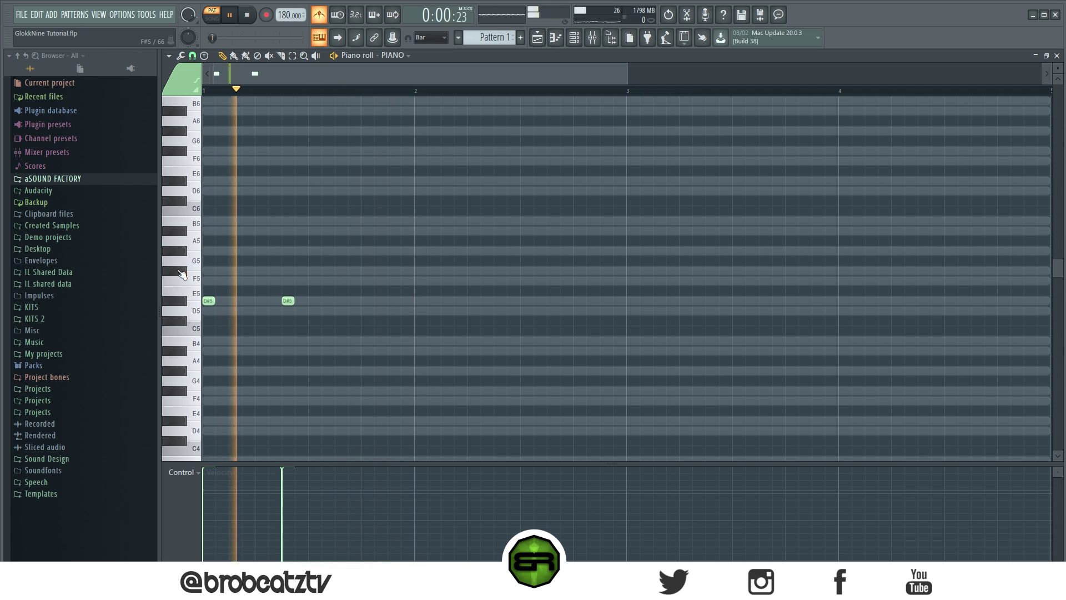
{"action": "left_click", "coordinate": [179, 274]}
{"action": "left_click", "coordinate": [364, 273]}
{"action": "key", "text": "space"}
{"action": "left_click", "coordinate": [472, 281]}
{"action": "key", "text": "space"}
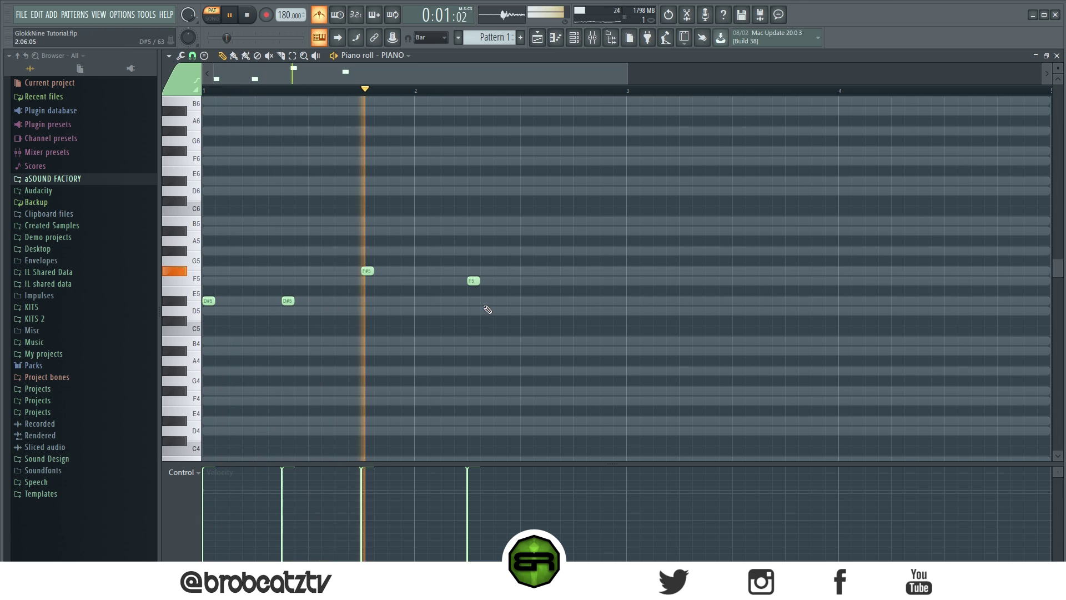
{"action": "key", "text": "space"}
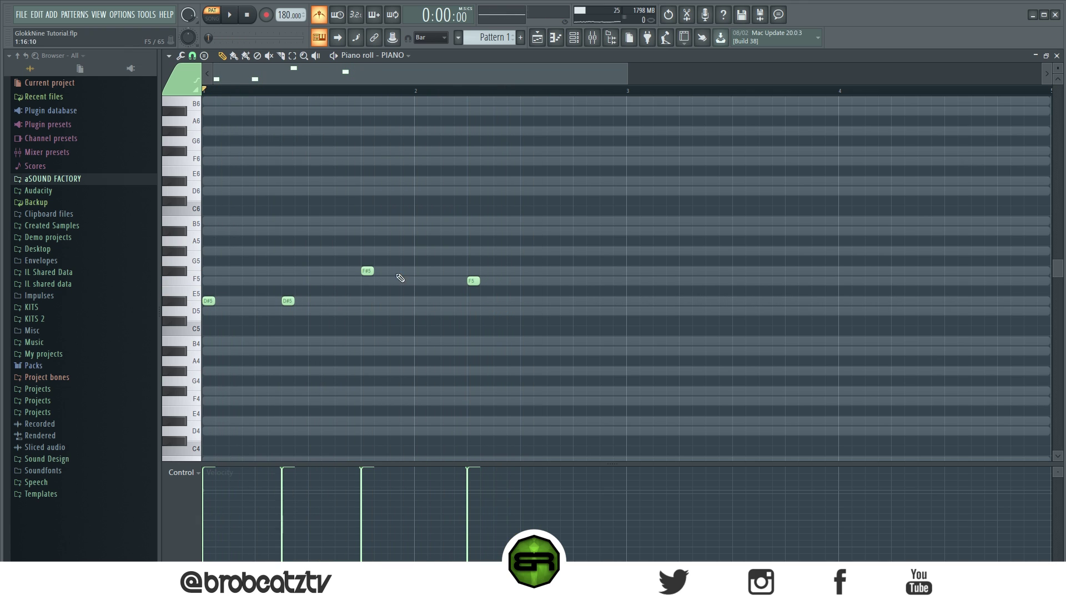
- Try the bar 1 F#5 note at G#5 and move it back to F#5
{"action": "left_click_drag", "start_coordinate": [341, 268], "coordinate": [576, 314]}
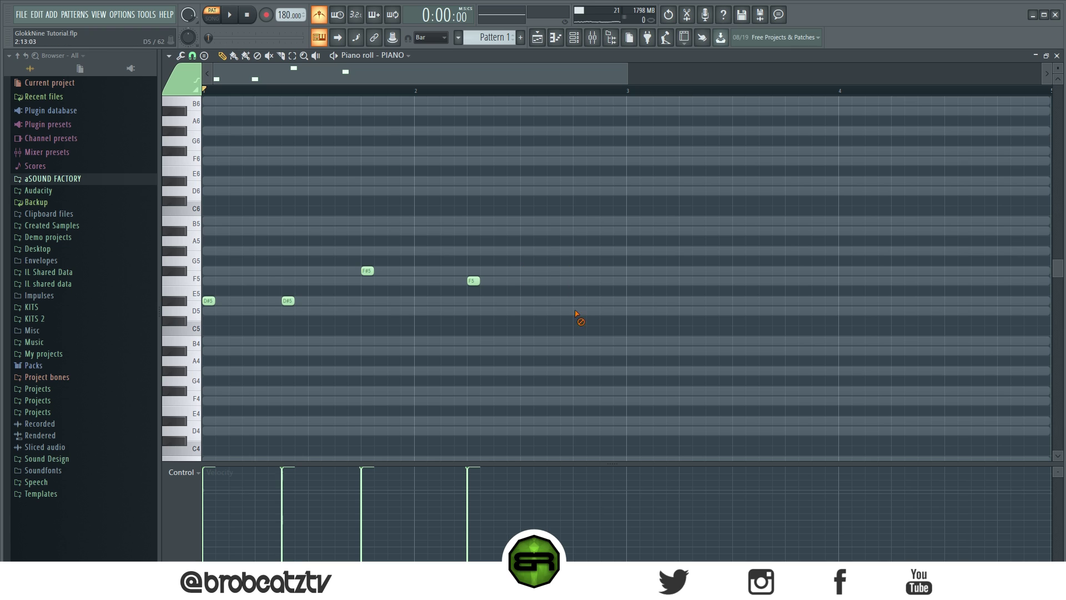
{"action": "left_click", "coordinate": [368, 271]}
{"action": "left_click", "coordinate": [367, 251]}
{"action": "right_click", "coordinate": [368, 271]}
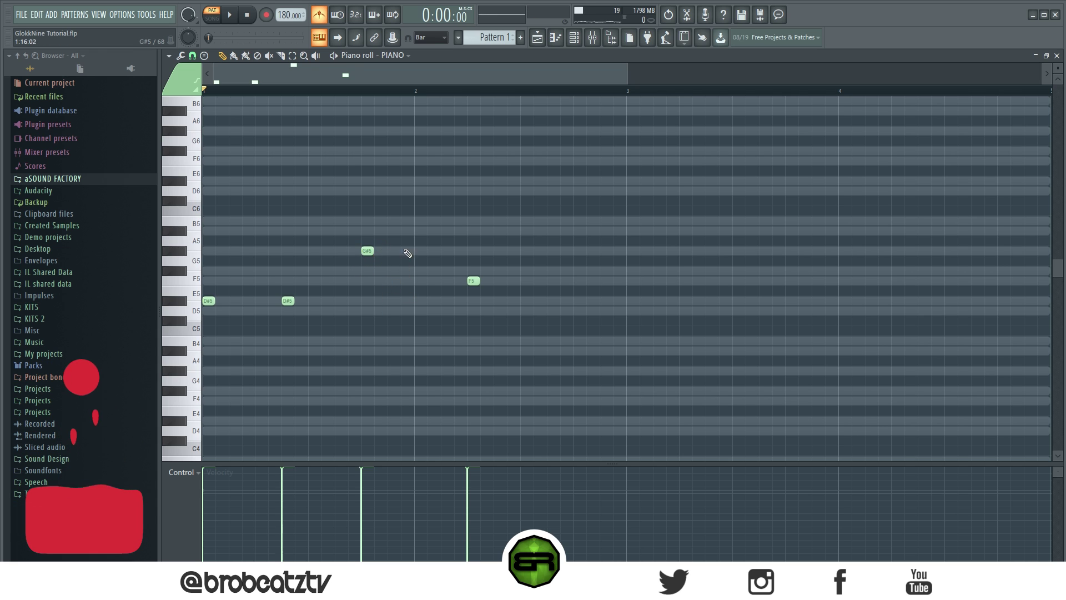
{"action": "left_click_drag", "start_coordinate": [371, 251], "coordinate": [371, 271]}
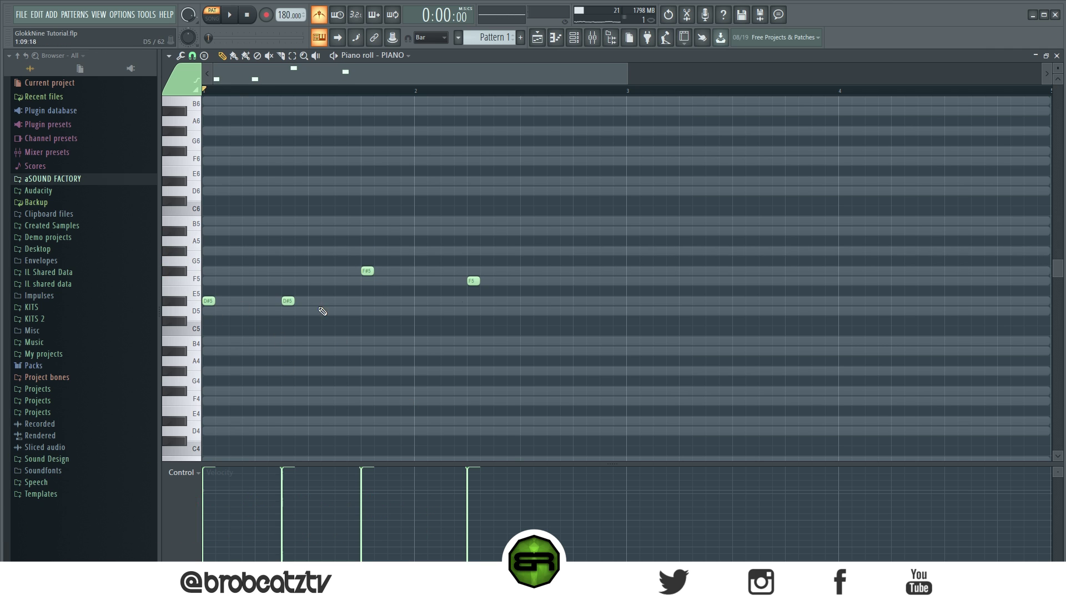
- Play the pattern and add one-step D#5 notes at steps 1 and 7 of bar 3
{"action": "key", "text": "space"}
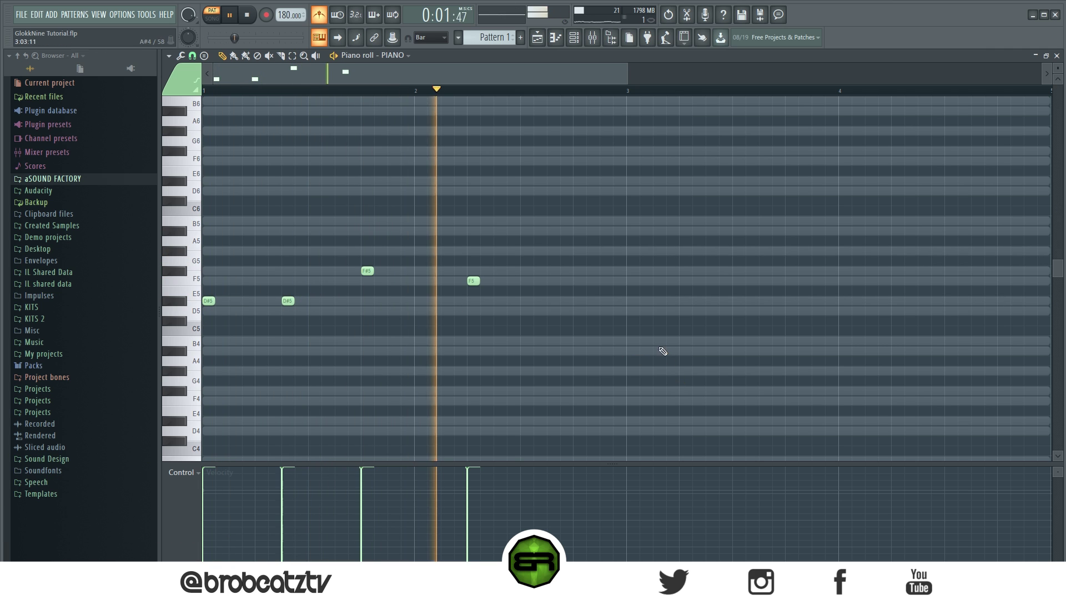
{"action": "left_click", "coordinate": [630, 301]}
{"action": "left_click", "coordinate": [710, 301]}
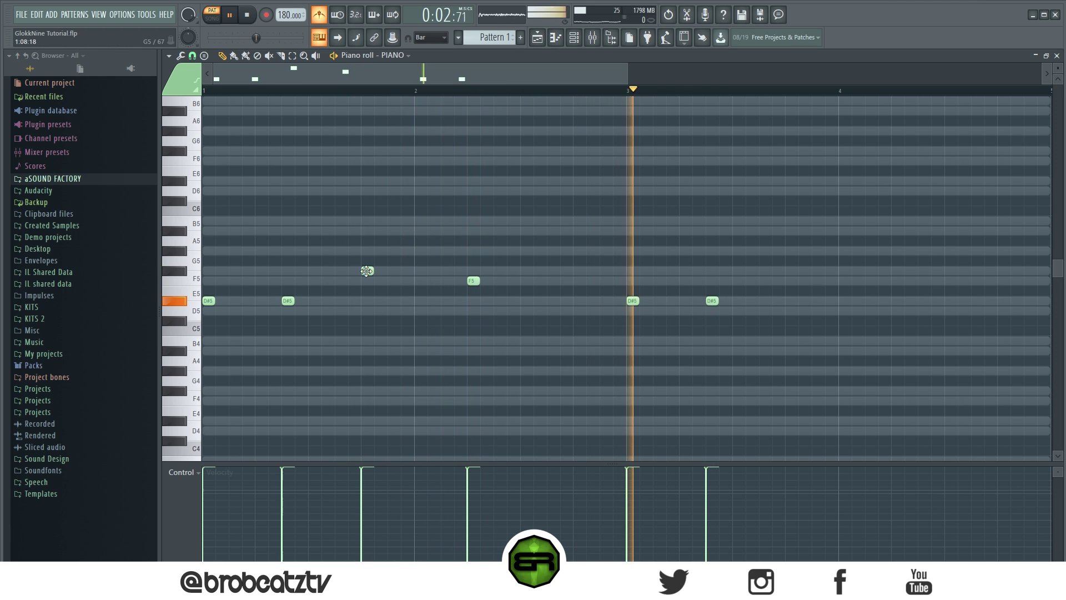
- Add one-step notes G#4 at step 13 of bar 3 and A#4 at step 5 of bar 4
{"action": "left_click", "coordinate": [792, 251]}
{"action": "key", "text": "space"}
{"action": "left_click", "coordinate": [894, 231]}
{"action": "key", "text": "space"}
{"action": "left_click_drag", "start_coordinate": [966, 188], "coordinate": [775, 283]}
{"action": "key", "text": "ctrl+Down"}
{"action": "left_click", "coordinate": [773, 284], "text": "ctrl"}
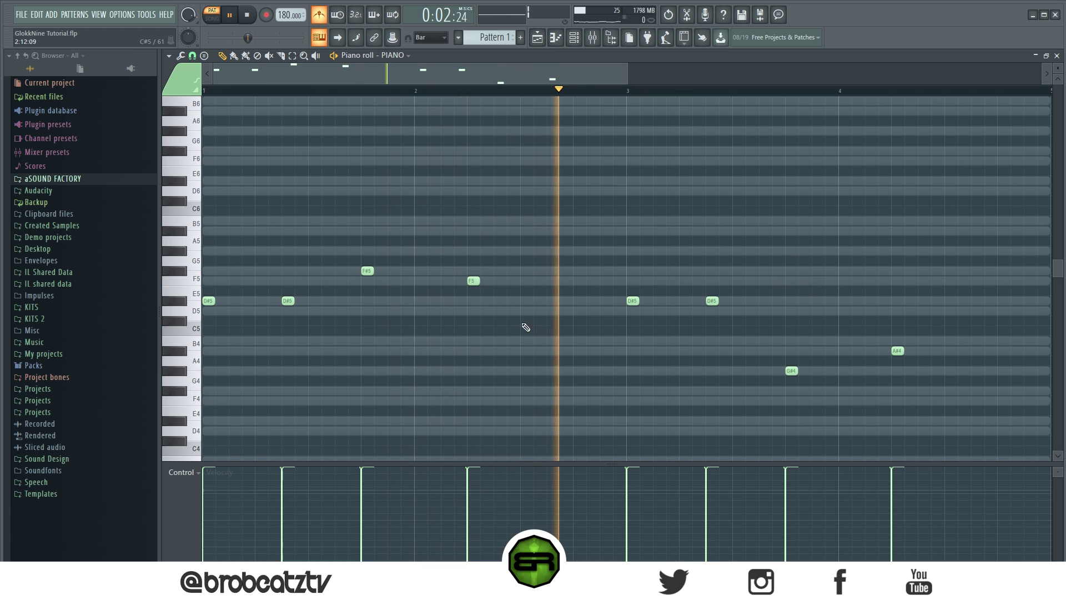
- Add a one-step A#4 note at step 11 of bar 4, turn off the metronome and stop playback
{"action": "left_click", "coordinate": [977, 350]}
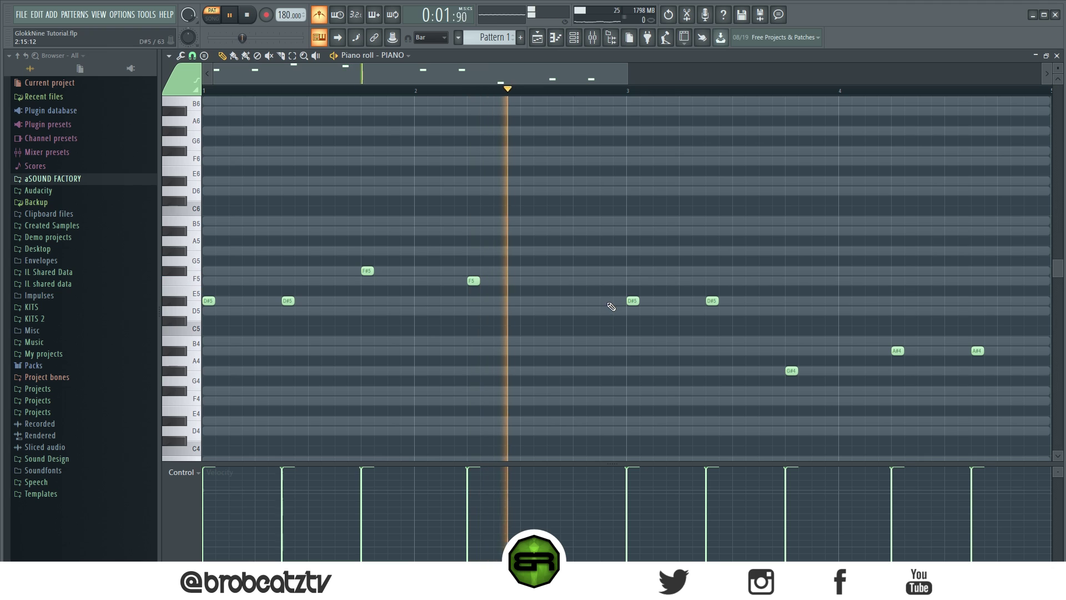
{"action": "left_click", "coordinate": [326, 17]}
{"action": "key", "text": "space"}
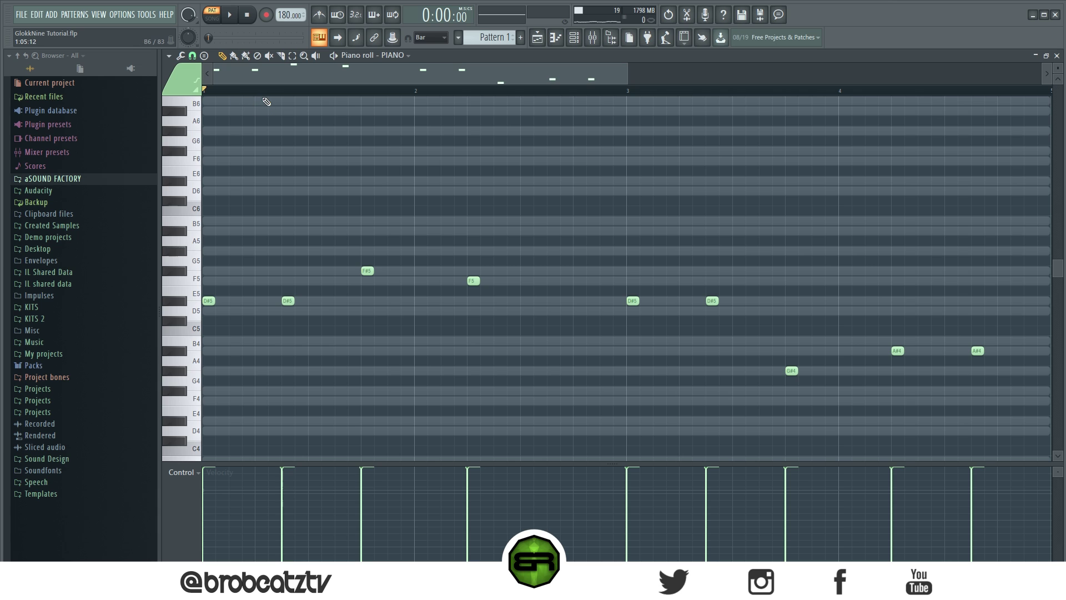
- Mark the first half of bar 1, all of bar 1 and other half-bar ranges on the timeline, and clear the selection
{"action": "left_click_drag", "start_coordinate": [312, 91], "coordinate": [203, 91]}
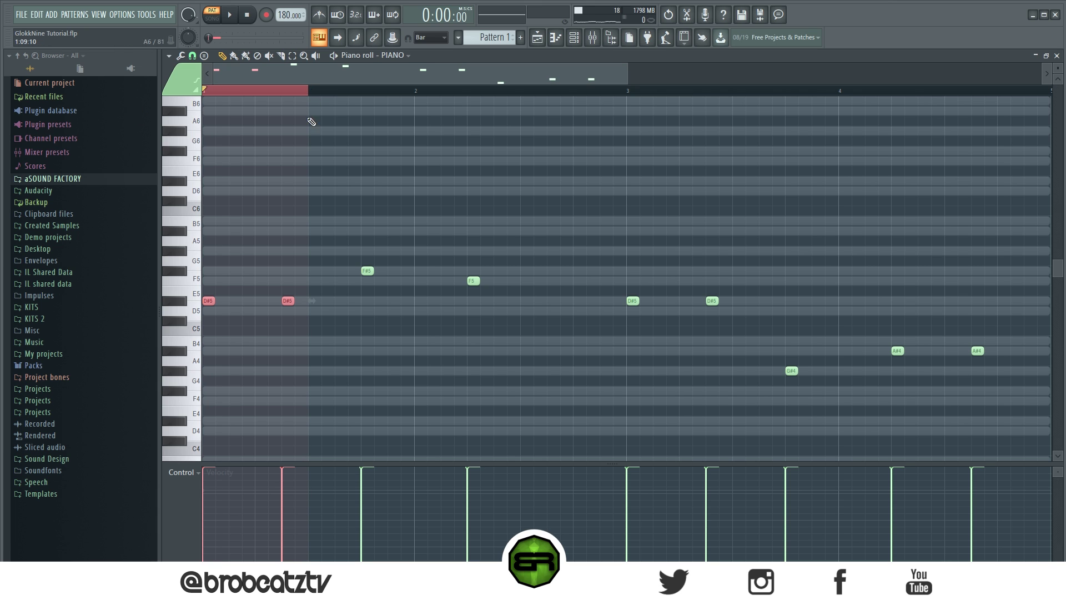
{"action": "left_click_drag", "start_coordinate": [417, 92], "coordinate": [203, 105]}
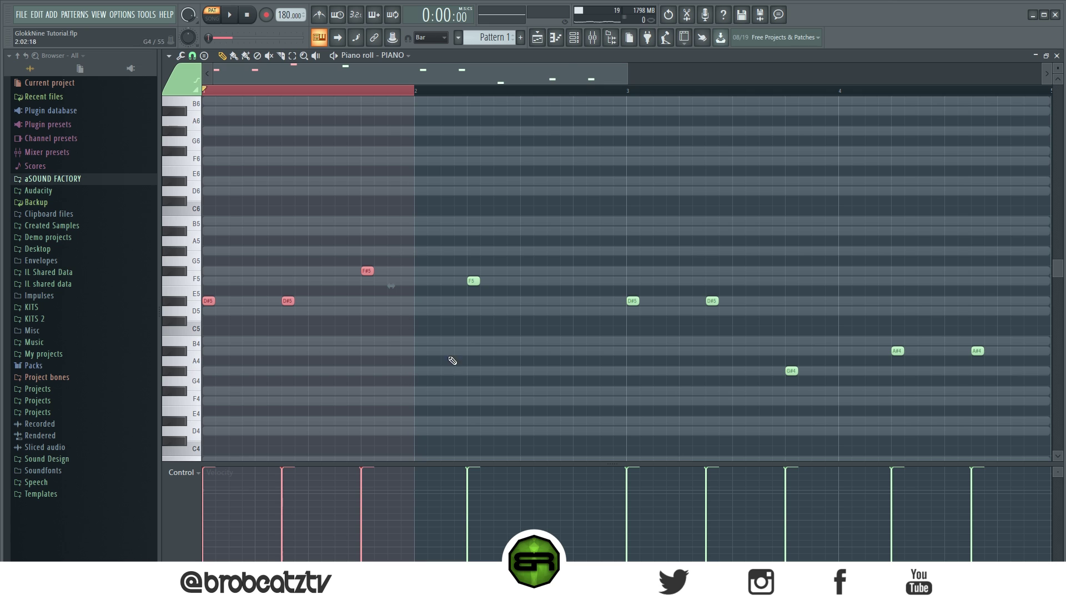
{"action": "left_click", "coordinate": [525, 101]}
{"action": "right_click", "coordinate": [527, 107]}
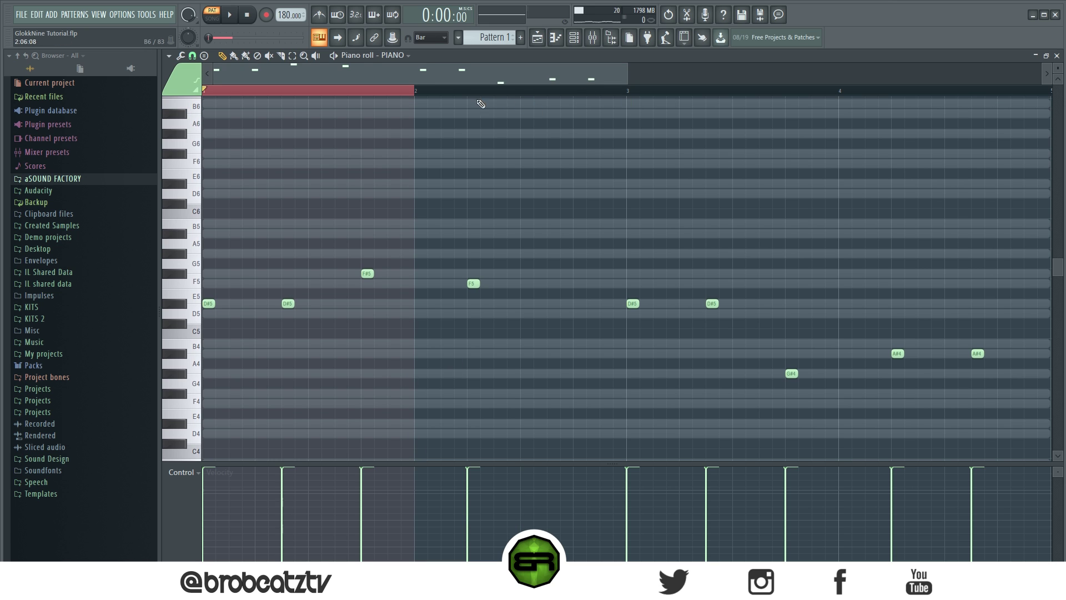
{"action": "left_click_drag", "start_coordinate": [522, 96], "coordinate": [440, 112]}
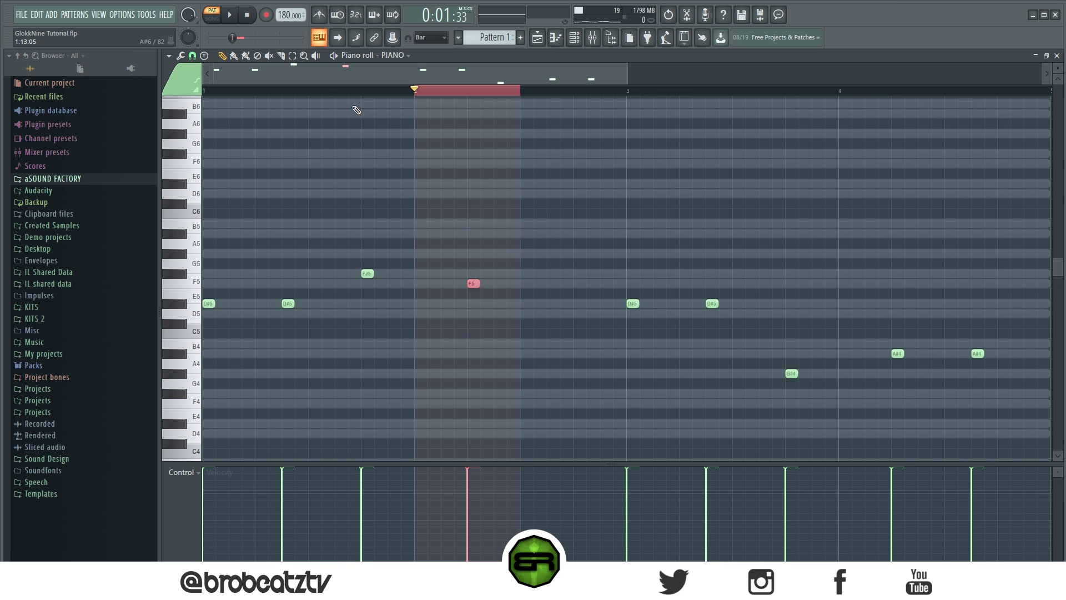
{"action": "left_click_drag", "start_coordinate": [311, 93], "coordinate": [418, 104]}
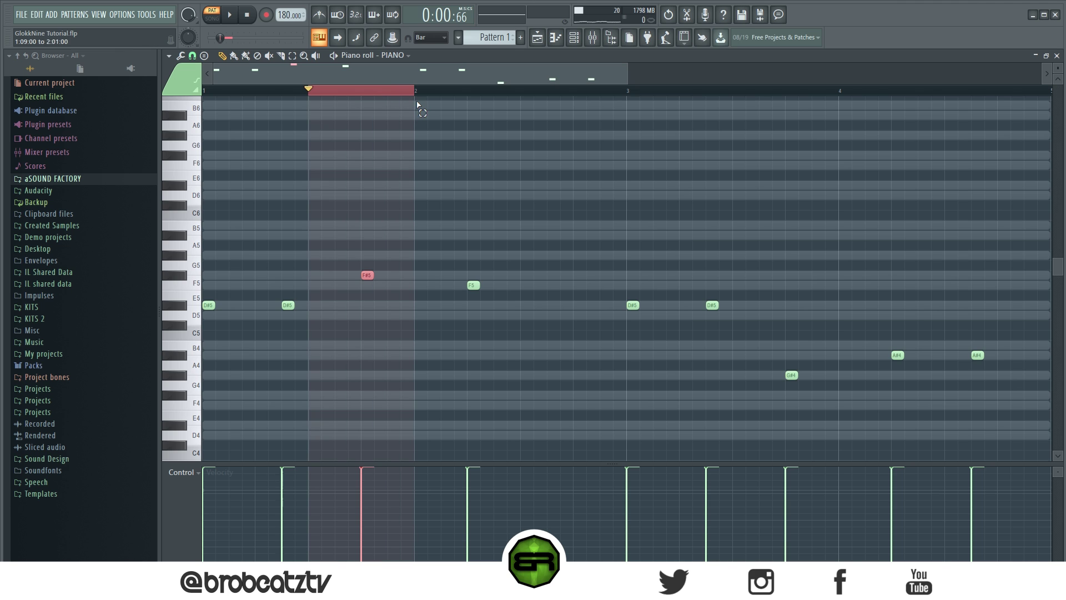
{"action": "left_click", "coordinate": [311, 95]}
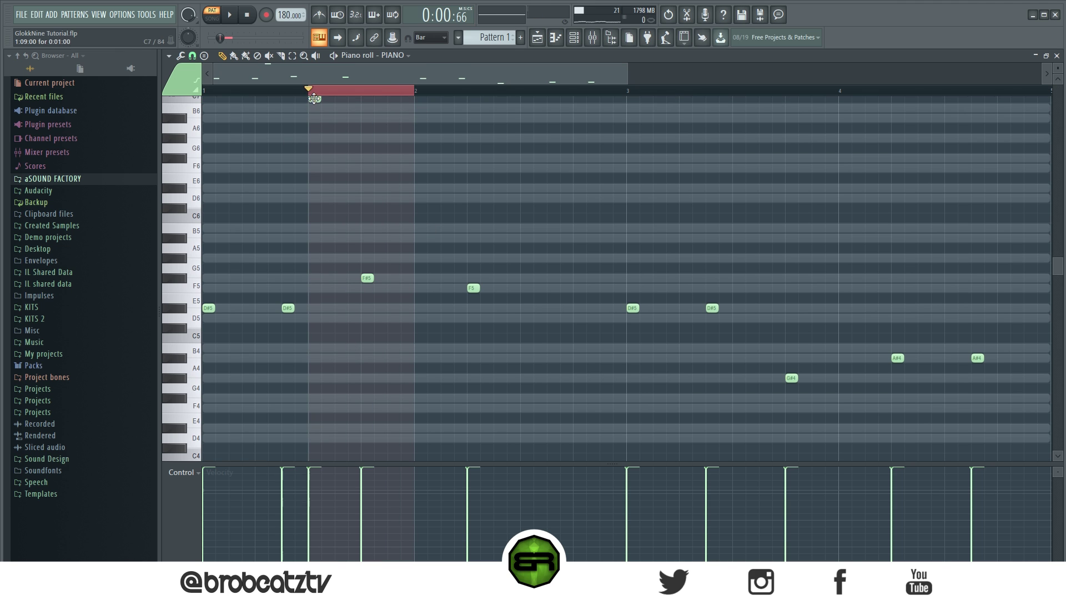
{"action": "right_click", "coordinate": [318, 102]}
{"action": "scroll", "coordinate": [317, 136], "scroll_direction": "down", "scroll_amount": 3}
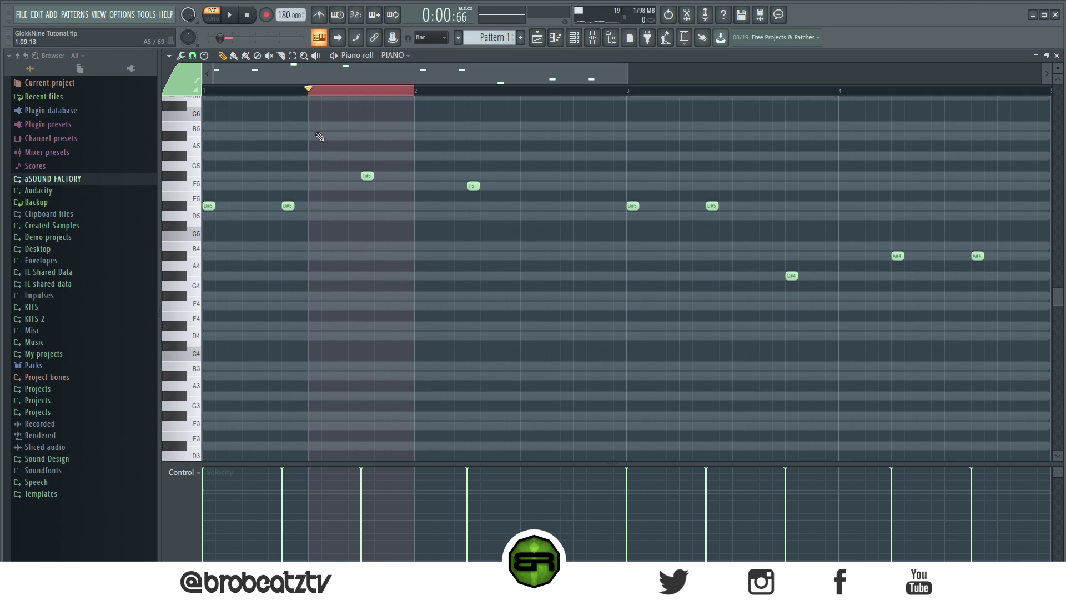
{"action": "left_click", "coordinate": [309, 92]}
{"action": "scroll", "coordinate": [348, 164], "scroll_direction": "up", "scroll_amount": 1}
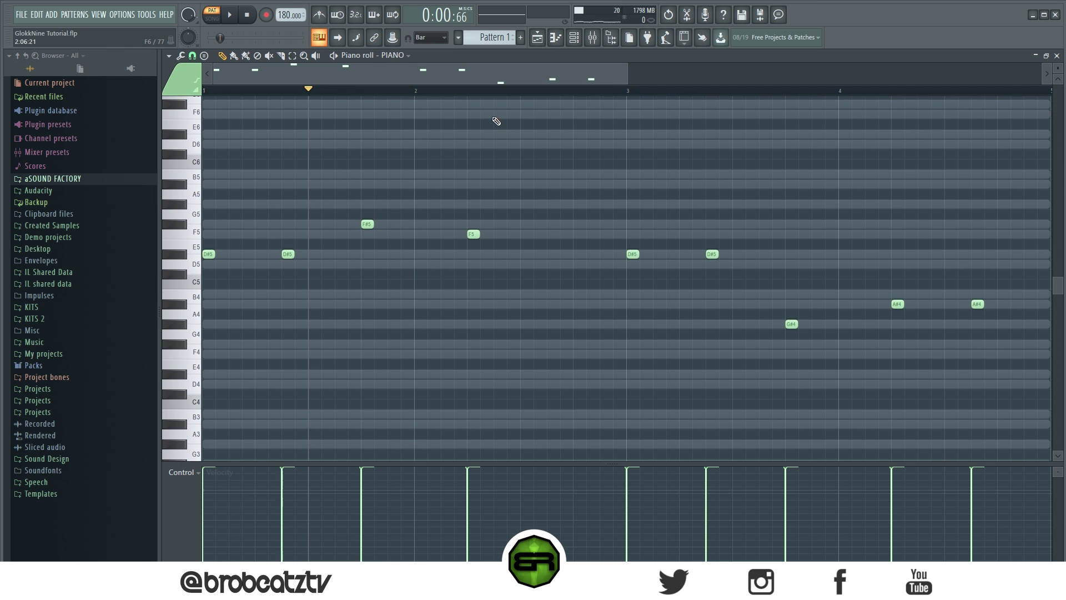
{"action": "scroll", "coordinate": [324, 222], "scroll_direction": "up", "scroll_amount": 1}
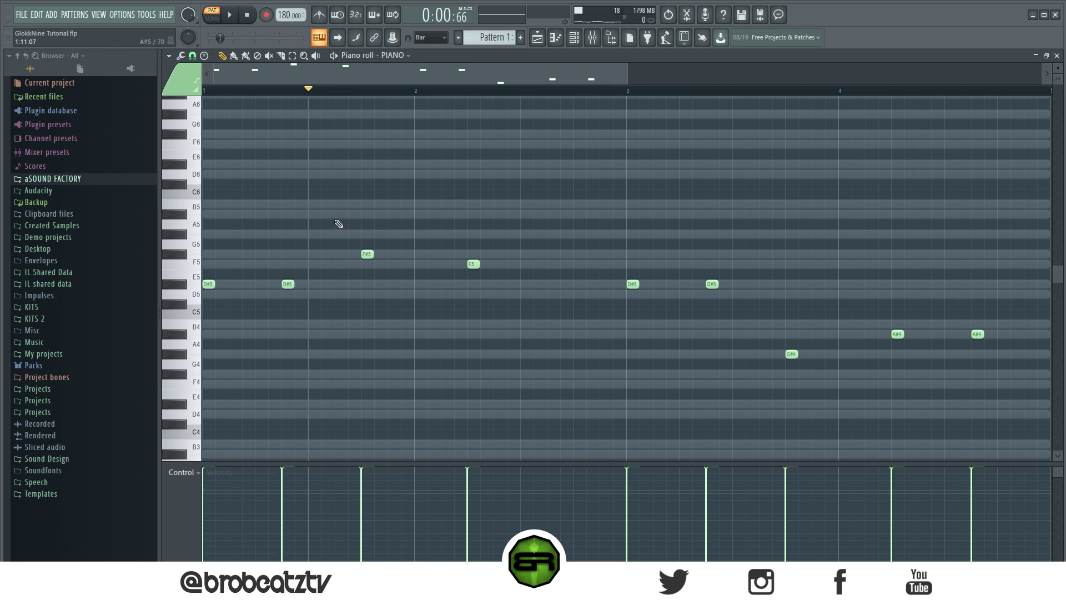
- Stack F#5 and A#5 above the D#5 notes at steps 1 and 7 of bar 1 and play the pattern
{"action": "left_click", "coordinate": [210, 255]}
{"action": "left_click", "coordinate": [208, 215]}
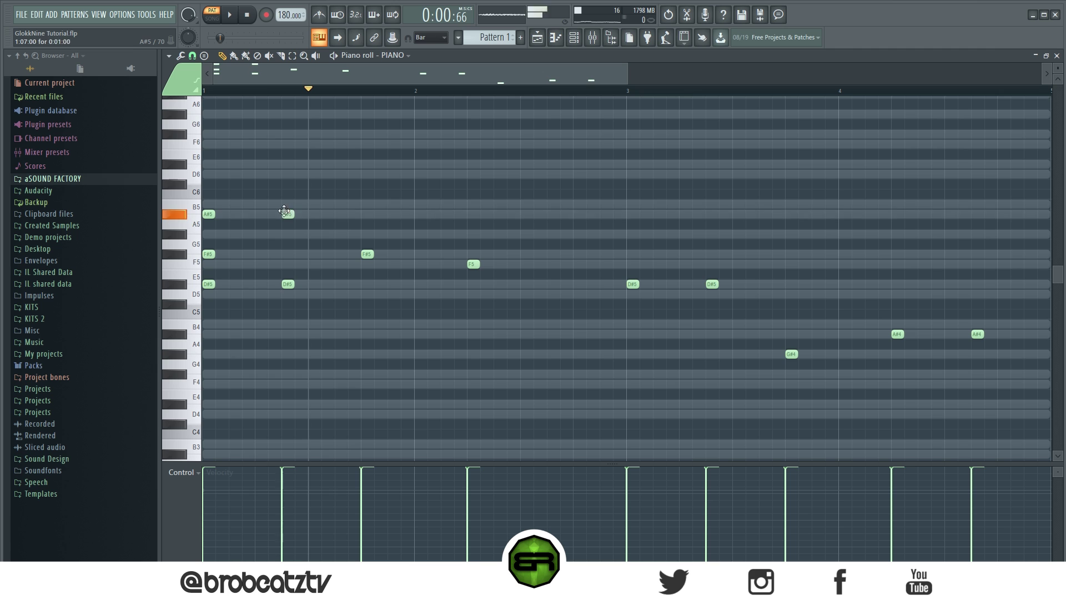
{"action": "key", "text": "space"}
{"action": "key", "text": "space"}
{"action": "left_click", "coordinate": [231, 91]}
{"action": "key", "text": "space"}
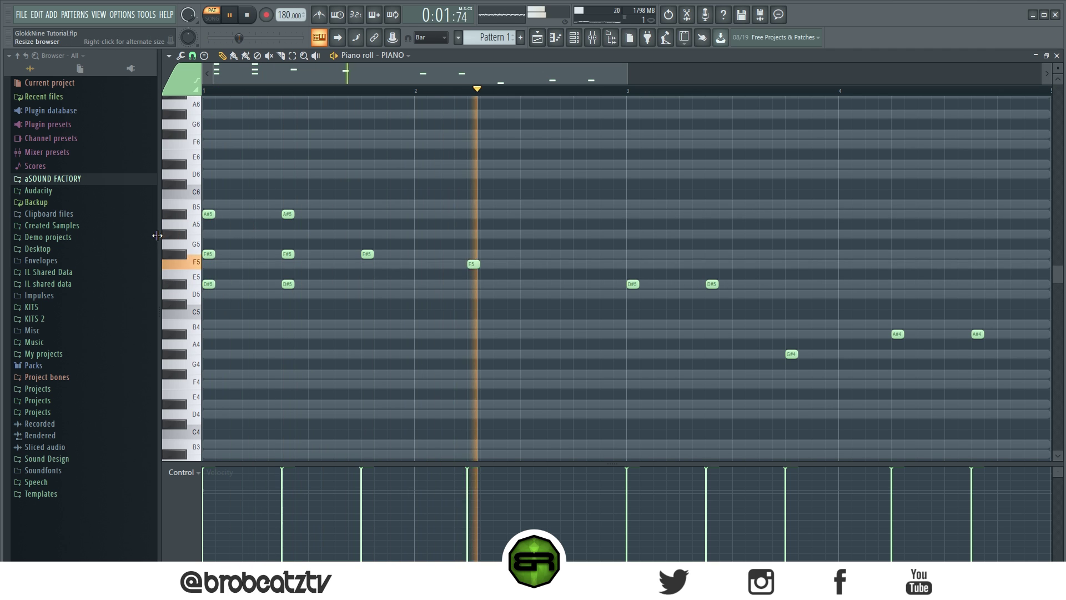
- Narrow the browser and stack A#5 and D#6 above the F#5 note at step 13 of bar 1
{"action": "left_click_drag", "start_coordinate": [160, 237], "coordinate": [130, 237]}
{"action": "left_click", "coordinate": [340, 203]}
{"action": "key", "text": "space"}
{"action": "key", "text": "space"}
{"action": "left_click_drag", "start_coordinate": [338, 202], "coordinate": [340, 214]}
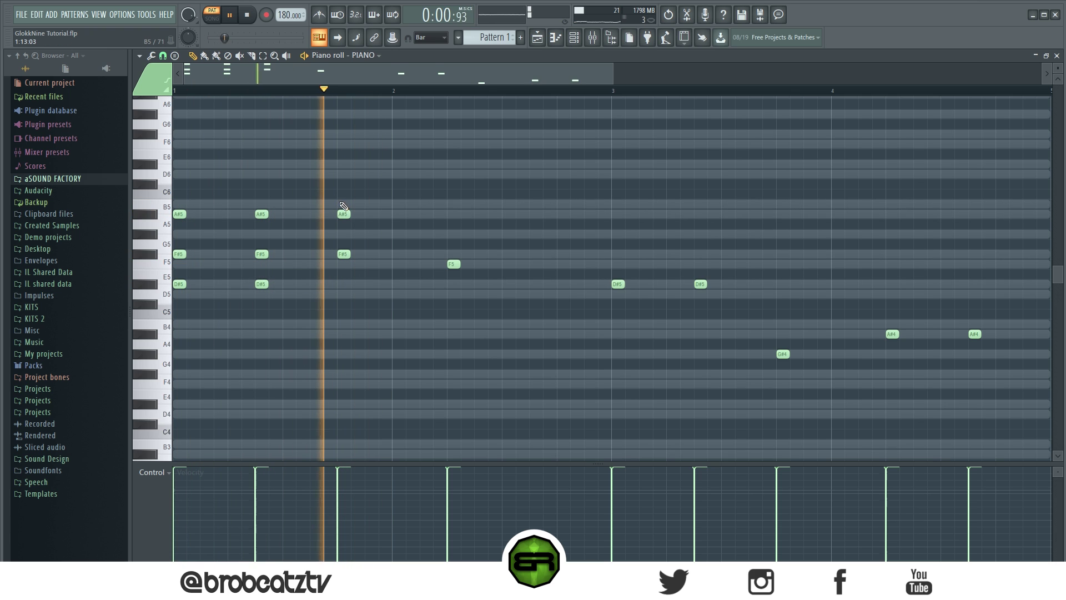
{"action": "left_click", "coordinate": [341, 164]}
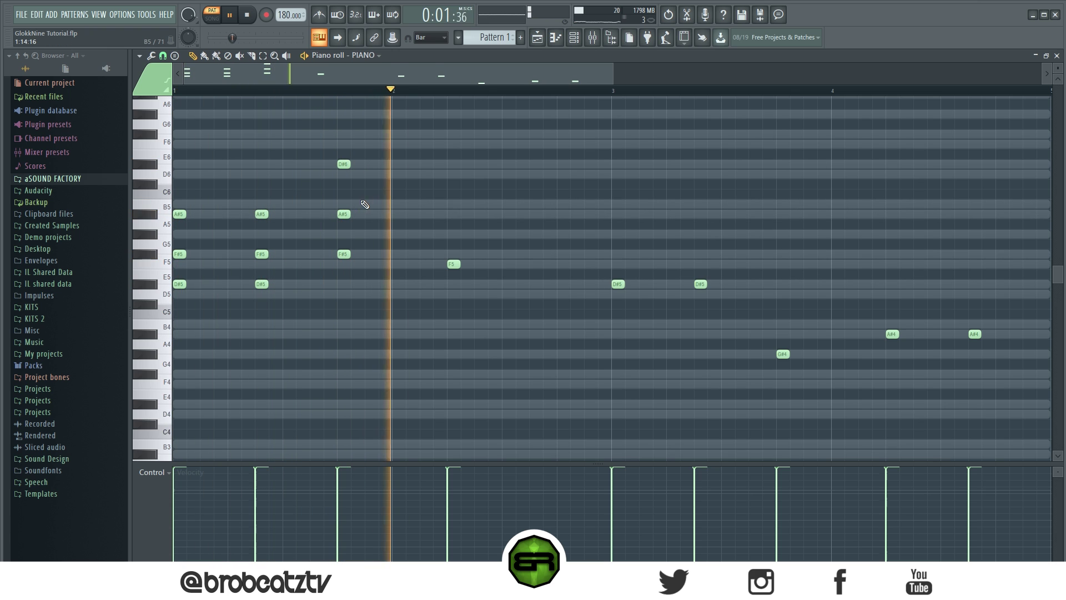
- Stack B5 and D#6 above the F5 note in bar 2 and play the pattern
{"action": "key", "text": "space"}
{"action": "left_click", "coordinate": [453, 164]}
{"action": "key", "text": "space"}
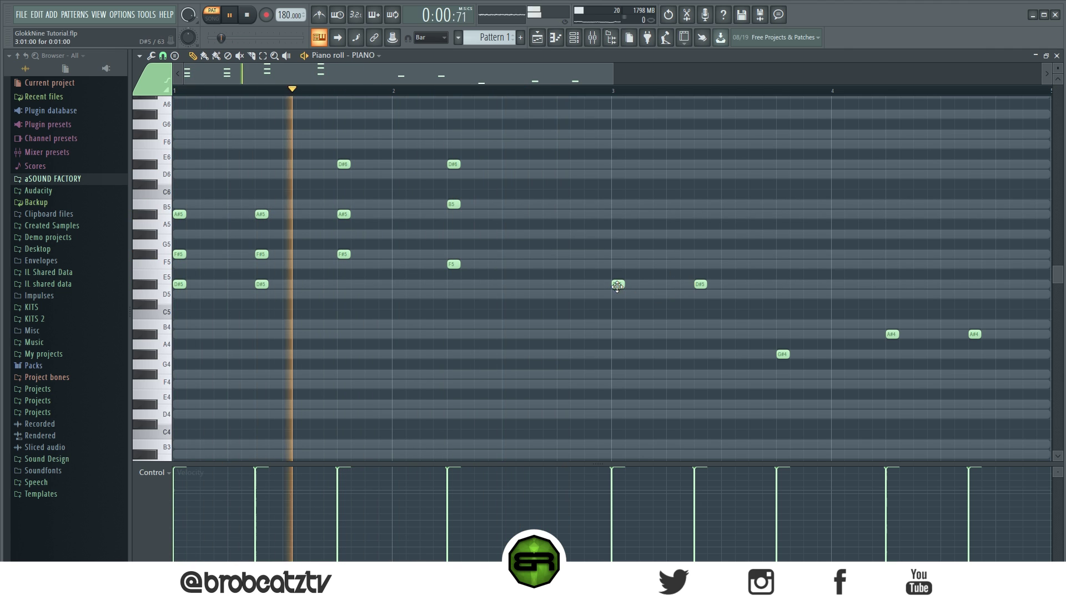
- Stack G#5 and B5 above both D#5 notes in bar 3 and play the pattern
{"action": "key", "text": "space"}
{"action": "left_click_drag", "start_coordinate": [301, 192], "coordinate": [167, 314]}
{"action": "left_click_drag", "start_coordinate": [567, 191], "coordinate": [772, 346]}
{"action": "left_click", "coordinate": [649, 327]}
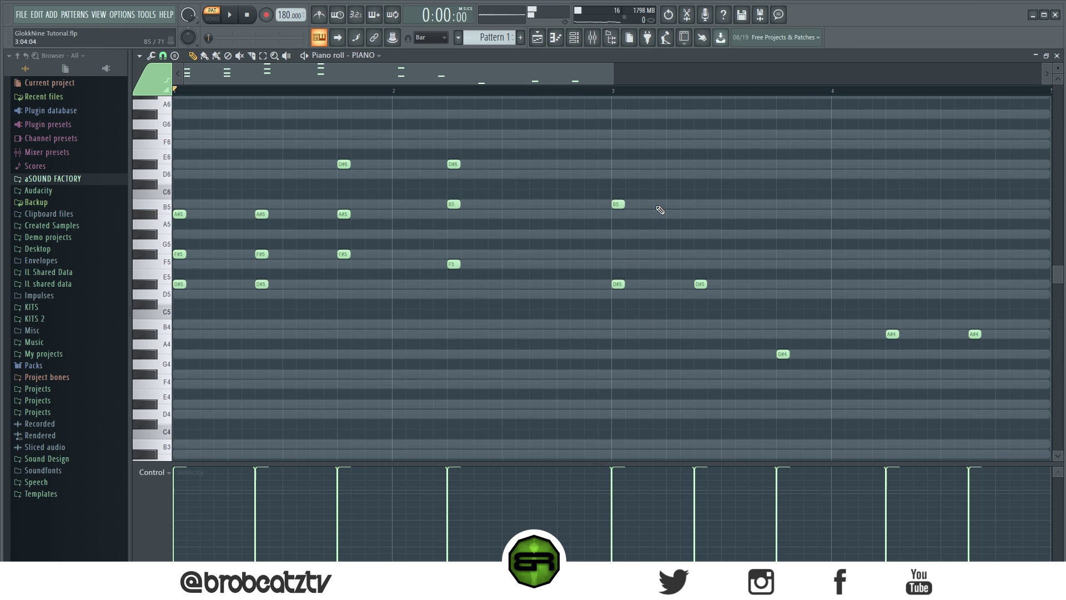
{"action": "left_click_drag", "start_coordinate": [286, 200], "coordinate": [178, 256]}
{"action": "left_click", "coordinate": [526, 373]}
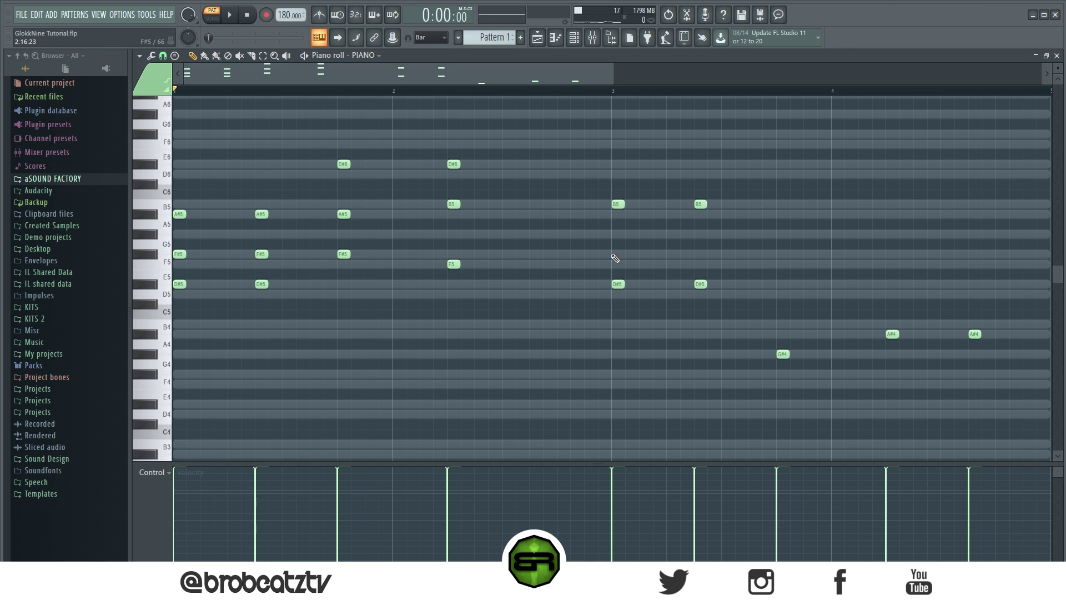
{"action": "left_click", "coordinate": [696, 234]}
{"action": "key", "text": "space"}
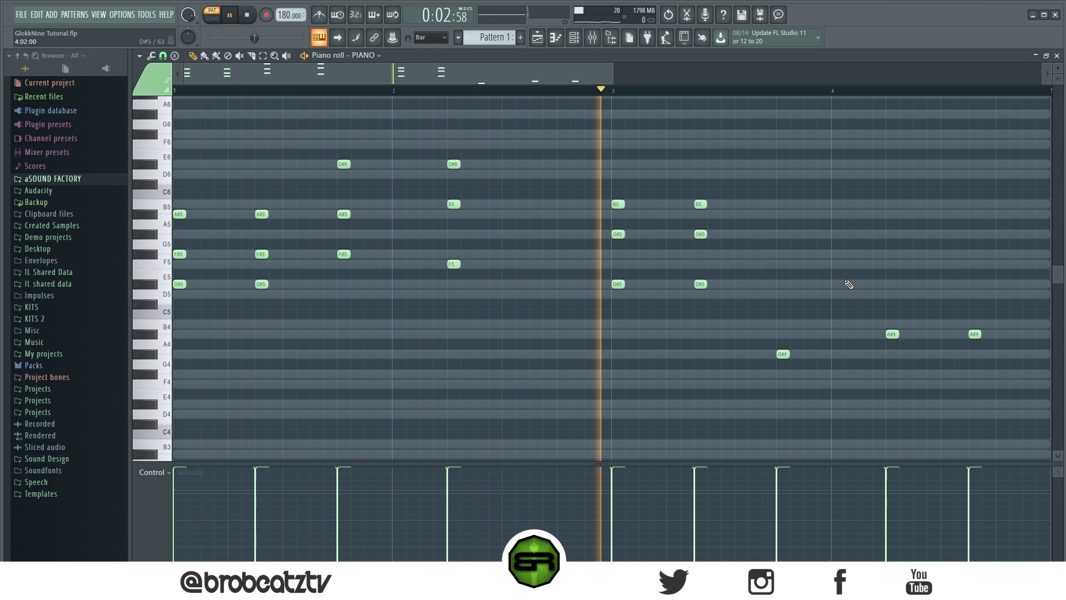
- Stack D5 and F5 above the G#4 note at step 13 of bar 3
{"action": "left_click", "coordinate": [784, 295]}
{"action": "left_click", "coordinate": [782, 254]}
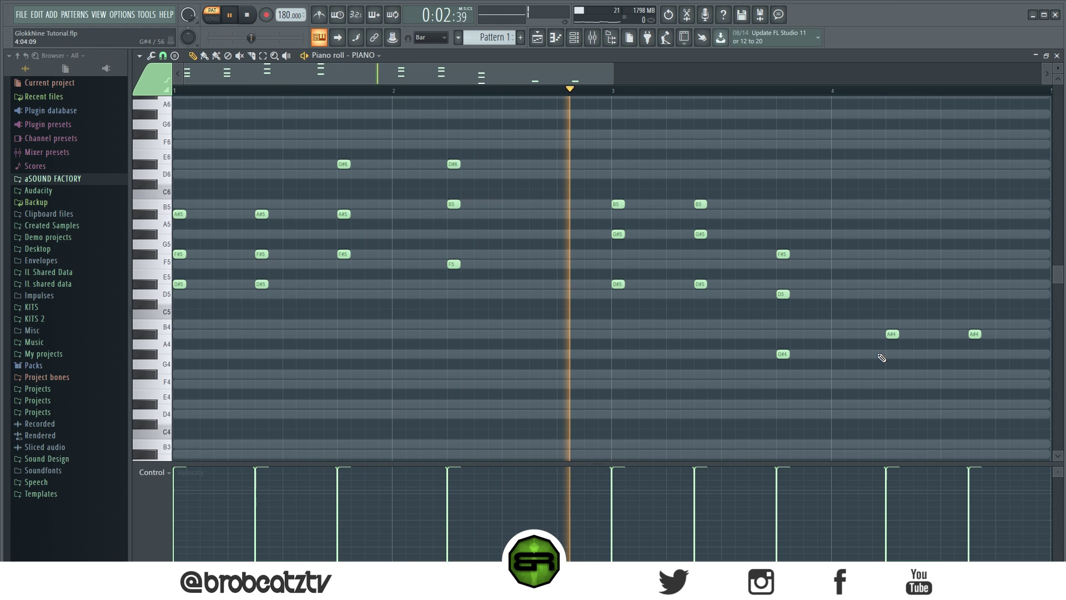
{"action": "left_click_drag", "start_coordinate": [783, 254], "coordinate": [783, 265]}
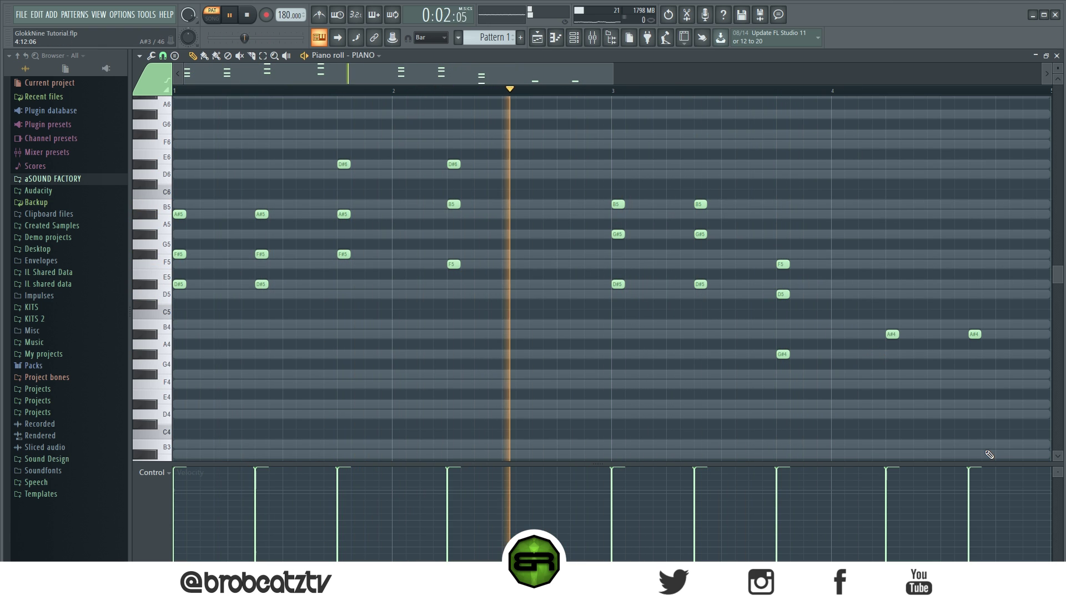
- Stack D5 and F#5 above both A#4 notes in bar 4 and stop playback
{"action": "left_click", "coordinate": [892, 255]}
{"action": "left_click", "coordinate": [973, 255]}
{"action": "left_click", "coordinate": [891, 283]}
{"action": "left_click_drag", "start_coordinate": [891, 284], "coordinate": [891, 294]}
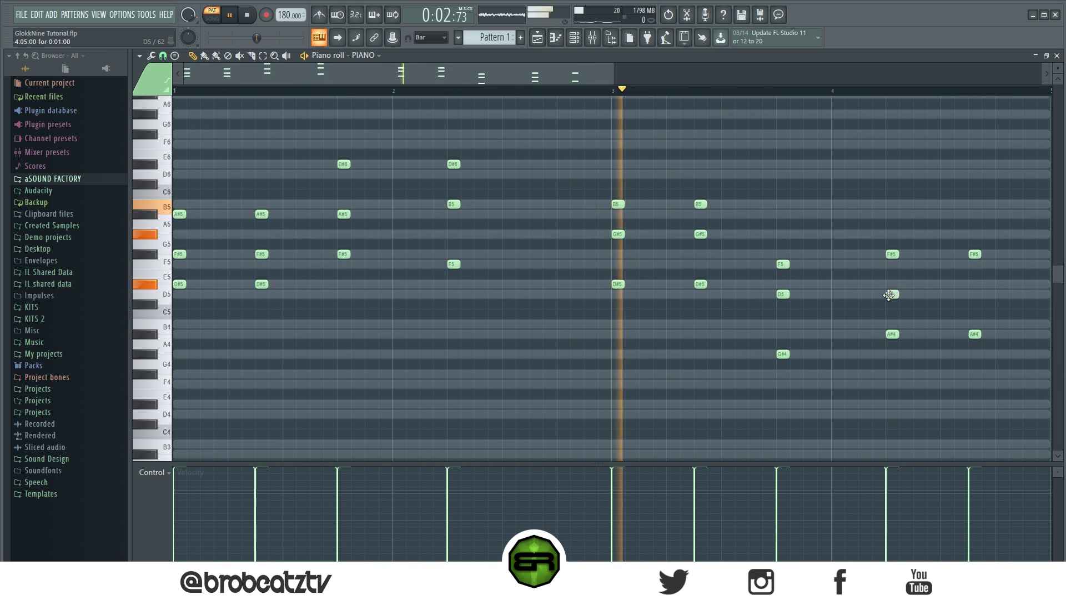
{"action": "left_click", "coordinate": [973, 294]}
{"action": "key", "text": "space"}
- Add a four-step F#5 note from step 13 to the end of bar 4 and play the pattern back
{"action": "left_click_drag", "start_coordinate": [582, 71], "coordinate": [651, 78]}
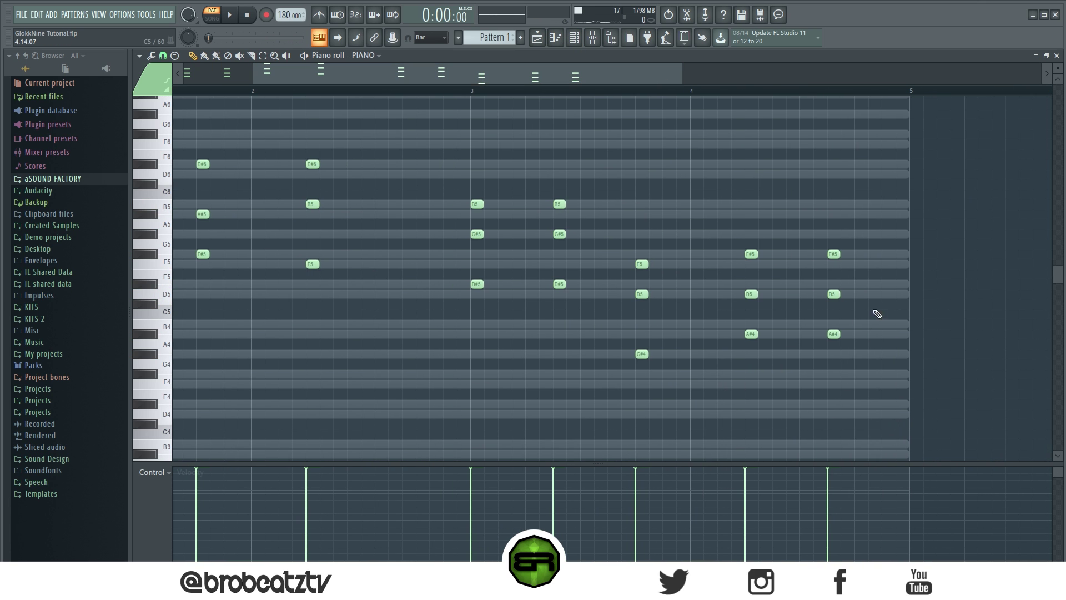
{"action": "left_click", "coordinate": [858, 256]}
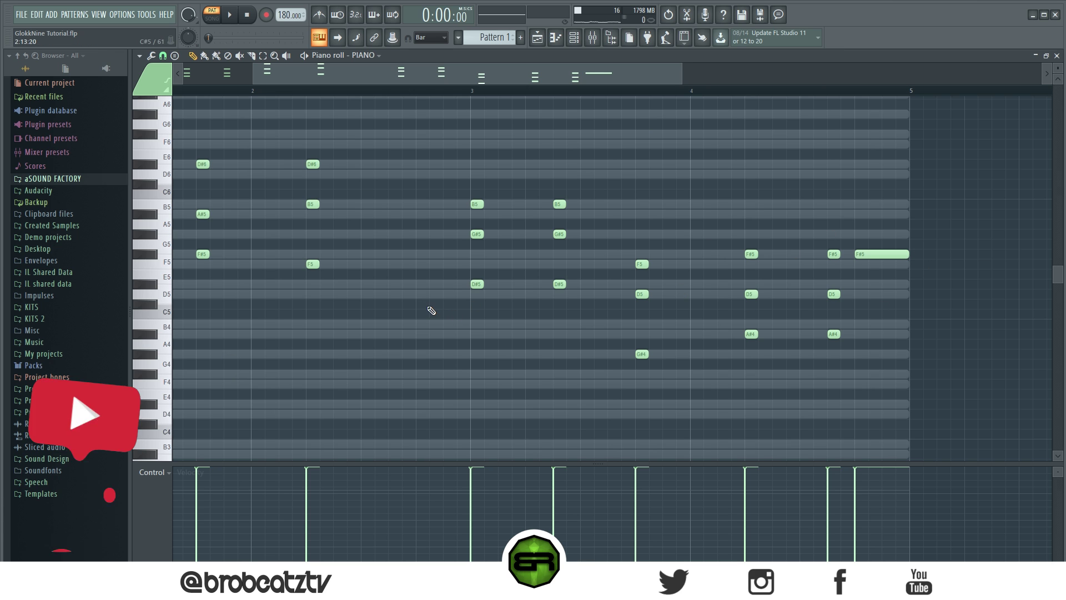
{"action": "left_click_drag", "start_coordinate": [564, 70], "coordinate": [483, 71]}
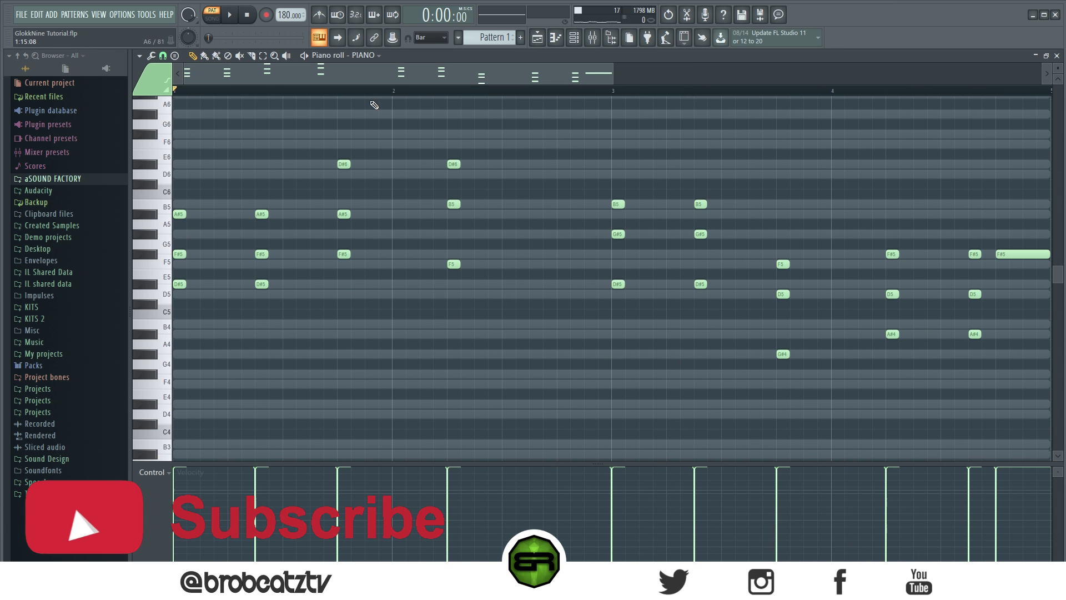
{"action": "key", "text": "space"}
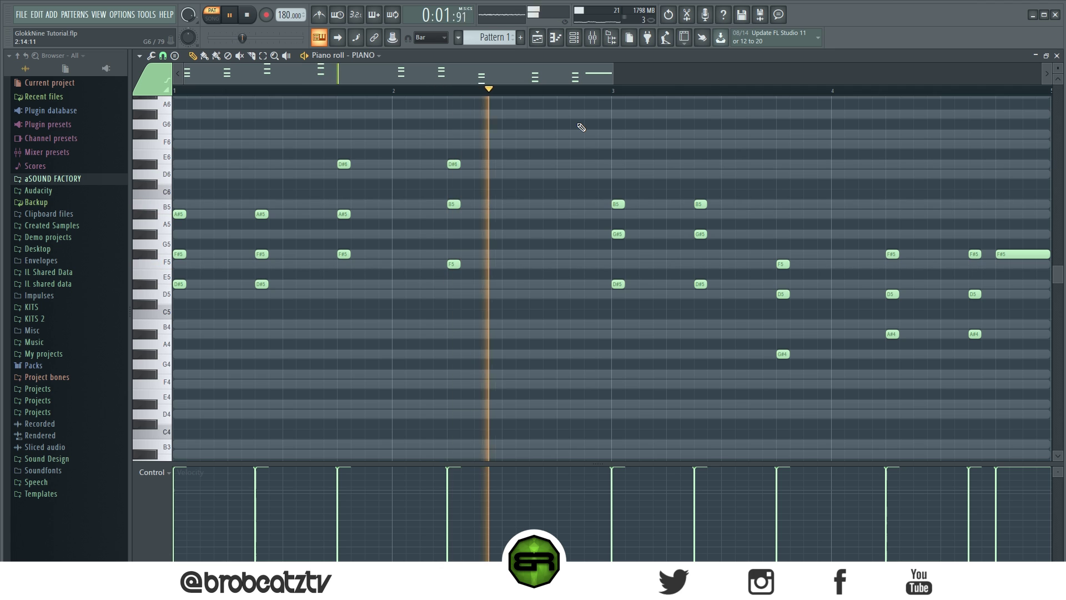
{"action": "left_click_drag", "start_coordinate": [609, 77], "coordinate": [681, 64]}
{"action": "key", "text": "space"}
- Copy the PIANO channel's notes into the BELL channel and play both together
{"action": "key", "text": "F6"}
{"action": "right_click", "coordinate": [365, 127]}
{"action": "left_click", "coordinate": [490, 140]}
{"action": "right_click", "coordinate": [388, 146]}
{"action": "left_click", "coordinate": [505, 165]}
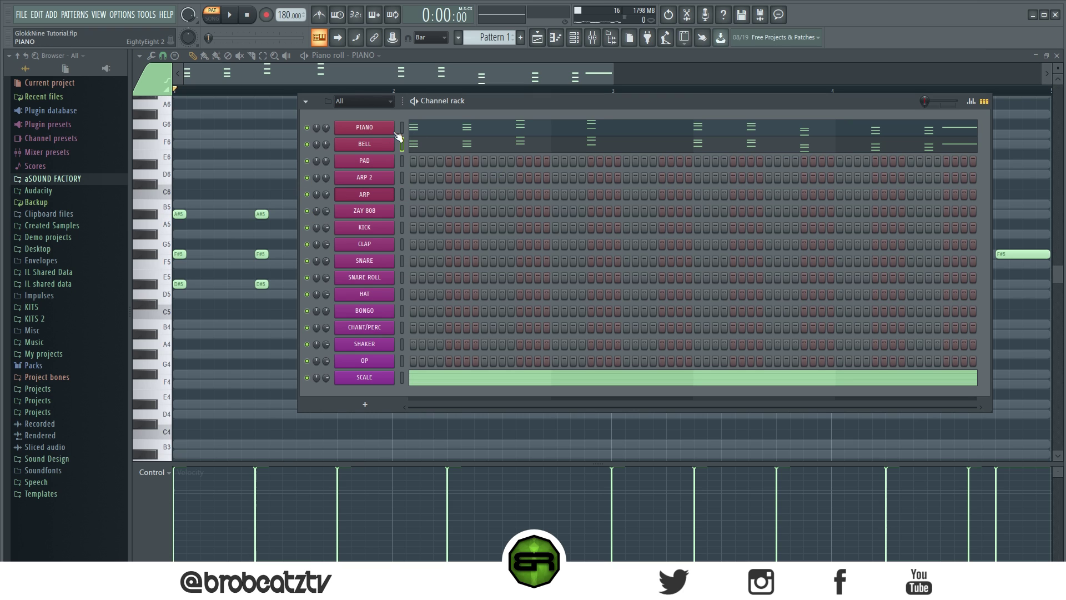
{"action": "key", "text": "space"}
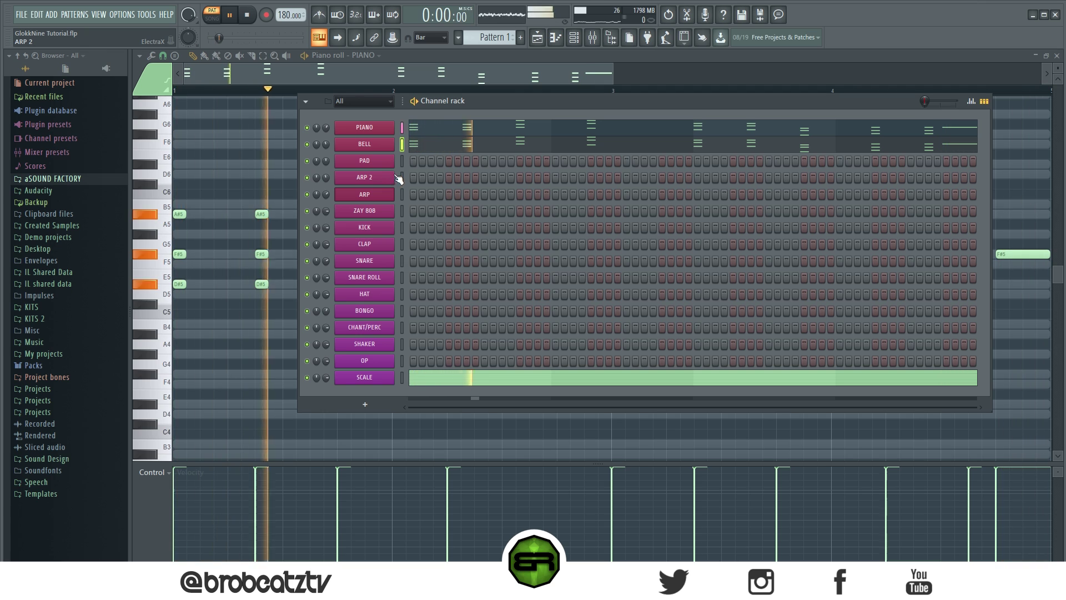
- Stop playback and paste the copied piano notes into the PAD channel
{"action": "key", "text": "space"}
{"action": "right_click", "coordinate": [371, 161]}
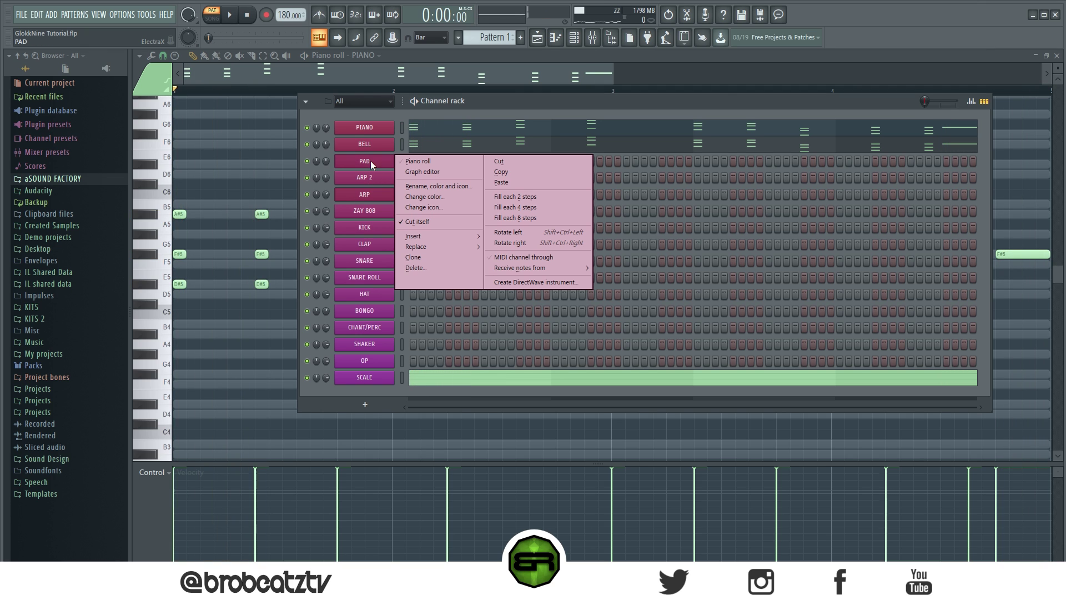
{"action": "left_click", "coordinate": [508, 182]}
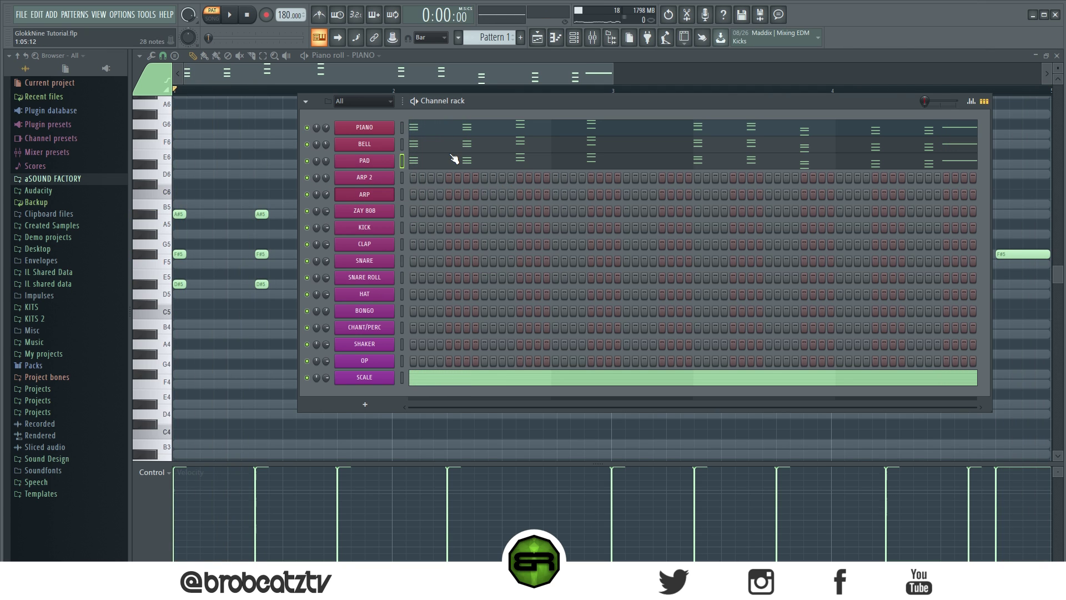
- In the PAD notes, delete the chords at step 7 of bars 1 and 3, the last bar 4 chord and the long F#5
{"action": "key", "text": "F6"}
{"action": "right_click", "coordinate": [262, 214]}
{"action": "right_click", "coordinate": [262, 254]}
{"action": "right_click", "coordinate": [262, 284]}
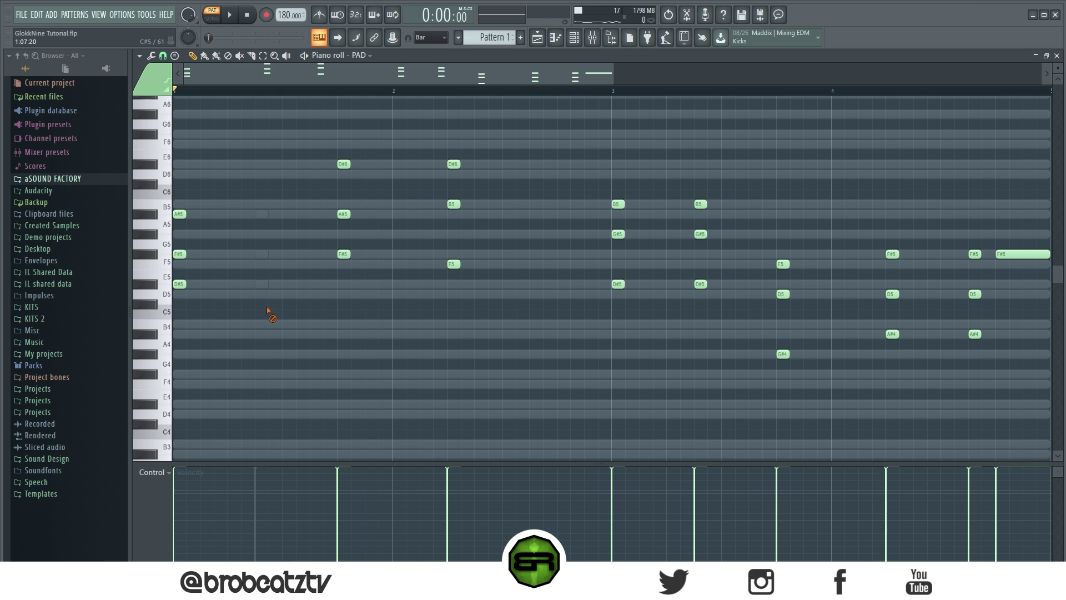
{"action": "right_click", "coordinate": [700, 234]}
{"action": "right_click", "coordinate": [700, 284]}
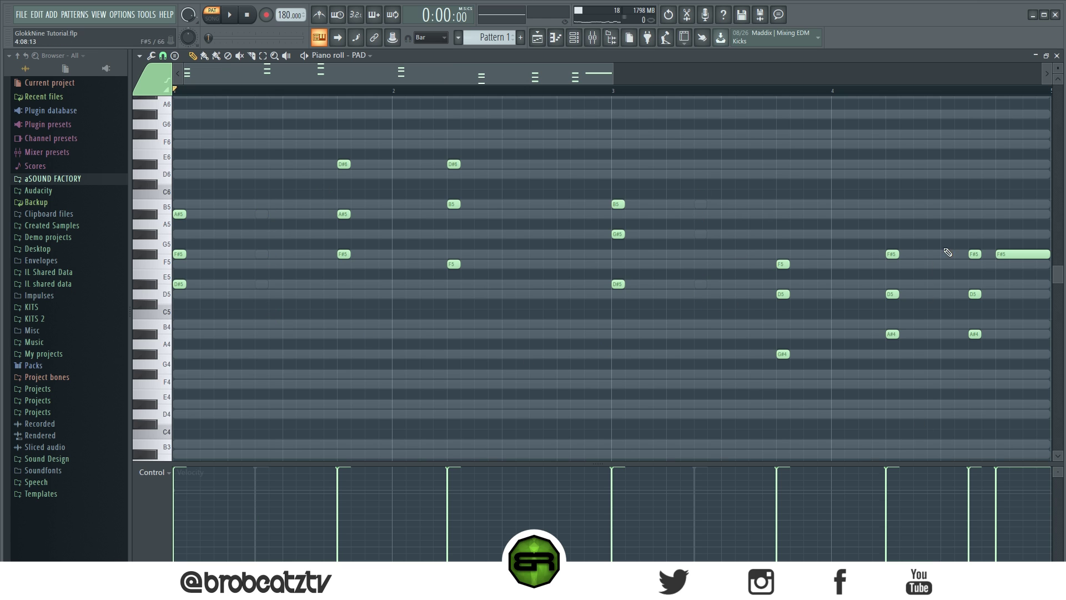
{"action": "right_click", "coordinate": [1004, 255]}
- Select all remaining PAD notes and apply legato so each chord extends to the next one
{"action": "left_click_drag", "start_coordinate": [977, 358], "coordinate": [299, 149]}
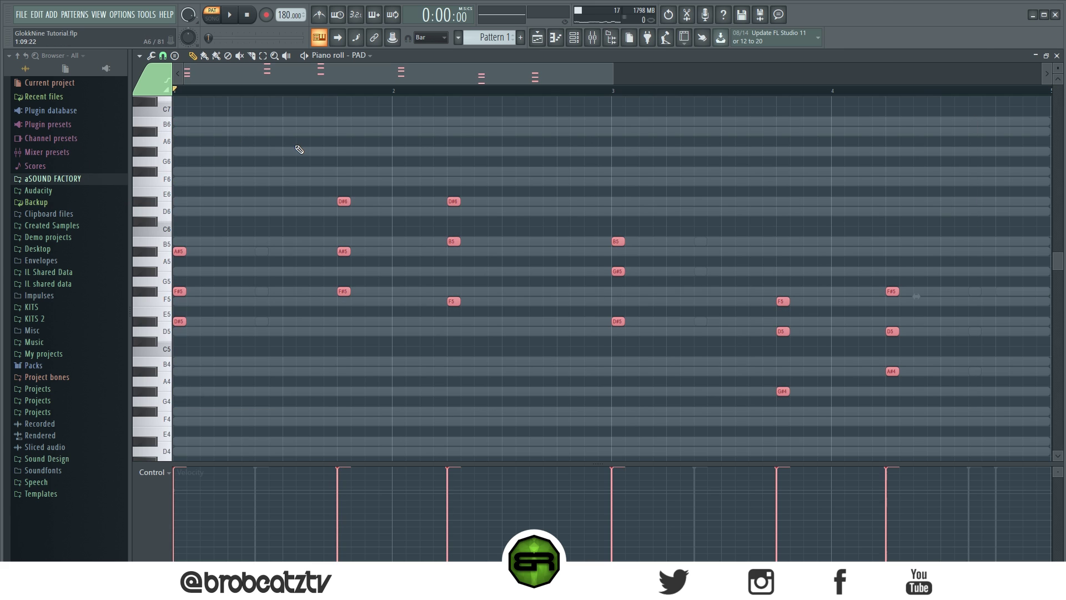
{"action": "key", "text": "ctrl+l"}
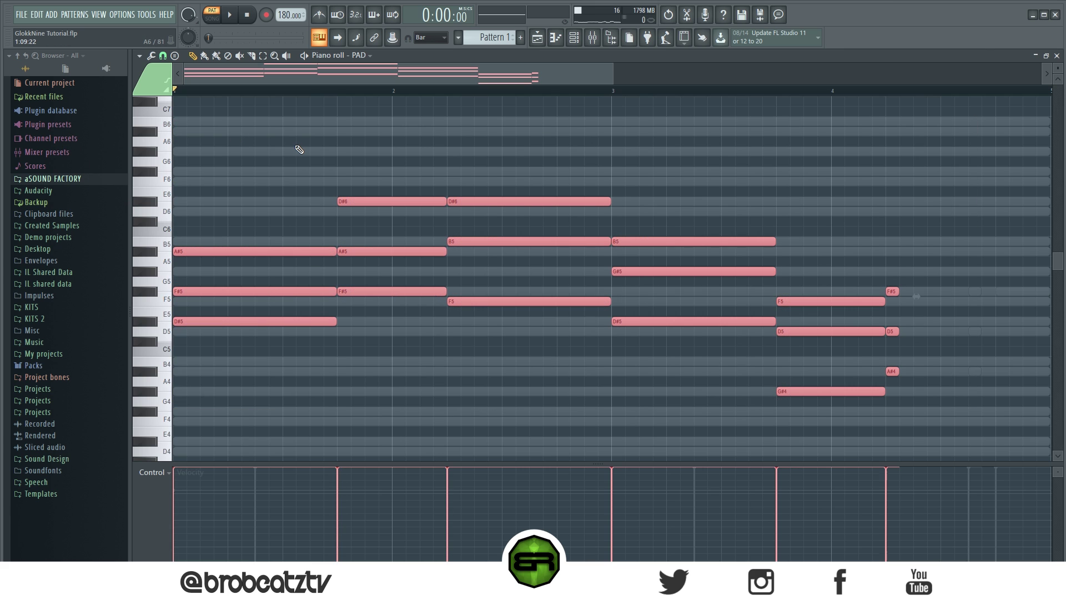
- Extend the last PAD chord (F#5, D5, A#4) to the end of bar 4 and deselect the notes
{"action": "key", "text": "ctrl+d"}
{"action": "left_click_drag", "start_coordinate": [953, 248], "coordinate": [883, 372]}
{"action": "left_click_drag", "start_coordinate": [552, 82], "coordinate": [471, 82]}
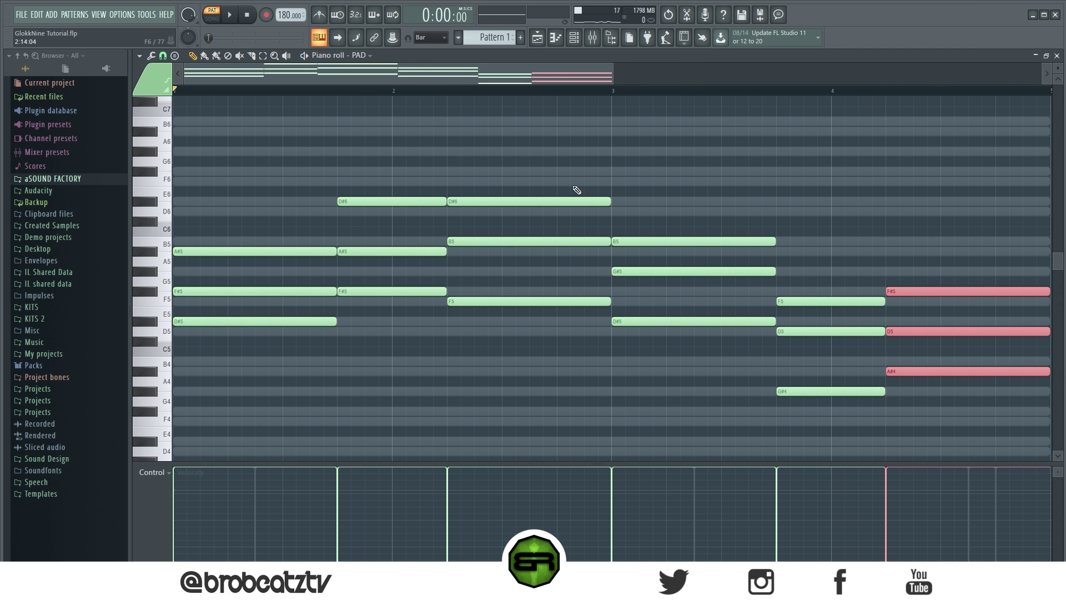
{"action": "key", "text": "ctrl+d"}
- Copy the PAD channel's notes and paste them into the ARP 2 and ARP channels
{"action": "left_click", "coordinate": [574, 37]}
{"action": "right_click", "coordinate": [359, 161]}
{"action": "left_click", "coordinate": [500, 172]}
{"action": "right_click", "coordinate": [361, 177]}
{"action": "left_click", "coordinate": [507, 199]}
{"action": "right_click", "coordinate": [362, 195]}
{"action": "left_click", "coordinate": [532, 212]}
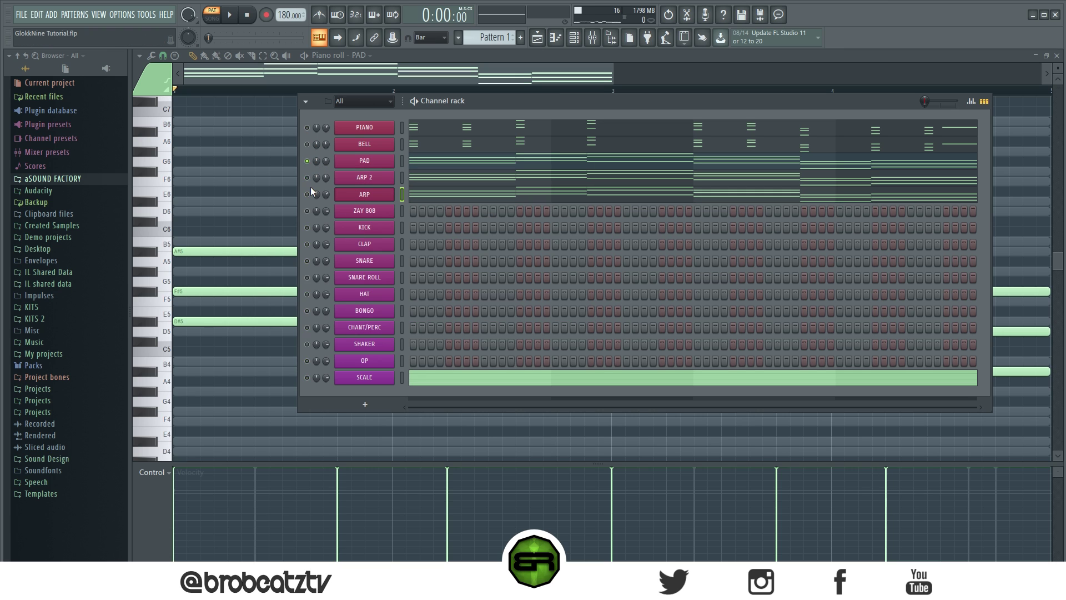
- Play the PAD, ARP 2 and ARP channels one at a time, each soloed
{"action": "key", "text": "space"}
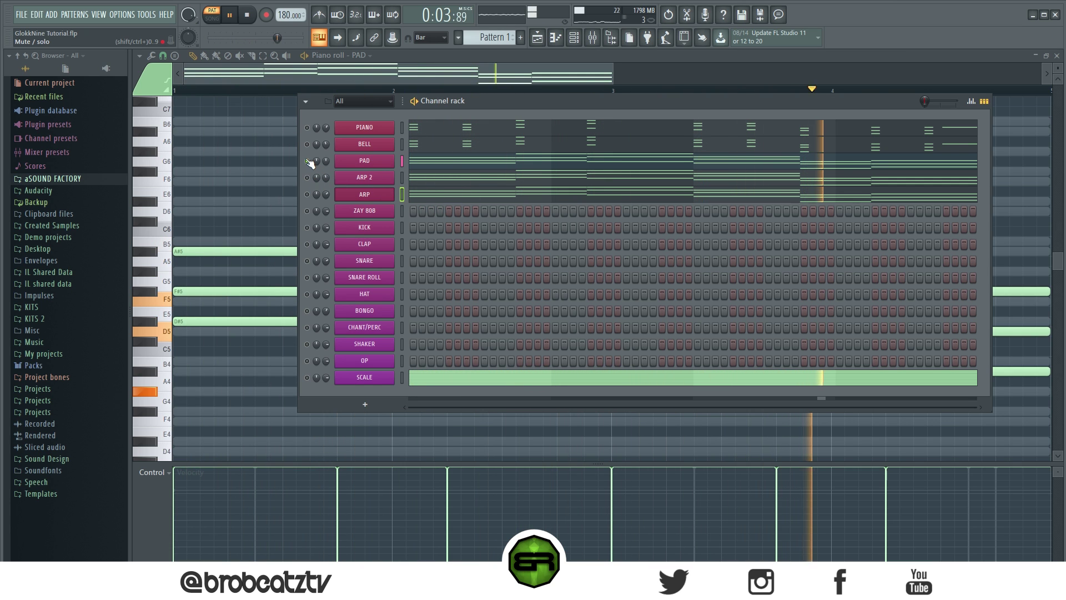
{"action": "key", "text": "space"}
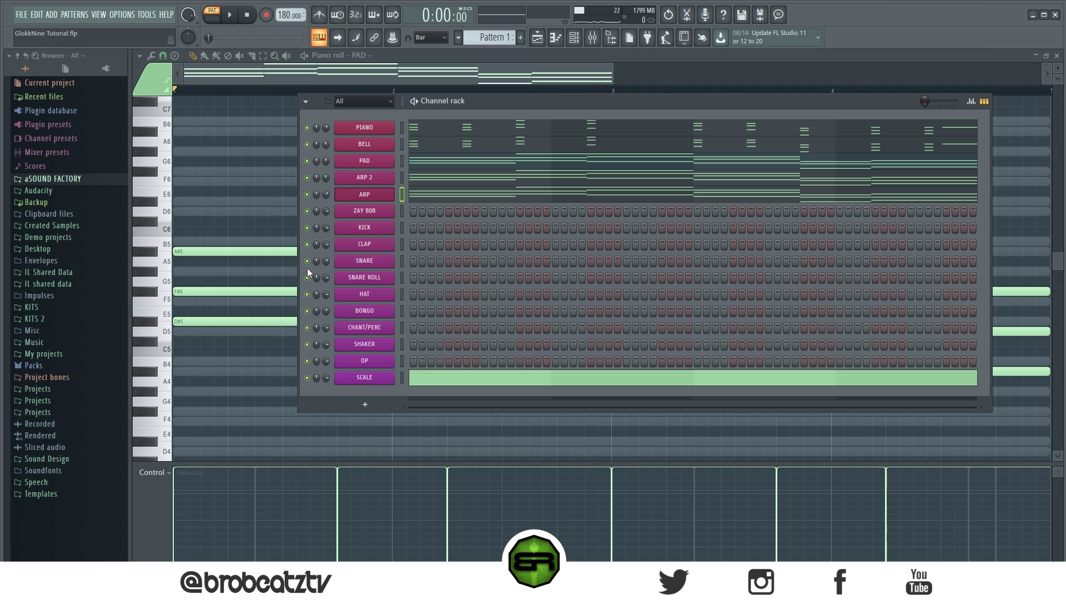
{"action": "key", "text": "space"}
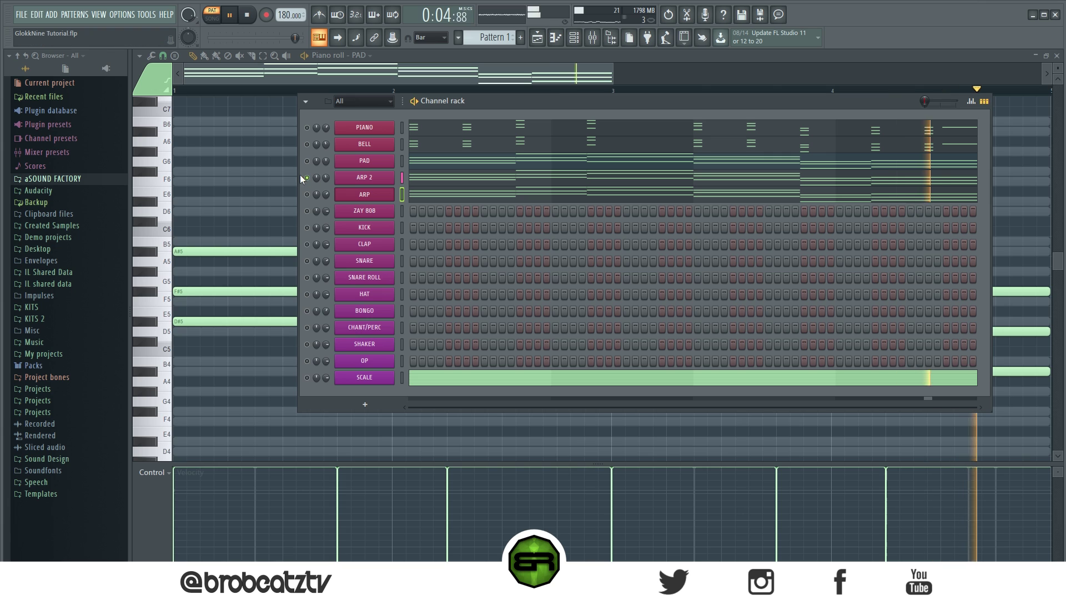
{"action": "key", "text": "space"}
{"action": "key", "text": "space"}
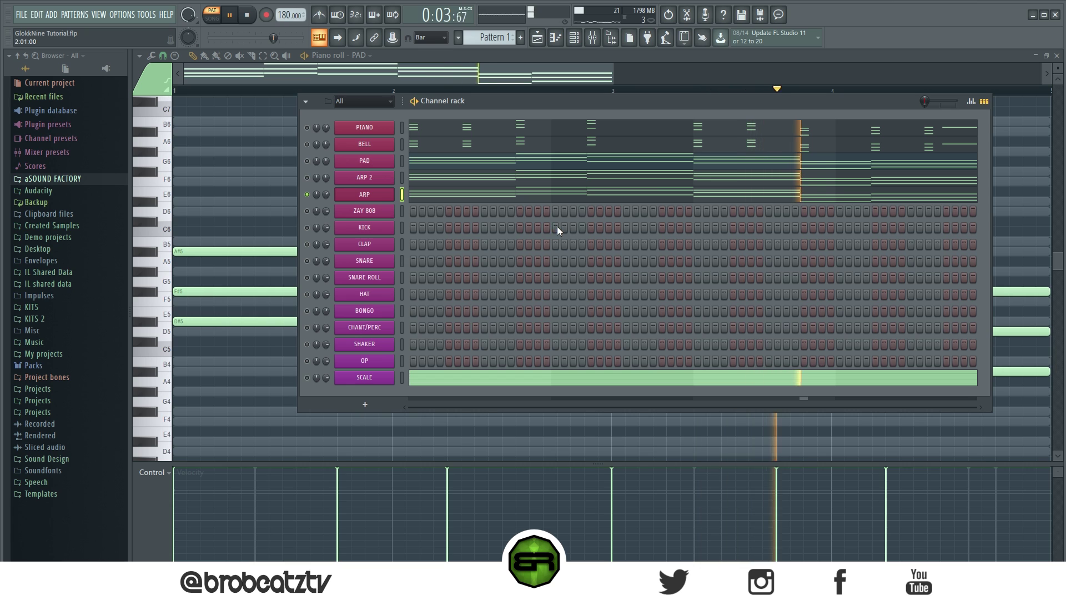
{"action": "key", "text": "space"}
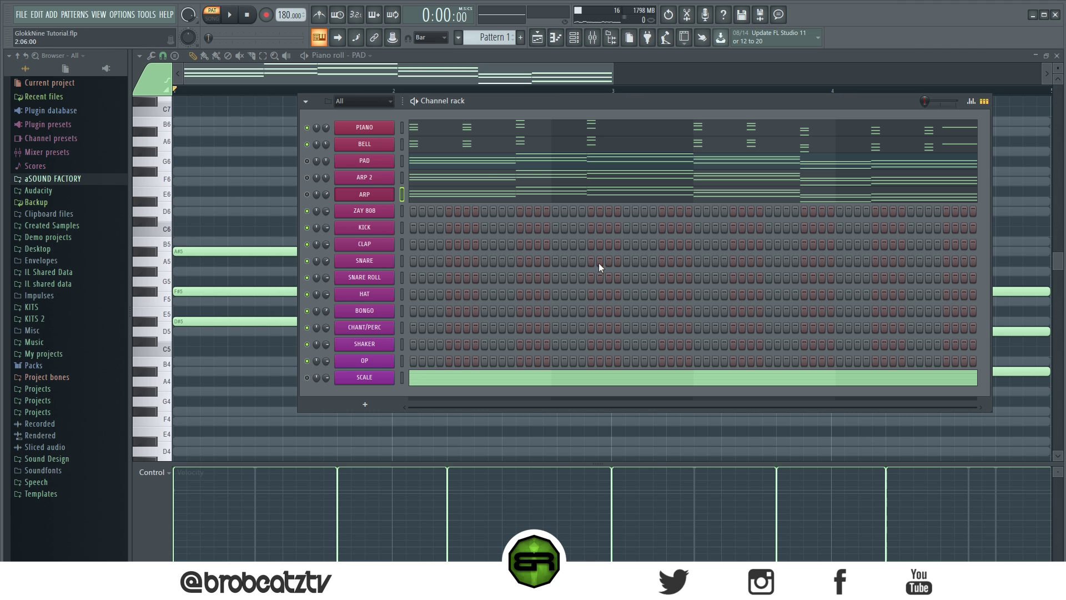
- In the ZAY 808 piano roll, place two six-step D#5 notes at steps 1 and 7 of bar 1
{"action": "left_click", "coordinate": [526, 142]}
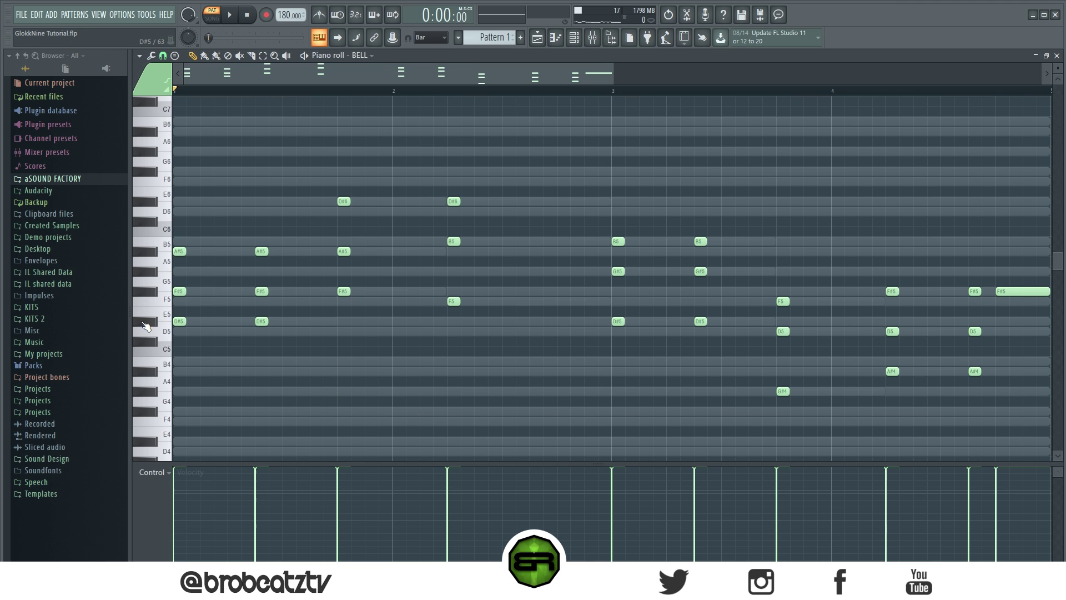
{"action": "left_click", "coordinate": [592, 38]}
{"action": "right_click", "coordinate": [368, 213]}
{"action": "left_click", "coordinate": [421, 213]}
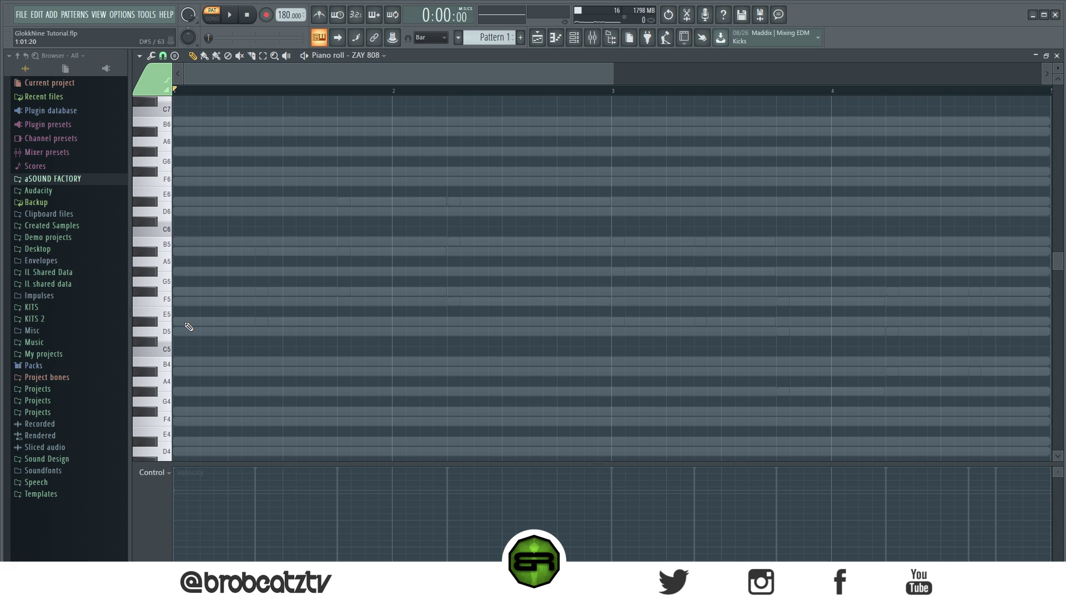
{"action": "left_click", "coordinate": [184, 322]}
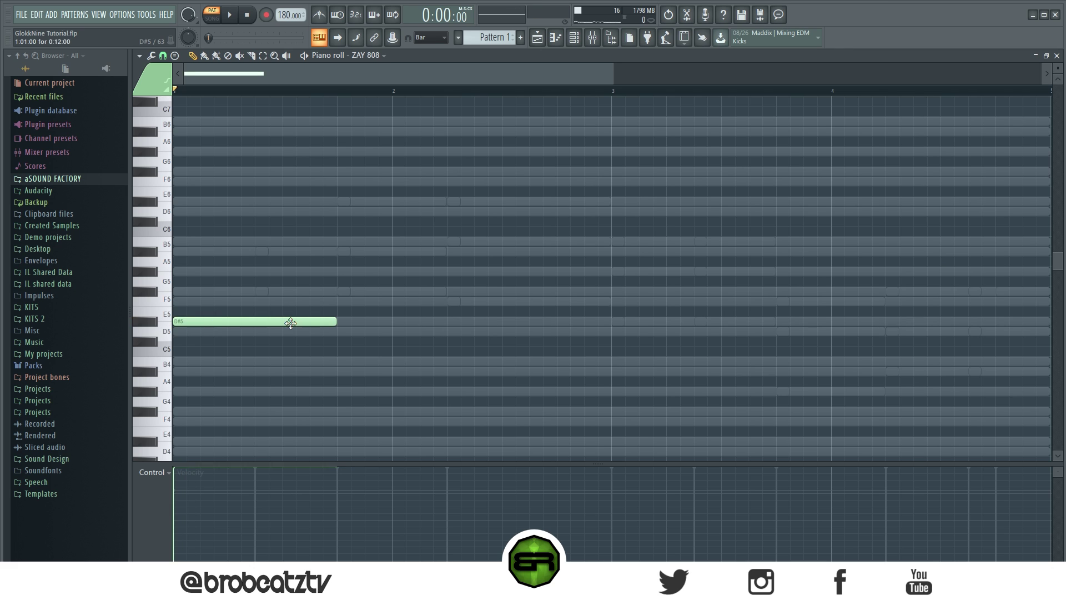
{"action": "left_click_drag", "start_coordinate": [332, 325], "coordinate": [246, 330]}
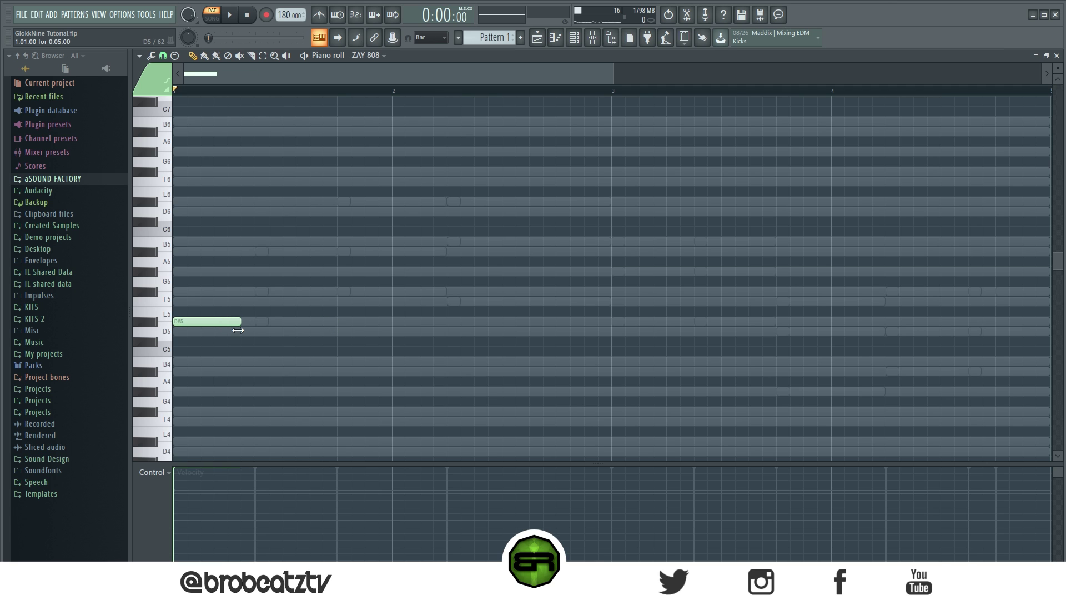
{"action": "key", "text": "space"}
{"action": "key", "text": "space"}
{"action": "left_click", "coordinate": [272, 323]}
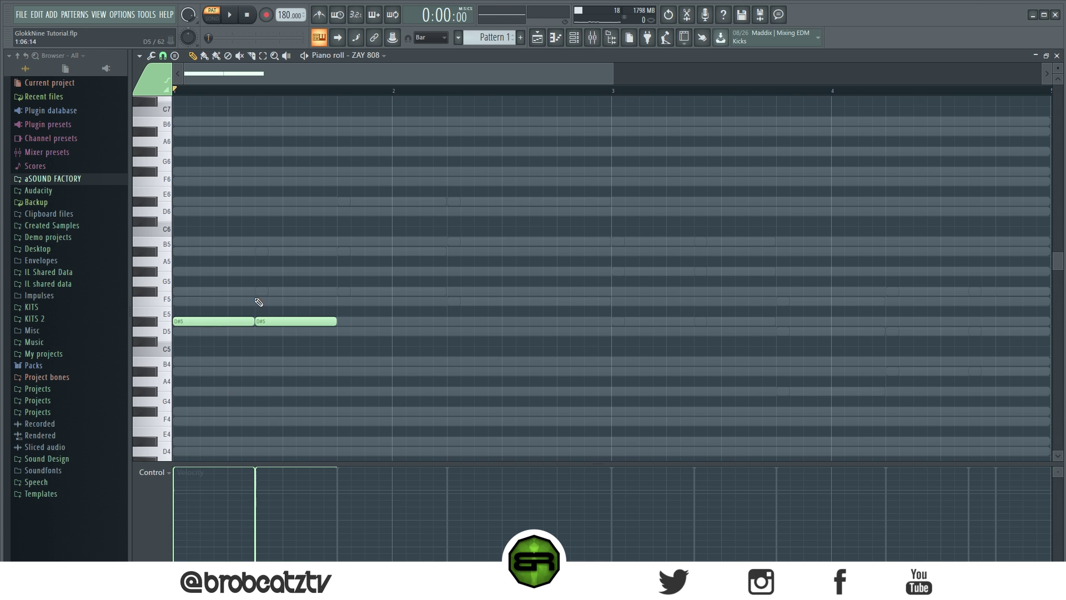
- Add a third ZAY 808 D#5 note from step 13 of bar 1 to the end of bar 2
{"action": "key", "text": "space"}
{"action": "key", "text": "space"}
{"action": "left_click", "coordinate": [349, 322]}
{"action": "left_click_drag", "start_coordinate": [416, 324], "coordinate": [611, 362]}
{"action": "key", "text": "space"}
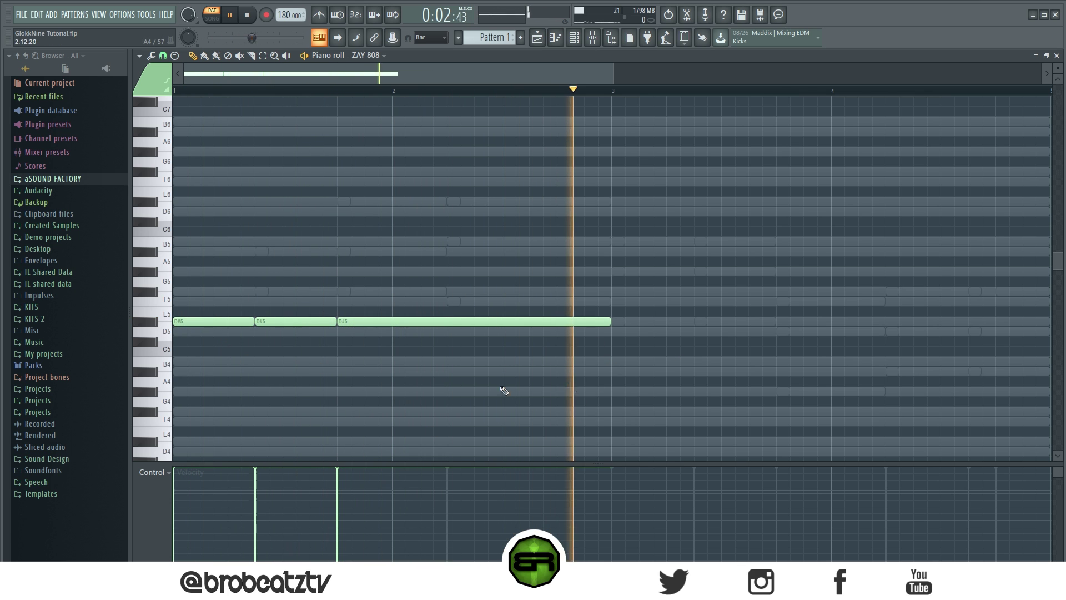
{"action": "key", "text": "space"}
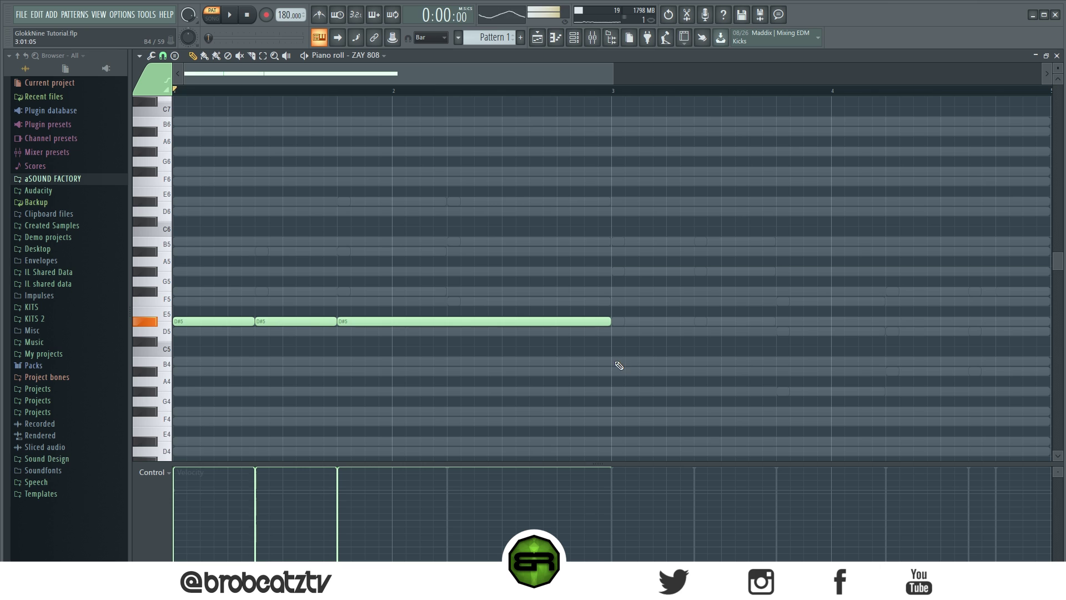
- Add two six-step B4 notes at steps 1 and 7 of bar 3, followed by a twelve-step A#4 note at step 13
{"action": "key", "text": "space"}
{"action": "left_click", "coordinate": [615, 361]}
{"action": "left_click", "coordinate": [696, 362]}
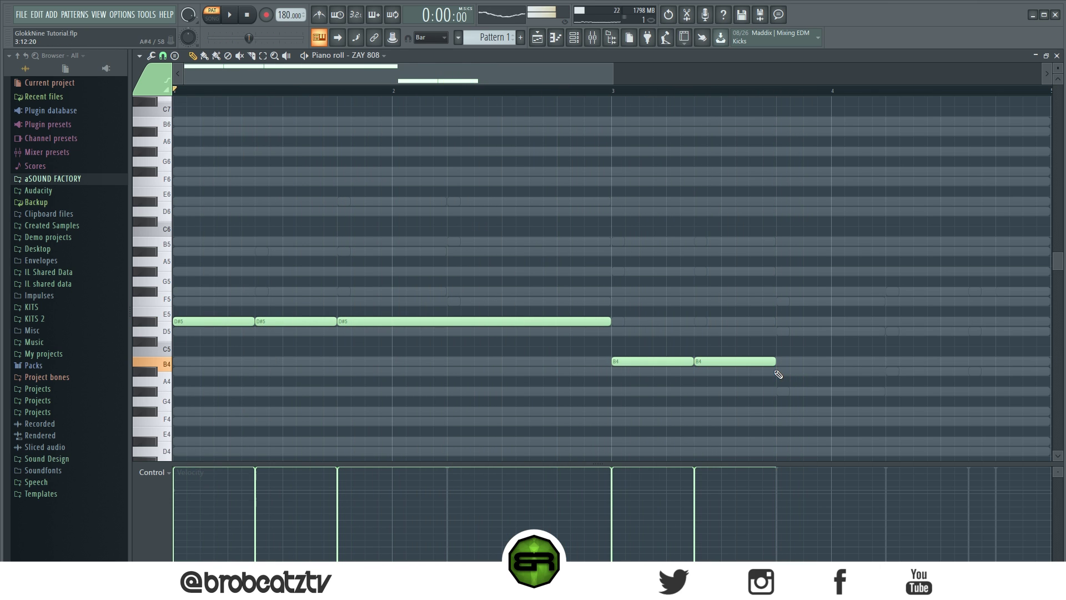
{"action": "left_click", "coordinate": [778, 372]}
{"action": "scroll", "coordinate": [774, 100], "scroll_direction": "down", "scroll_amount": 2}
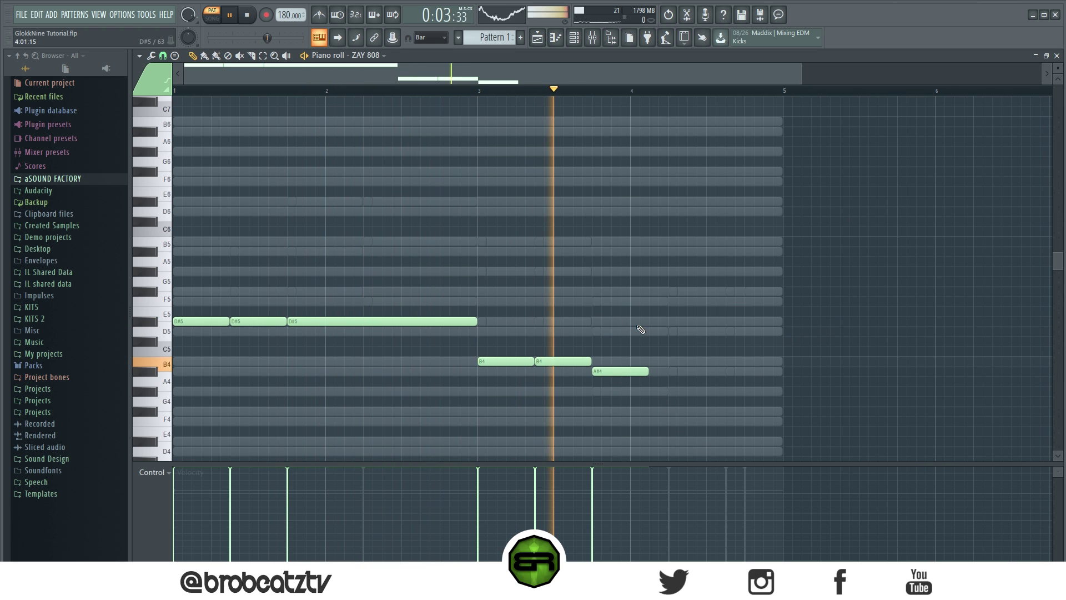
{"action": "key", "text": "space"}
{"action": "key", "text": "space"}
{"action": "left_click_drag", "start_coordinate": [648, 371], "coordinate": [705, 372]}
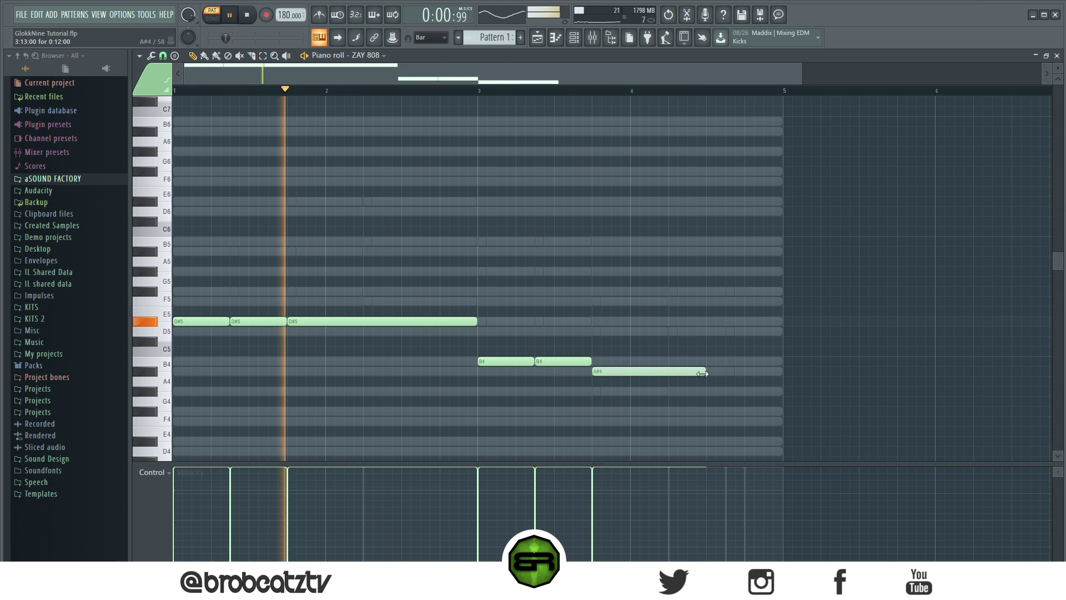
- Add a six-step D5 note at step 9 of bar 4 and a two-step F5 note at step 15, and stop playback
{"action": "left_click", "coordinate": [709, 332]}
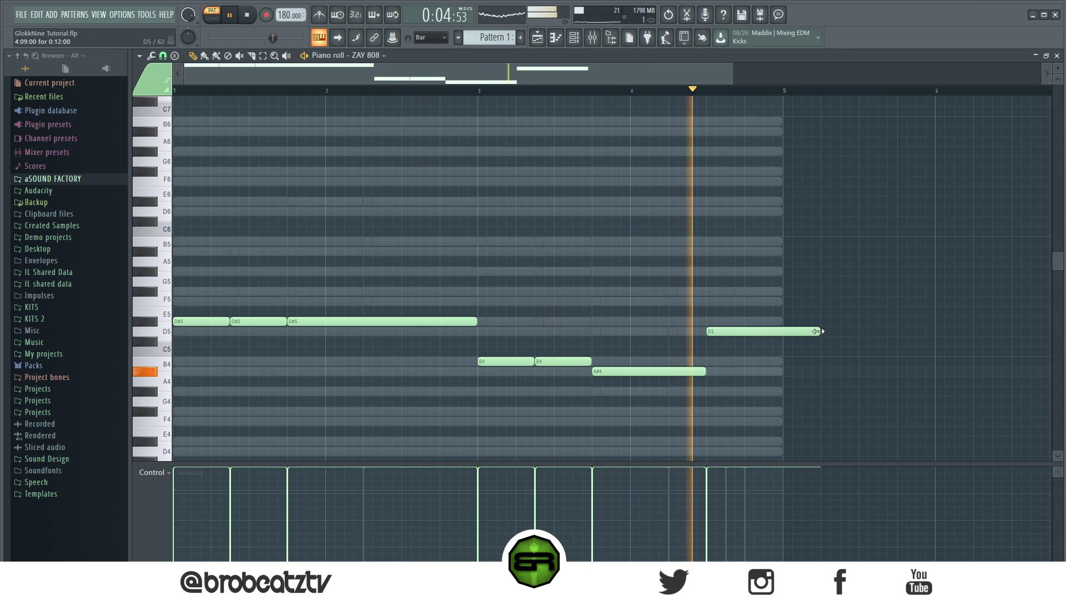
{"action": "left_click_drag", "start_coordinate": [816, 332], "coordinate": [762, 331]}
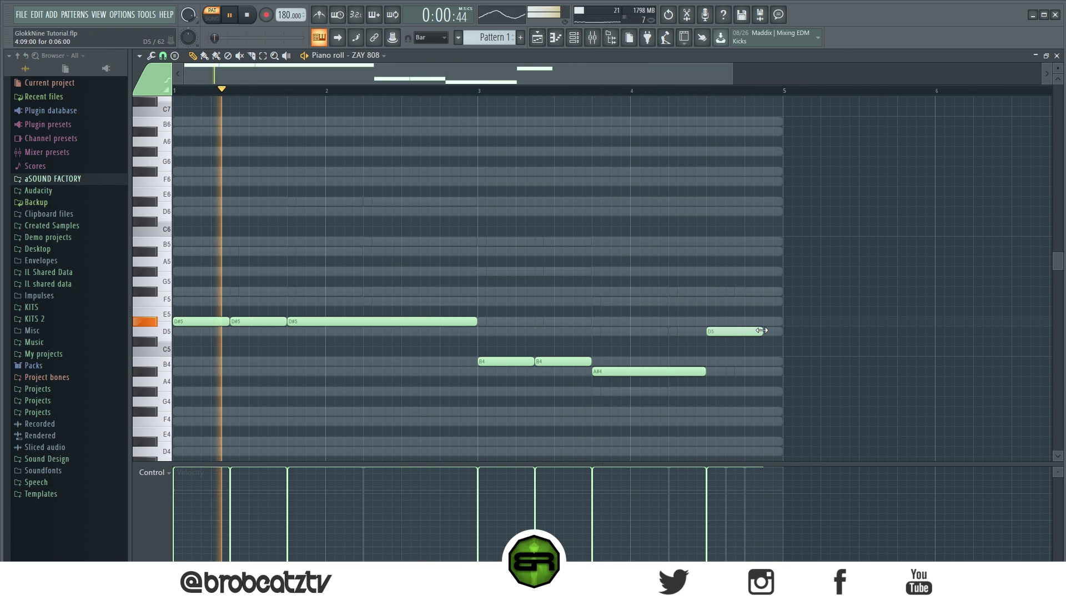
{"action": "left_click", "coordinate": [766, 302]}
{"action": "left_click_drag", "start_coordinate": [821, 301], "coordinate": [783, 301]}
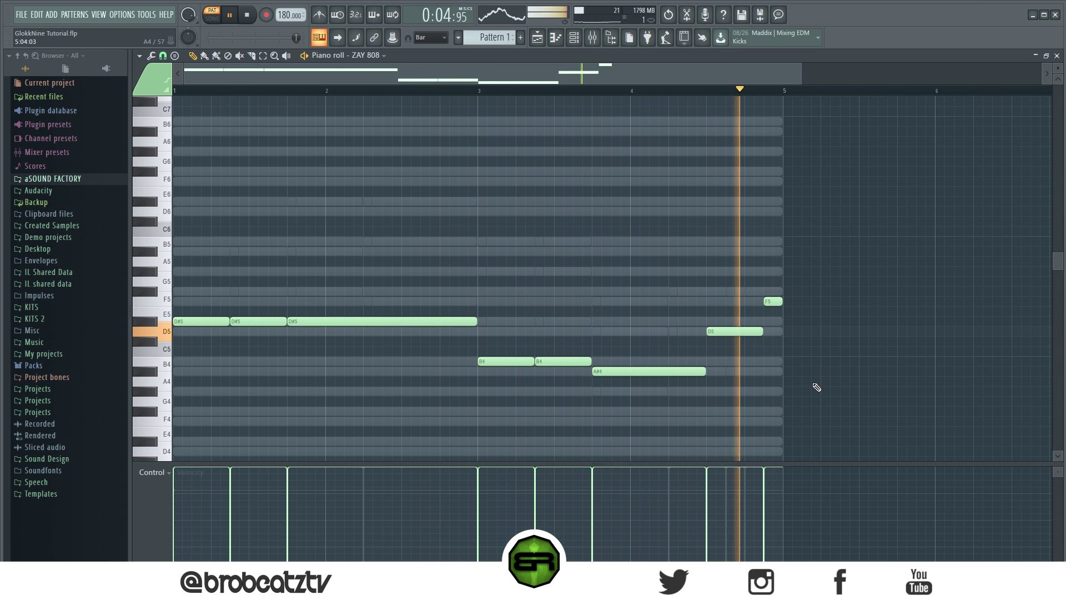
{"action": "key", "text": "space"}
- Duplicate the four-bar ZAY 808 bass line into bars 5 to 8
{"action": "left_click_drag", "start_coordinate": [851, 248], "coordinate": [168, 414]}
{"action": "mouse_move", "coordinate": [186, 322]}
{"action": "left_mouse_down"}
{"action": "mouse_move", "coordinate": [789, 321]}
{"action": "mouse_move", "coordinate": [172, 334]}
{"action": "left_mouse_up"}
{"action": "key", "text": "ctrl+d"}
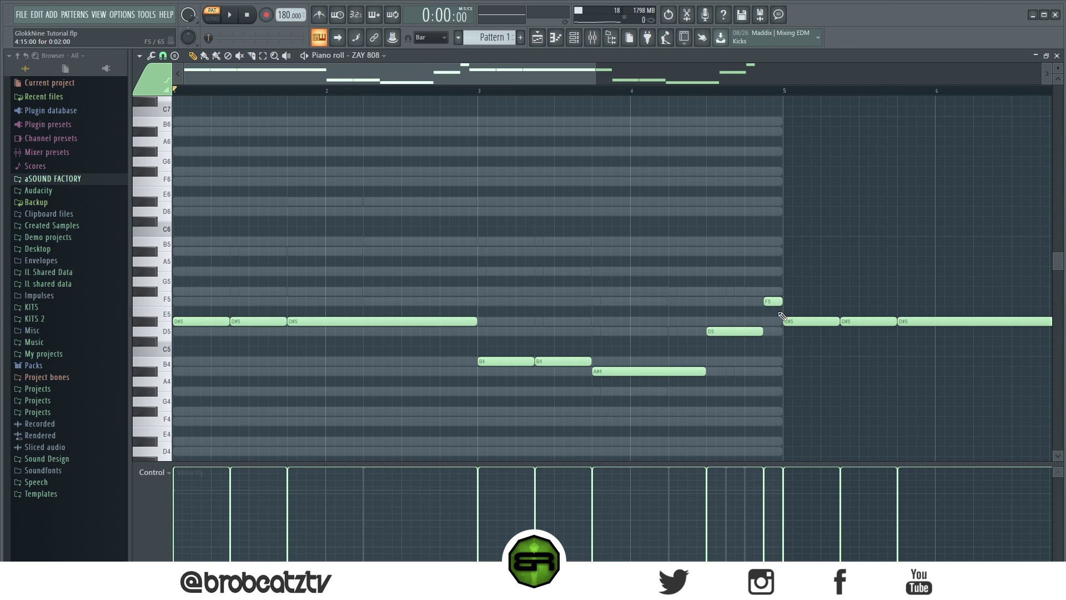
- Shorten the long D#5 to end after step 8 of bar 2, then fill the gap with a six-step D#5 and a two-step D5
{"action": "left_click_drag", "start_coordinate": [476, 321], "coordinate": [401, 330]}
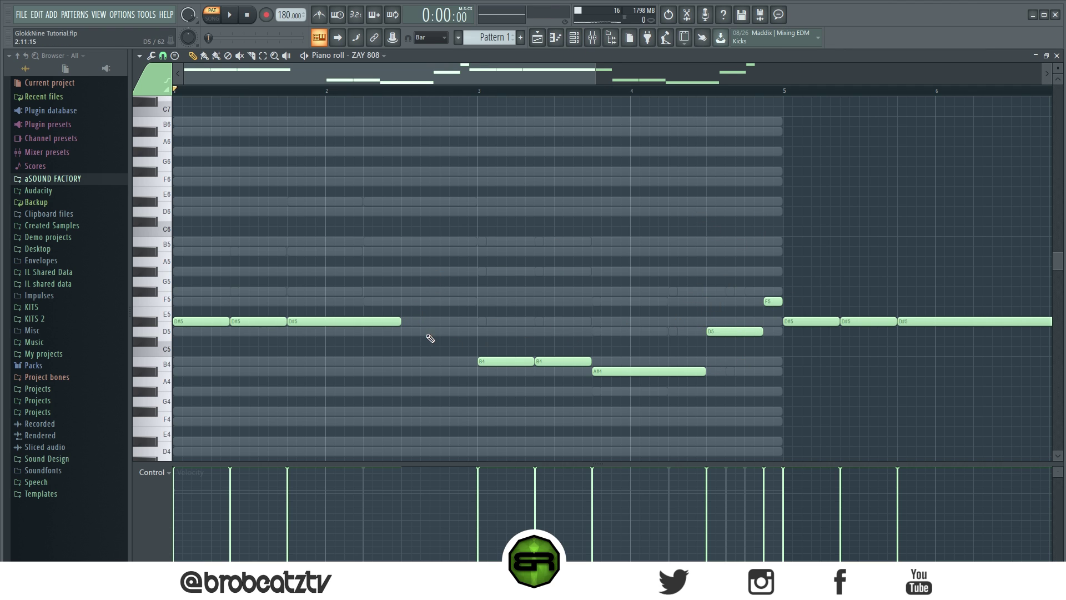
{"action": "left_click", "coordinate": [406, 333]}
{"action": "left_click_drag", "start_coordinate": [426, 331], "coordinate": [451, 325]}
{"action": "left_click", "coordinate": [462, 332]}
{"action": "left_click_drag", "start_coordinate": [511, 338], "coordinate": [472, 338]}
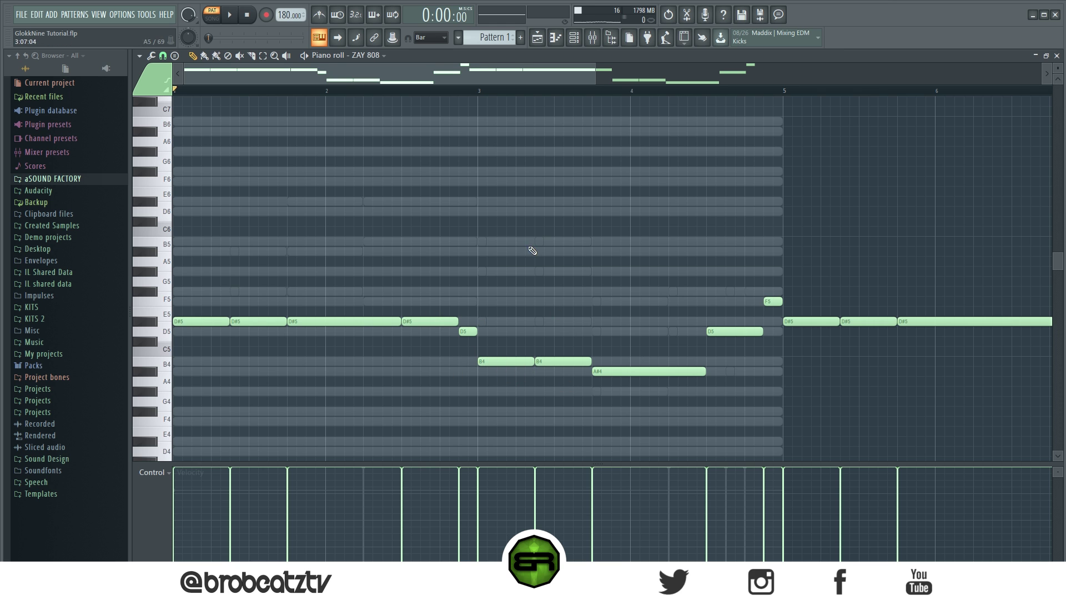
- Swap the two halves of the bass line so the varied phrase occupies bars 5 to 8
{"action": "scroll", "coordinate": [476, 91], "scroll_direction": "down", "scroll_amount": 3}
{"action": "left_click_drag", "start_coordinate": [484, 298], "coordinate": [204, 405]}
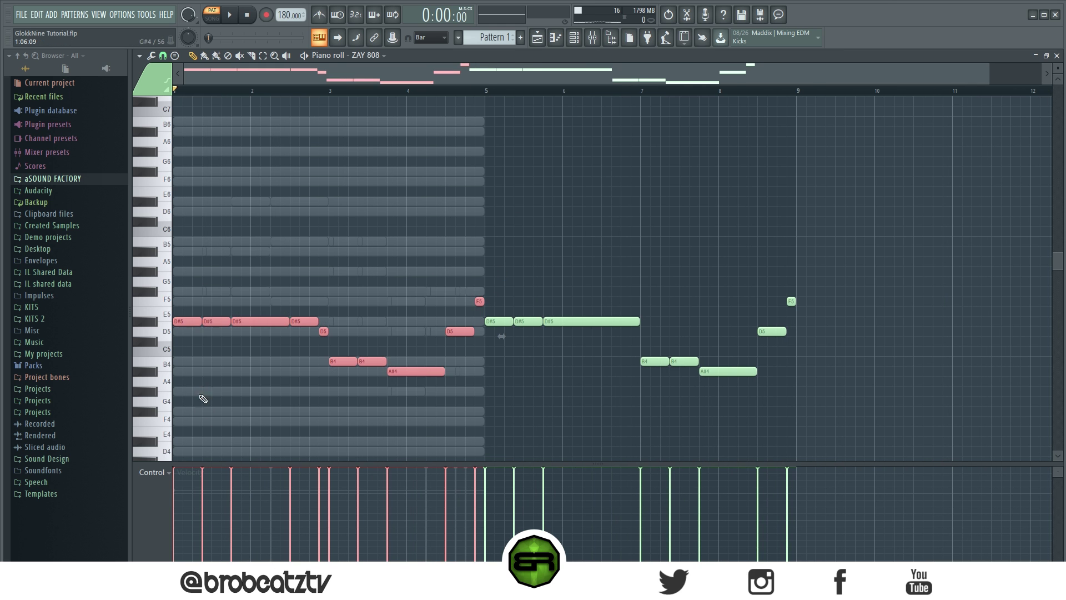
{"action": "left_click_drag", "start_coordinate": [189, 317], "coordinate": [808, 320]}
{"action": "key", "text": "ctrl+a"}
{"action": "left_click_drag", "start_coordinate": [508, 320], "coordinate": [169, 321]}
{"action": "left_click", "coordinate": [253, 277]}
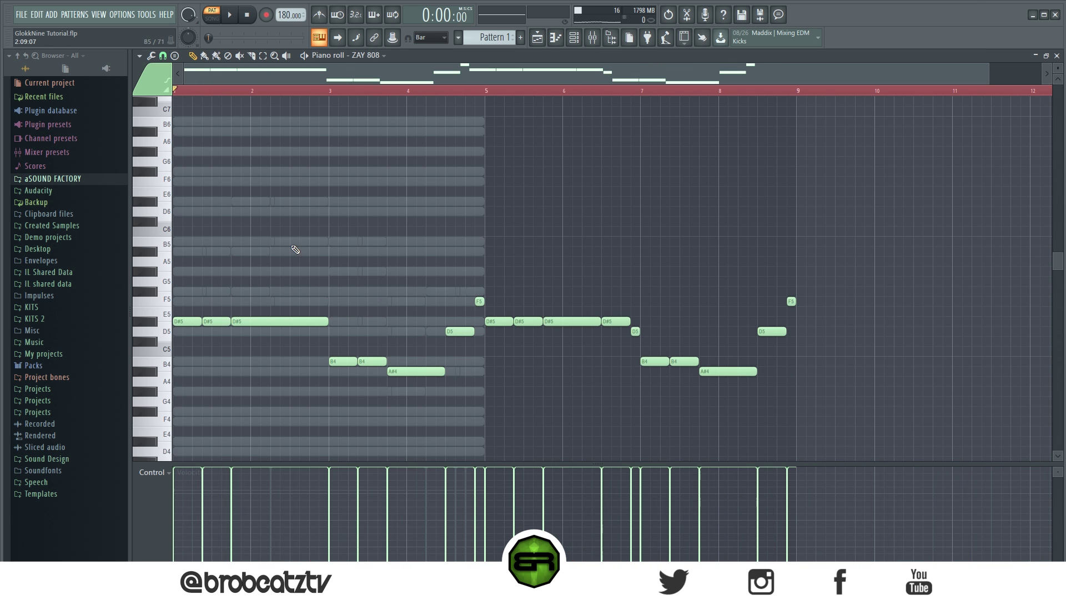
- Play the pattern with the ZAY 808 bass line from the channel rack and stop it
{"action": "left_click", "coordinate": [576, 39]}
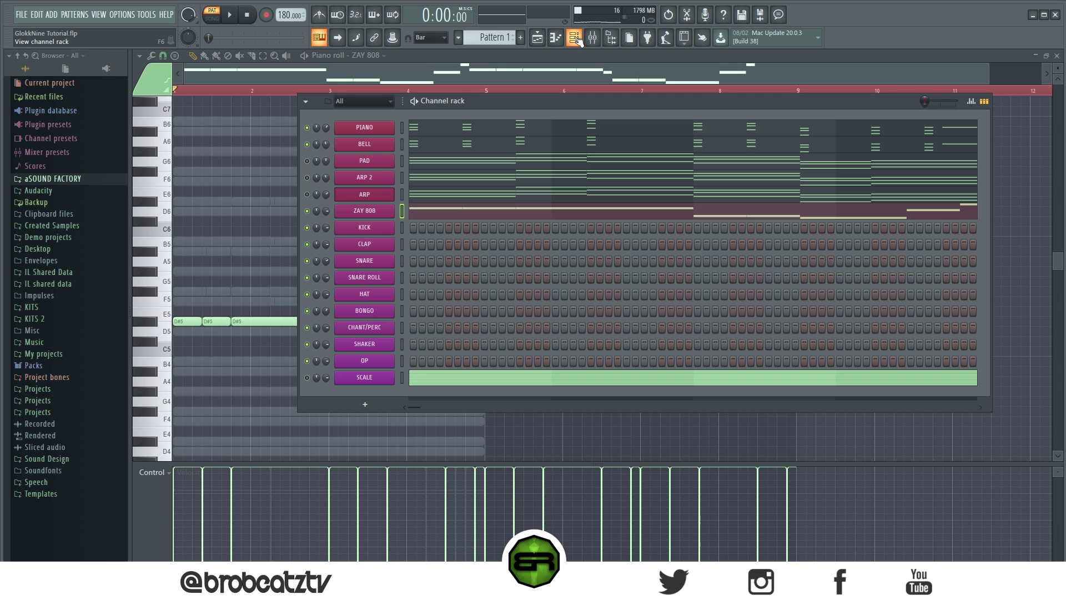
{"action": "key", "text": "space"}
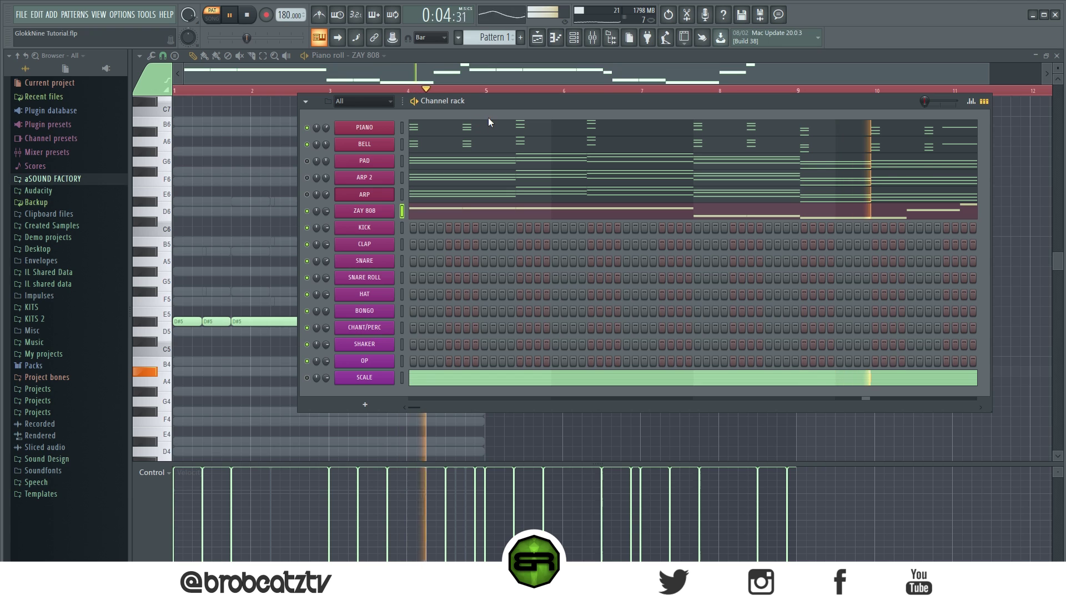
{"action": "left_click", "coordinate": [247, 16]}
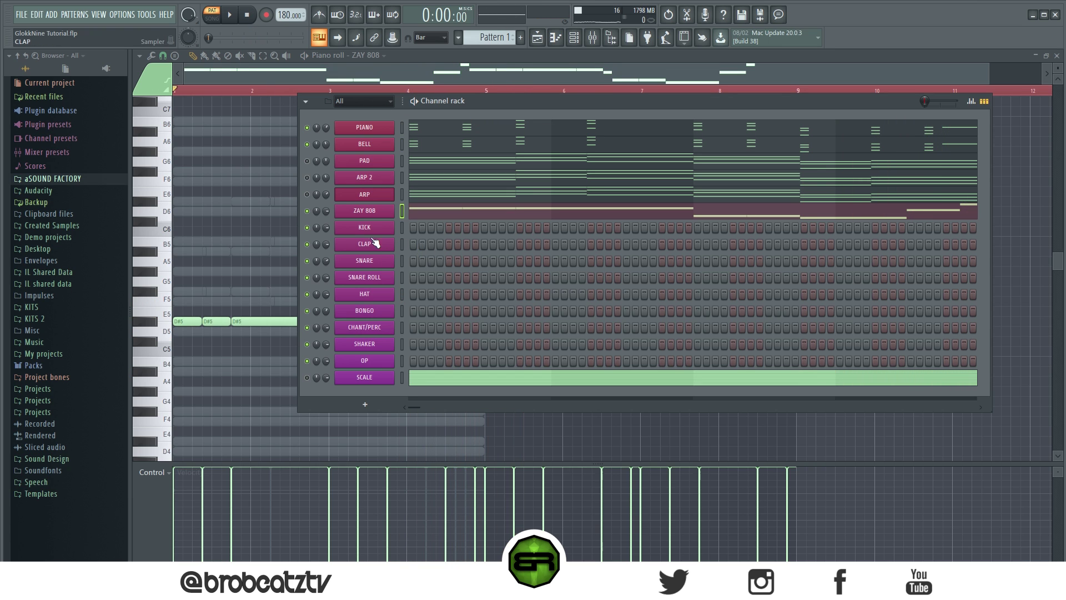
- Place CLAP and SNARE hits on step 9 of all four bars, plus an extra CLAP on step 3 of bar 1
{"action": "left_click", "coordinate": [484, 245]}
{"action": "left_click", "coordinate": [484, 261]}
{"action": "left_click", "coordinate": [627, 245]}
{"action": "left_click", "coordinate": [626, 261]}
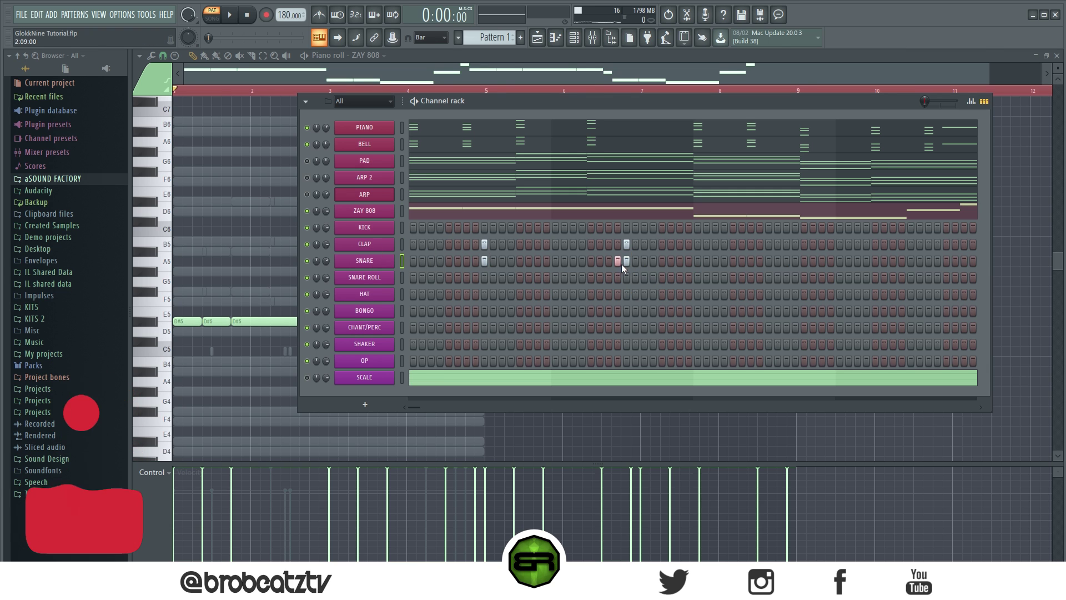
{"action": "left_click", "coordinate": [768, 244]}
{"action": "left_click", "coordinate": [769, 261]}
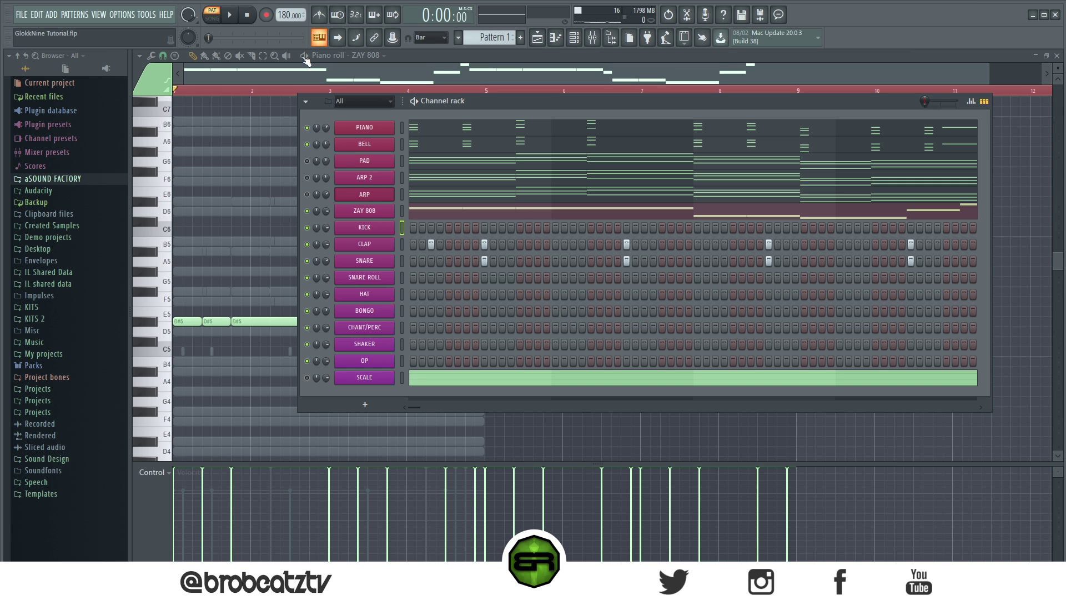
- Play the pattern several times to hear the clap and snare hits against the melody
{"action": "key", "text": "space"}
{"action": "key", "text": "space"}
{"action": "key", "text": "space"}
{"action": "key", "text": "space"}
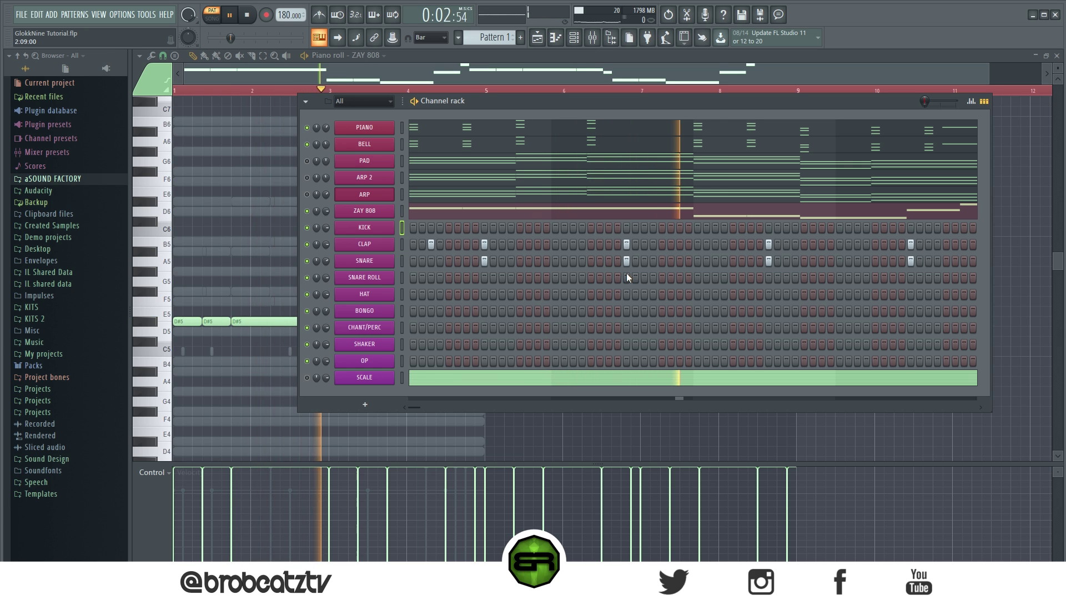
{"action": "key", "text": "space"}
{"action": "key", "text": "space"}
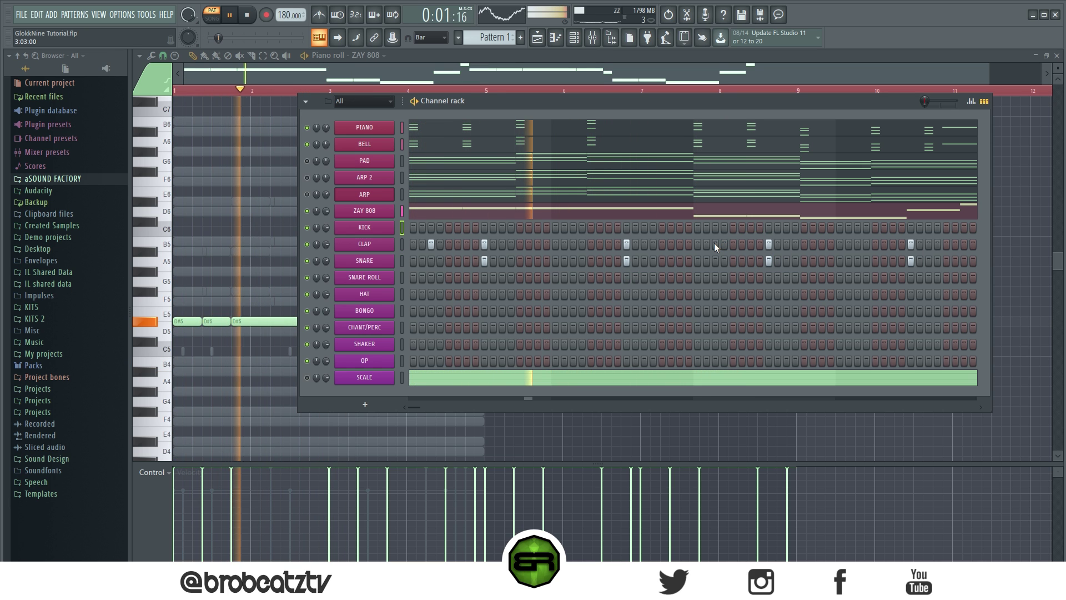
- Add CLAP hits on step 15 of bar 2 and on steps 11 and 15 of bar 4, keeping the hit on step 9
{"action": "left_click", "coordinate": [680, 244]}
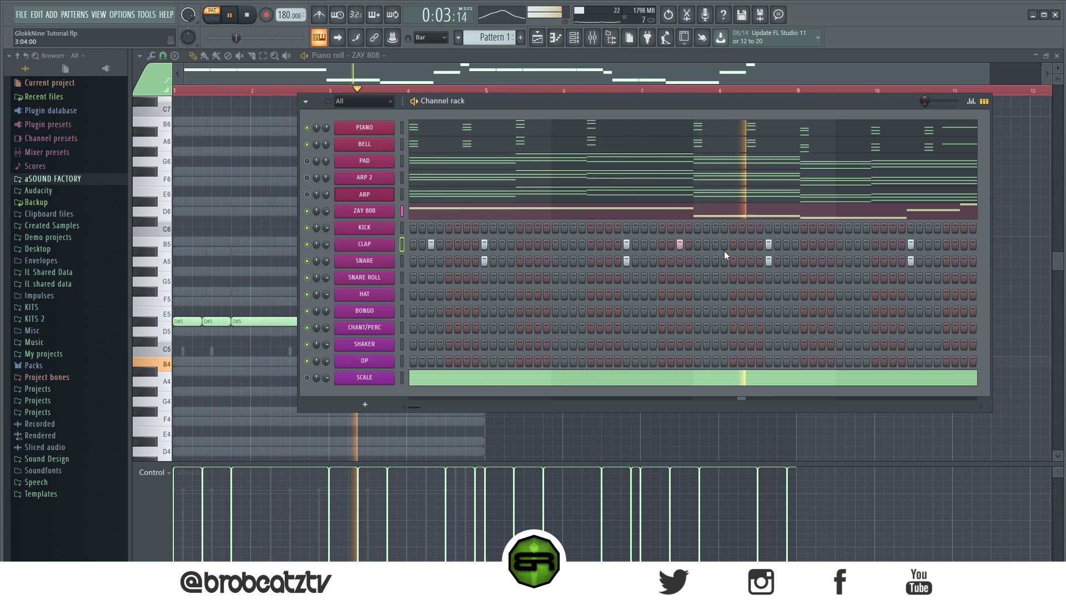
{"action": "left_click", "coordinate": [929, 244]}
{"action": "left_click", "coordinate": [965, 245]}
{"action": "left_click", "coordinate": [911, 244]}
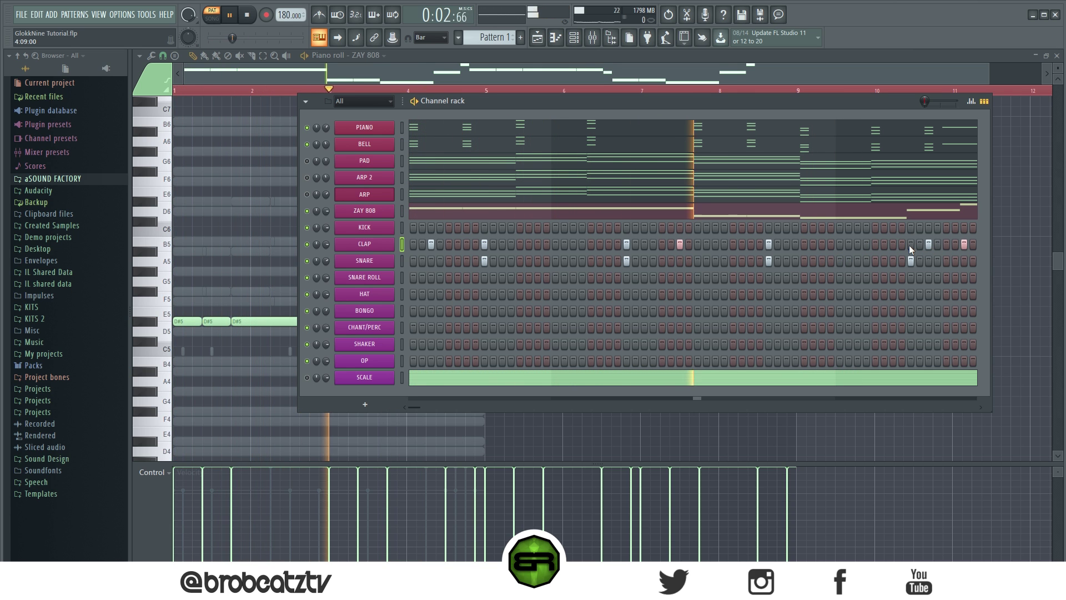
{"action": "left_click", "coordinate": [911, 245]}
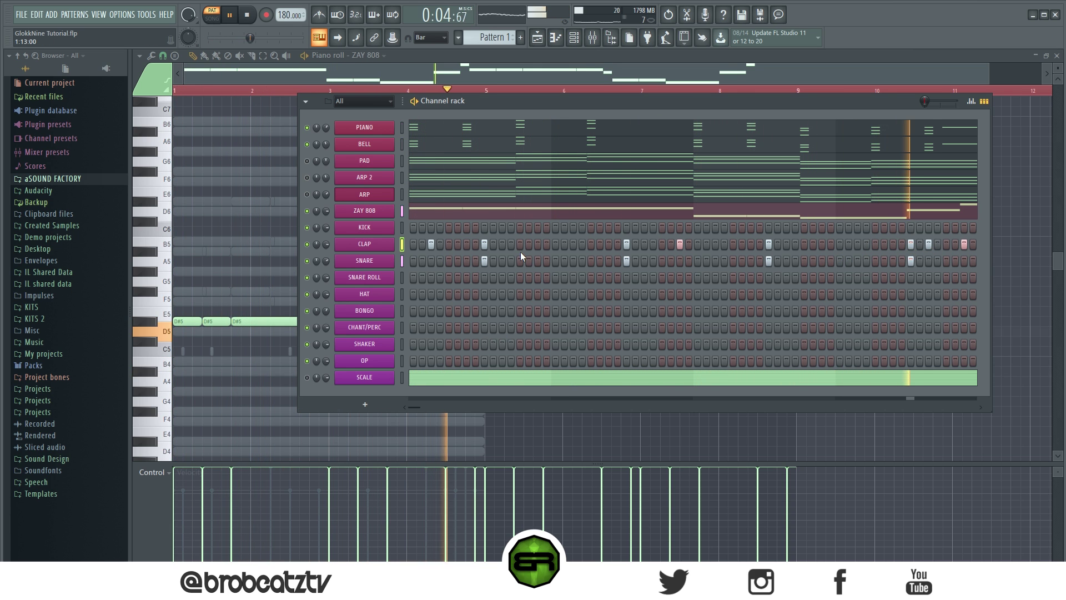
- Stop playback and raise the velocity of all CLAP and SNARE hits to the maximum
{"action": "key", "text": "space"}
{"action": "left_click", "coordinate": [971, 102]}
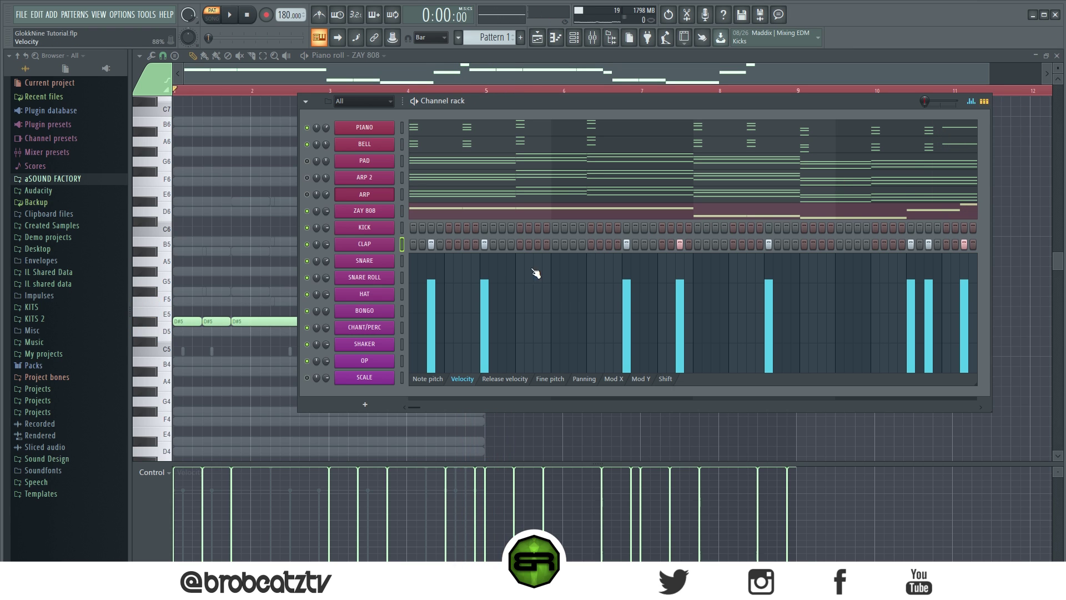
{"action": "left_click_drag", "start_coordinate": [426, 268], "coordinate": [980, 95]}
{"action": "left_click", "coordinate": [971, 101]}
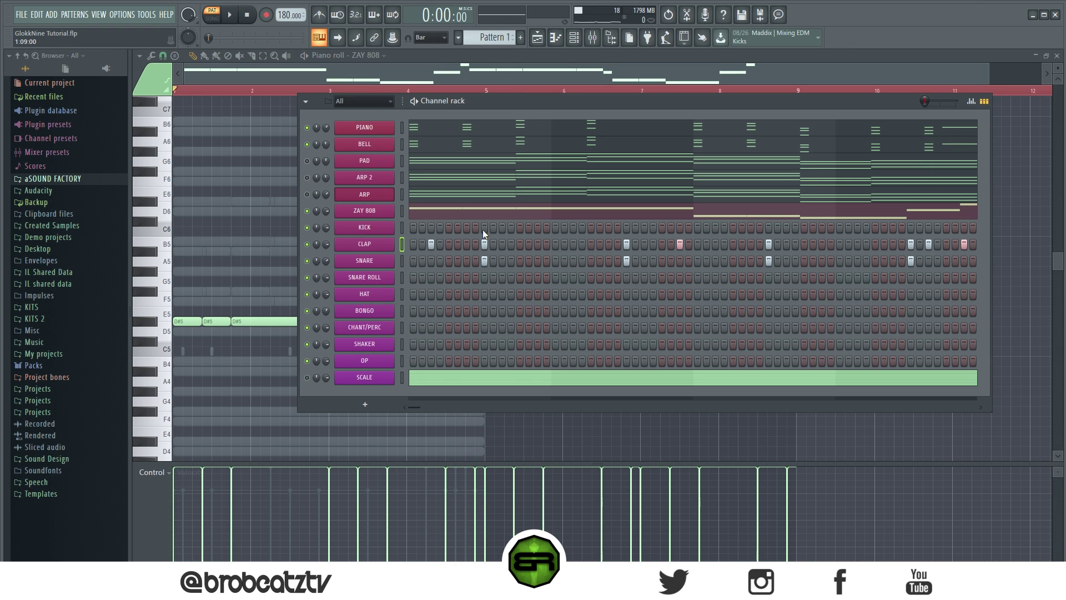
{"action": "left_click", "coordinate": [971, 101]}
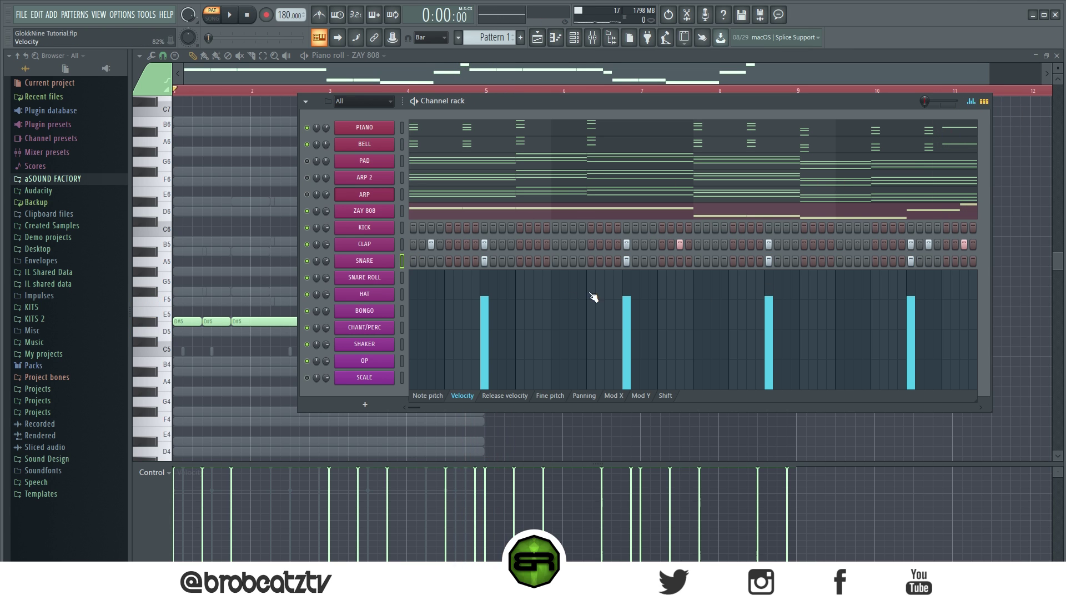
{"action": "left_click", "coordinate": [976, 103]}
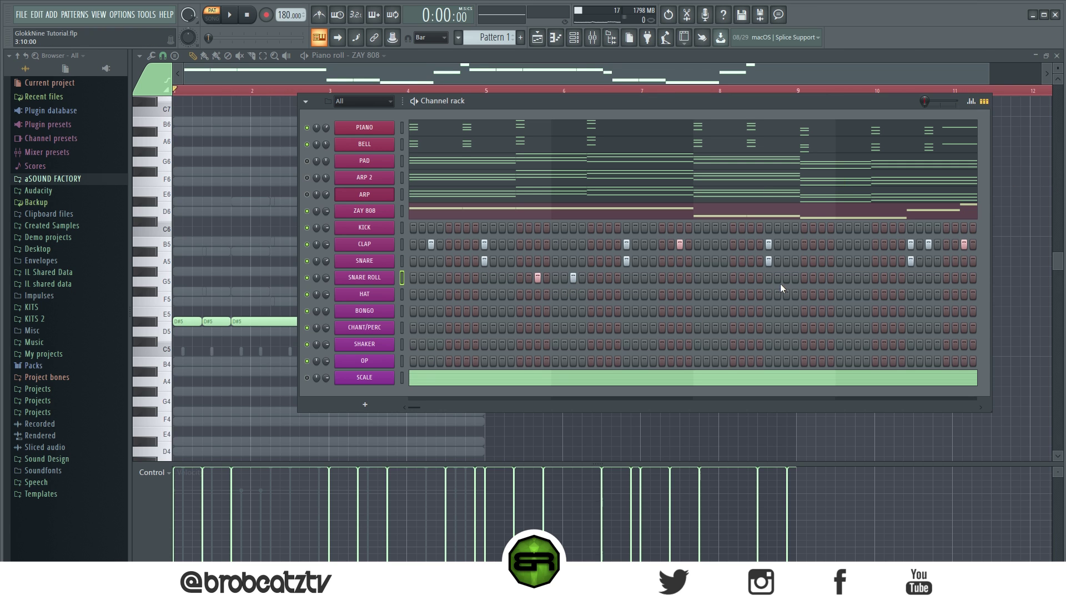
- Place SNARE ROLL hits on step 15 of bars 1 and 3 and step 3 of bars 2 and 4, at 100% velocity
{"action": "left_click", "coordinate": [859, 278]}
{"action": "left_click", "coordinate": [971, 101]}
{"action": "left_click_drag", "start_coordinate": [518, 374], "coordinate": [932, 166]}
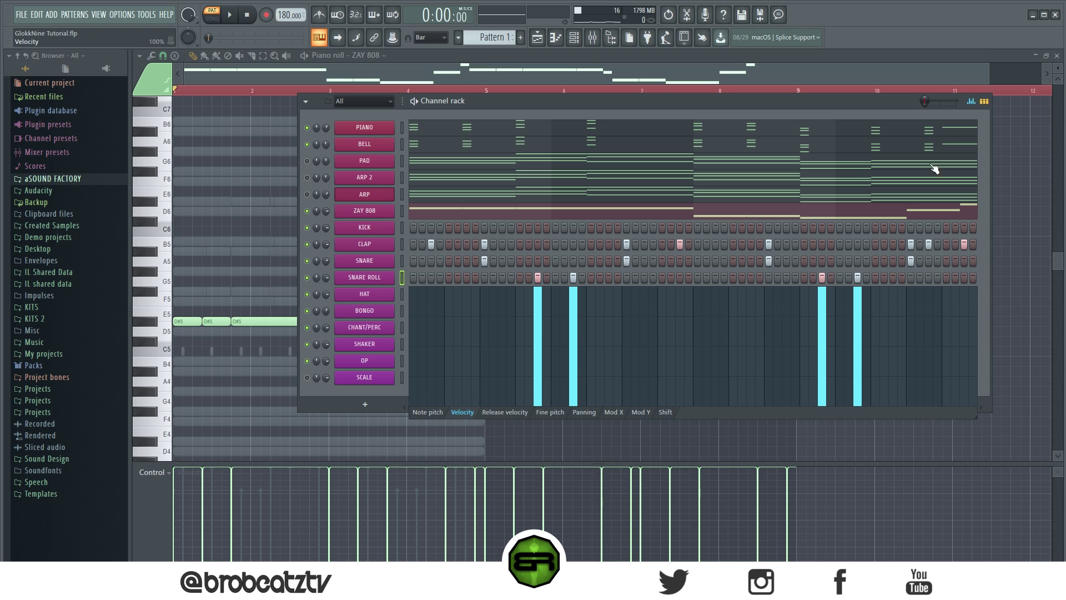
{"action": "left_click", "coordinate": [972, 101]}
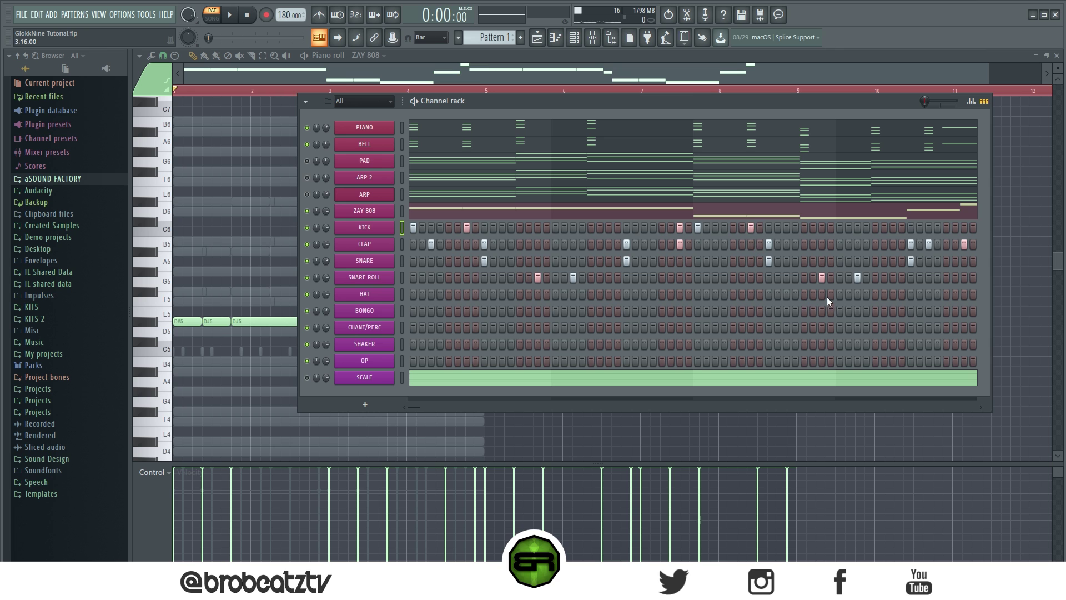
- Add KICK hits on steps 5 and 15 of bar 4 and raise the velocity of all KICK hits to the maximum
{"action": "key", "text": "space"}
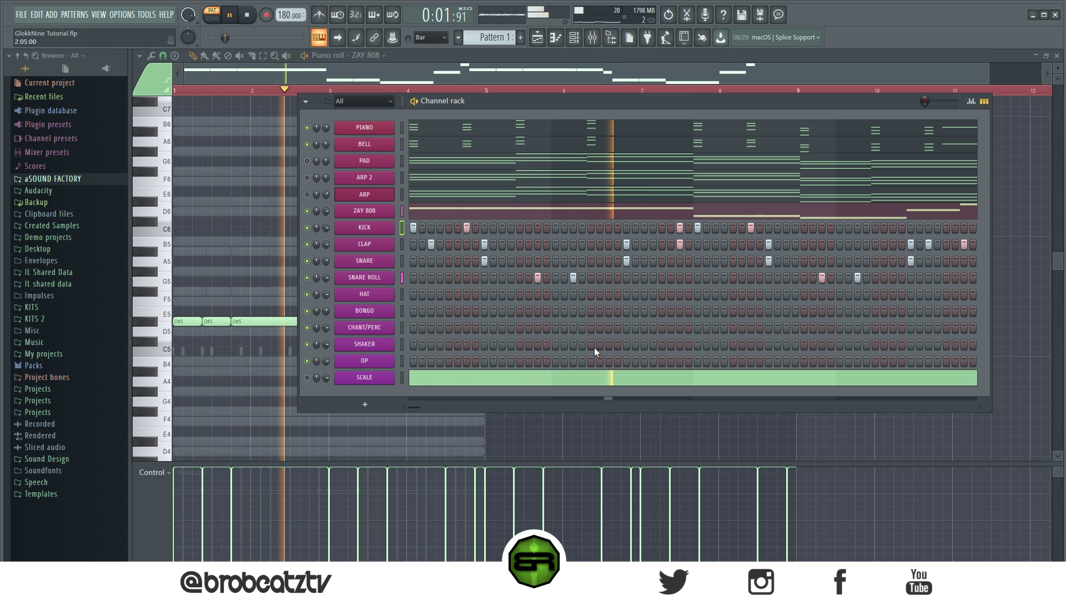
{"action": "left_click", "coordinate": [876, 227]}
{"action": "left_click", "coordinate": [964, 227]}
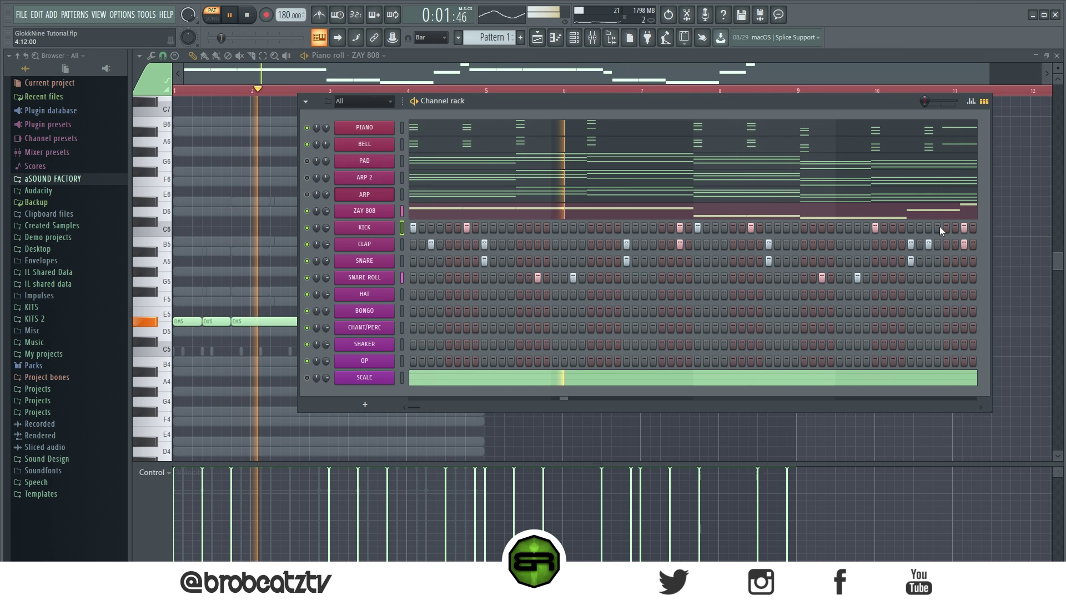
{"action": "left_click", "coordinate": [971, 101]}
{"action": "left_click_drag", "start_coordinate": [413, 224], "coordinate": [1059, 192]}
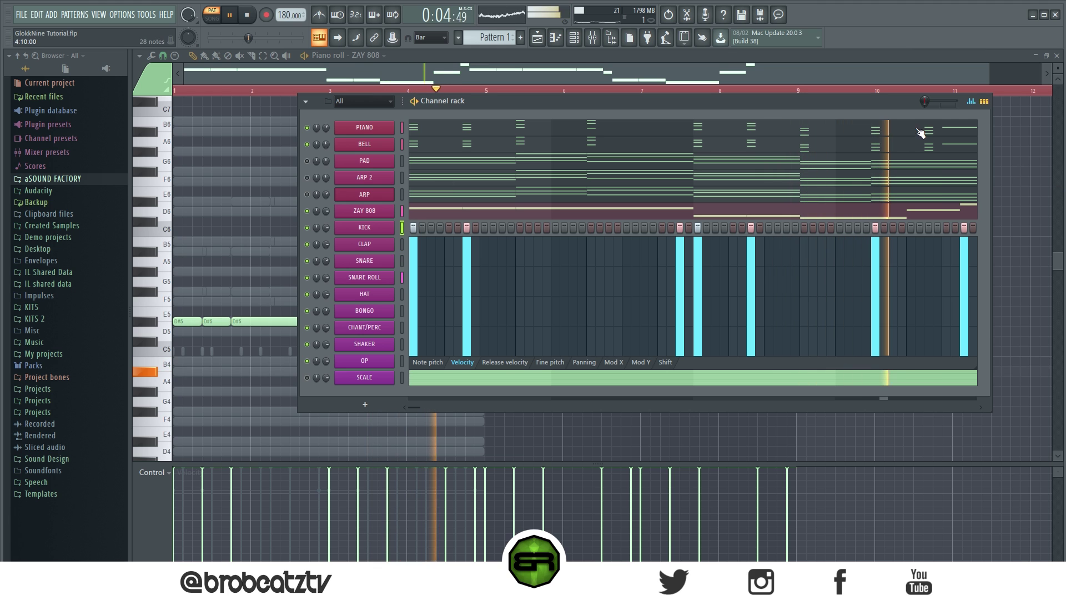
{"action": "left_click", "coordinate": [971, 101]}
{"action": "key", "text": "space"}
- Fill the HAT channel with a hit on every second step
{"action": "right_click", "coordinate": [371, 299]}
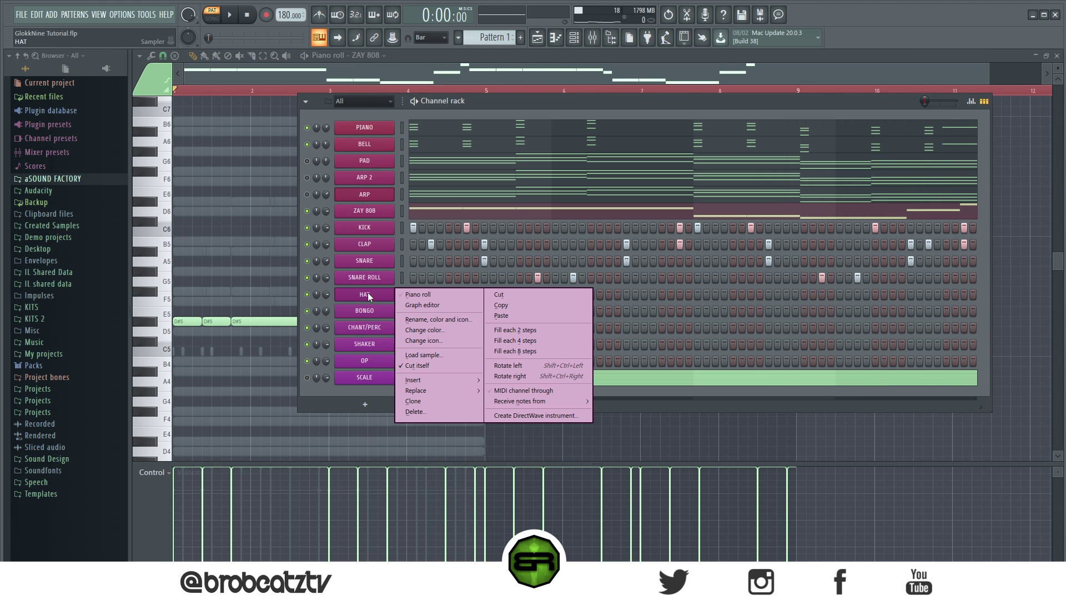
{"action": "left_click", "coordinate": [515, 330]}
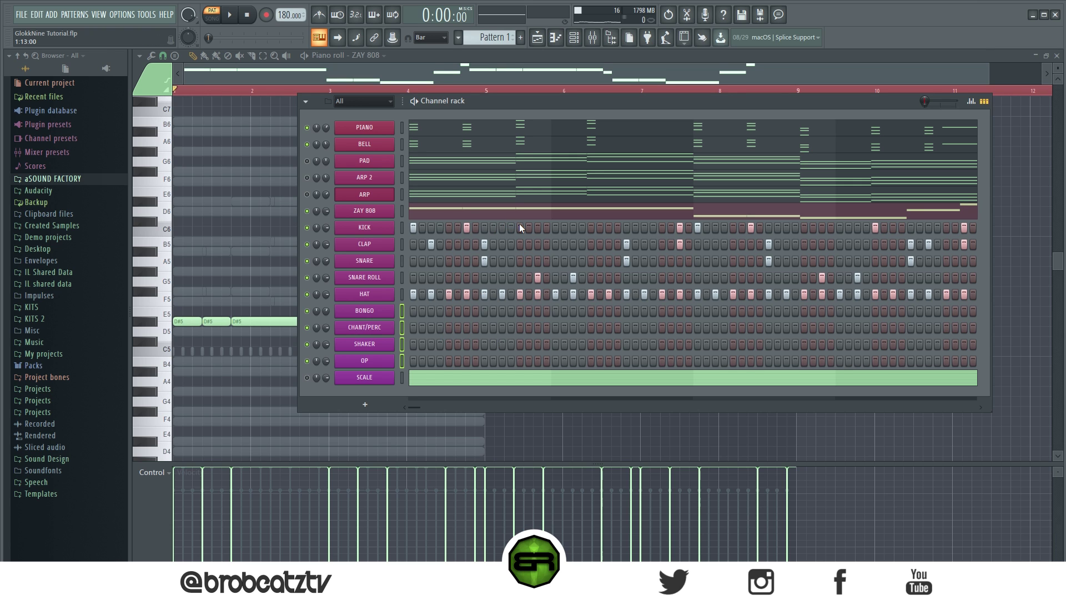
{"action": "left_click_drag", "start_coordinate": [523, 316], "coordinate": [523, 353]}
- Add SHAKER hits on step 5 of bars 1 and 3 and a CHANT/PERC hit on step 13 of bar 1
{"action": "key", "text": "space"}
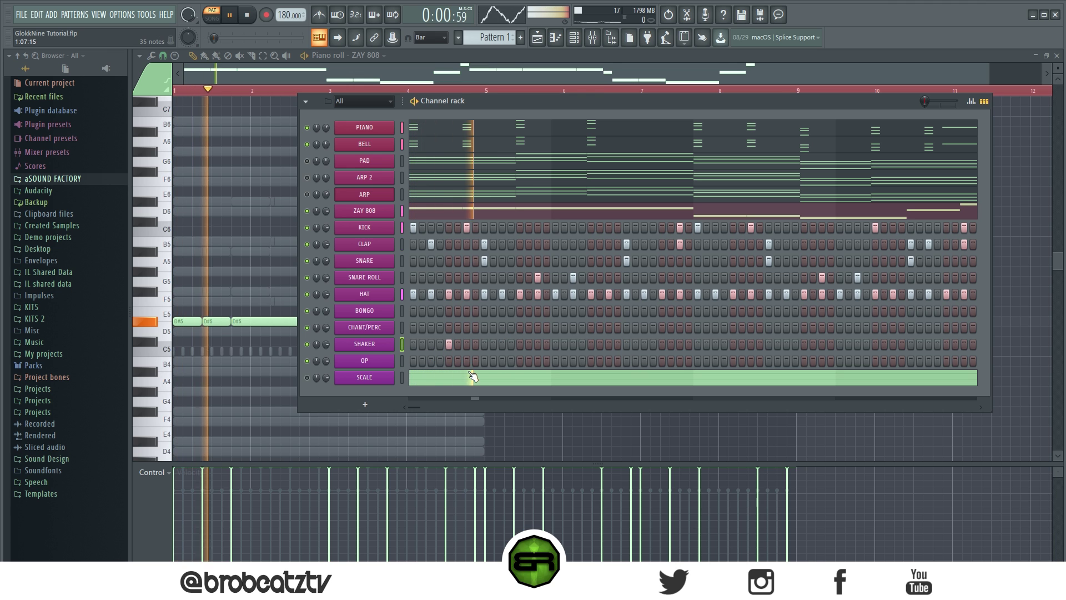
{"action": "left_click", "coordinate": [734, 343]}
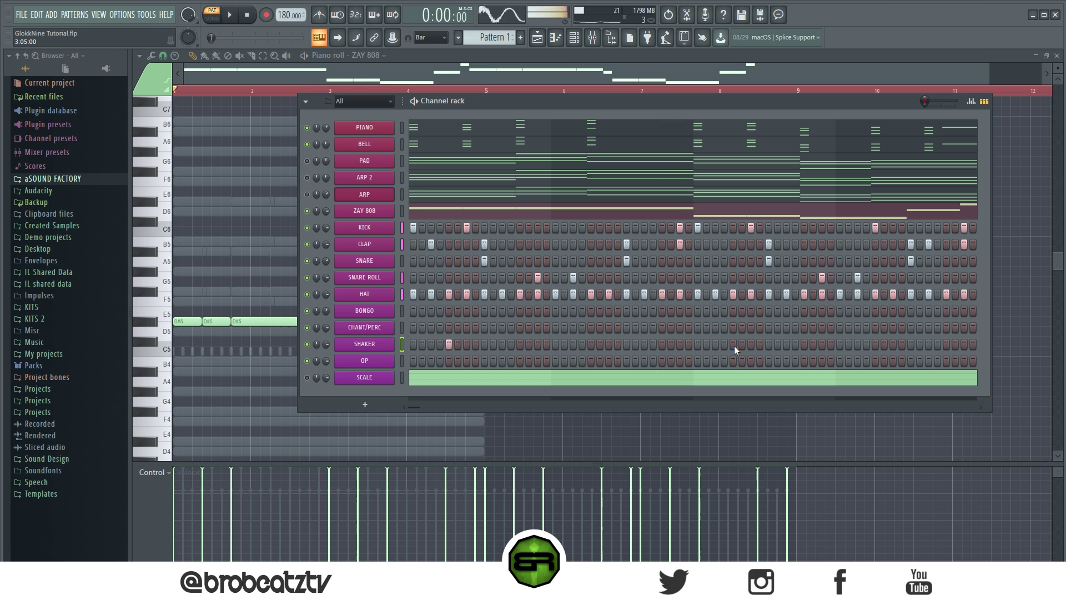
{"action": "left_click", "coordinate": [520, 327]}
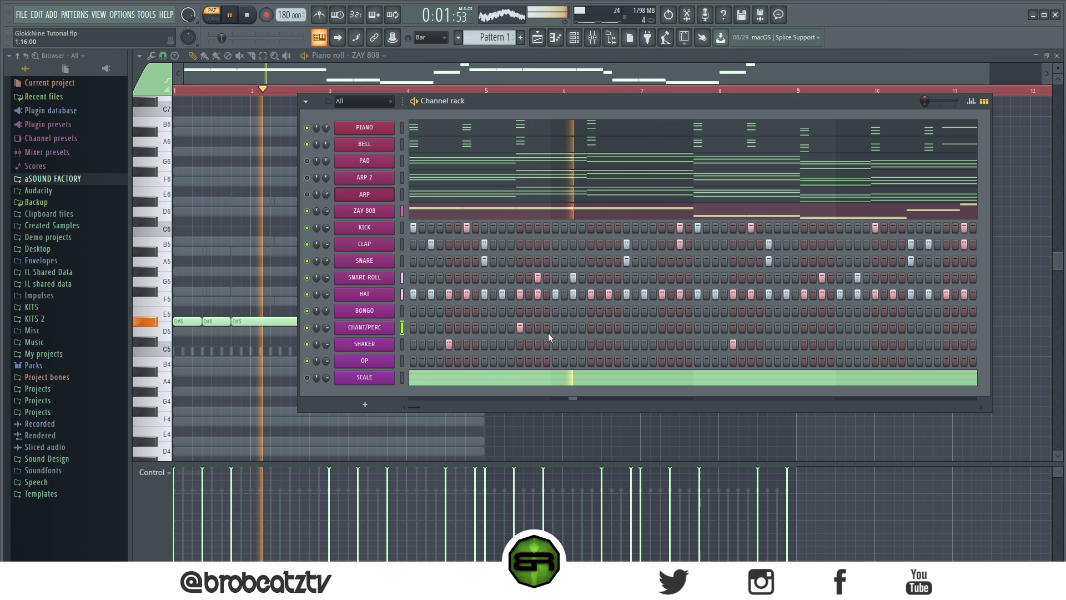
- Add an OP hit on step 5 and BONGO hits on steps 13 and 14 of bar 2
{"action": "left_click", "coordinate": [591, 360]}
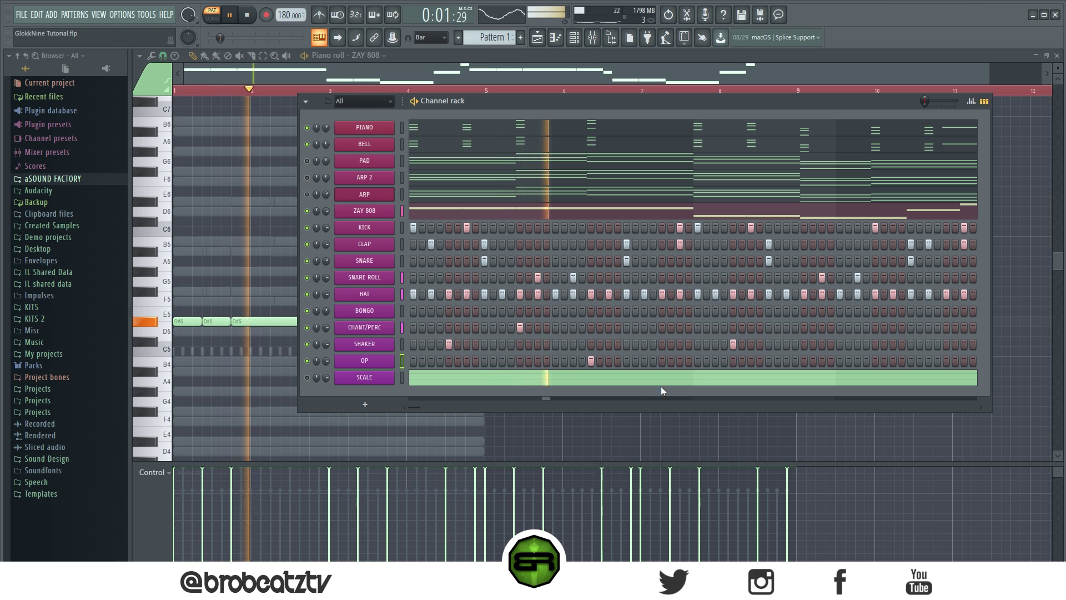
{"action": "left_click", "coordinate": [663, 311]}
{"action": "left_click", "coordinate": [672, 312]}
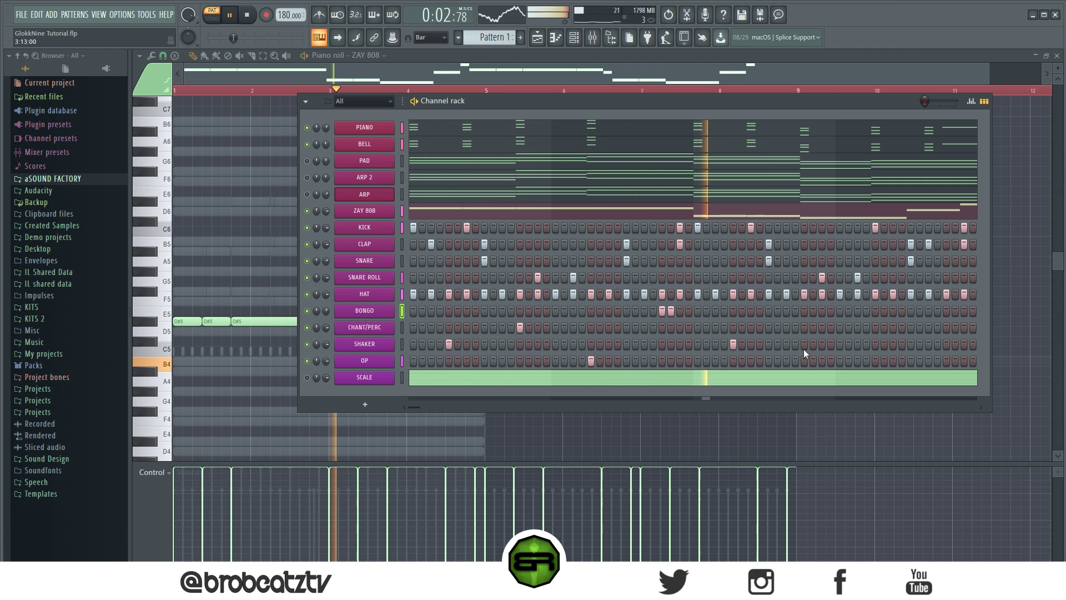
- Add to bar 4 a CHANT/PERC hit on step 5, BONGO hits on steps 7 and 13, and an OP hit on step 13
{"action": "left_click", "coordinate": [875, 327]}
{"action": "left_click", "coordinate": [893, 311]}
{"action": "key", "text": "space"}
{"action": "key", "text": "space"}
{"action": "left_click", "coordinate": [946, 311]}
{"action": "left_click", "coordinate": [946, 361]}
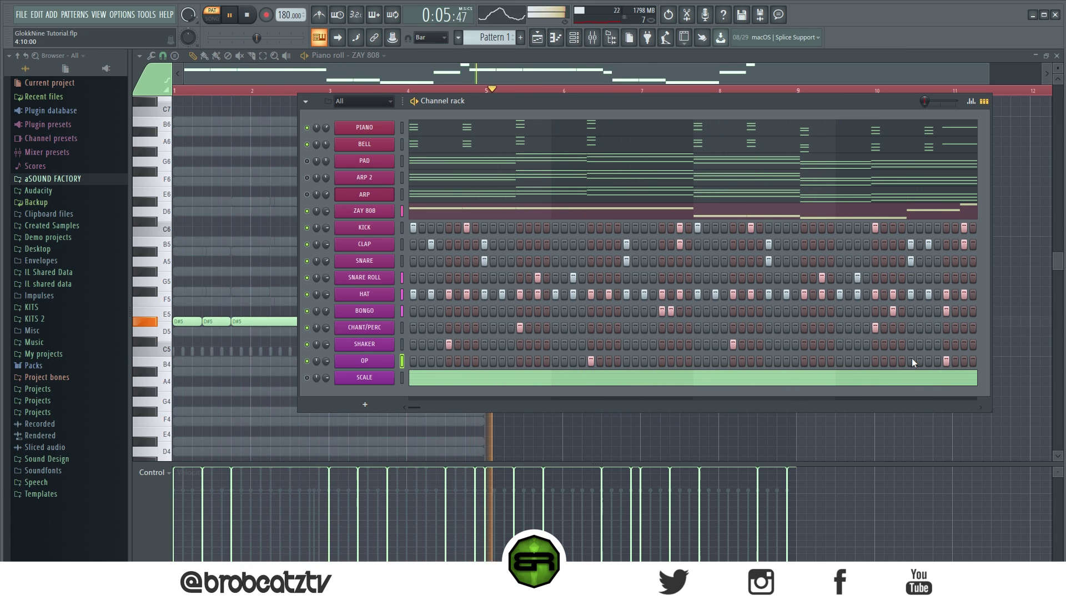
{"action": "key", "text": "space"}
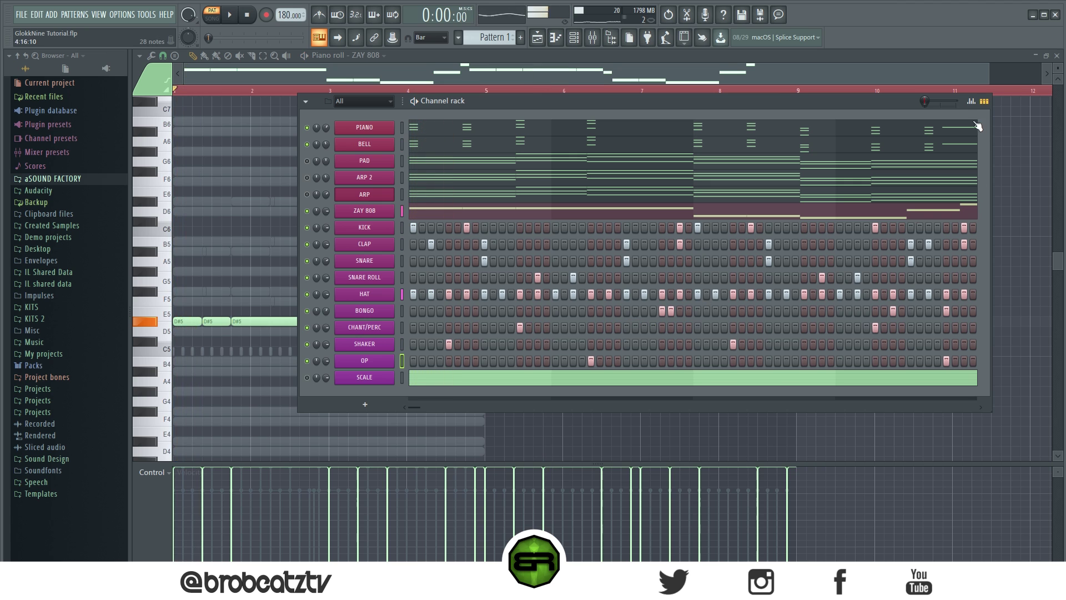
- Play the pattern to hear the complete percussion with the melody and stop it
{"action": "left_click", "coordinate": [972, 101]}
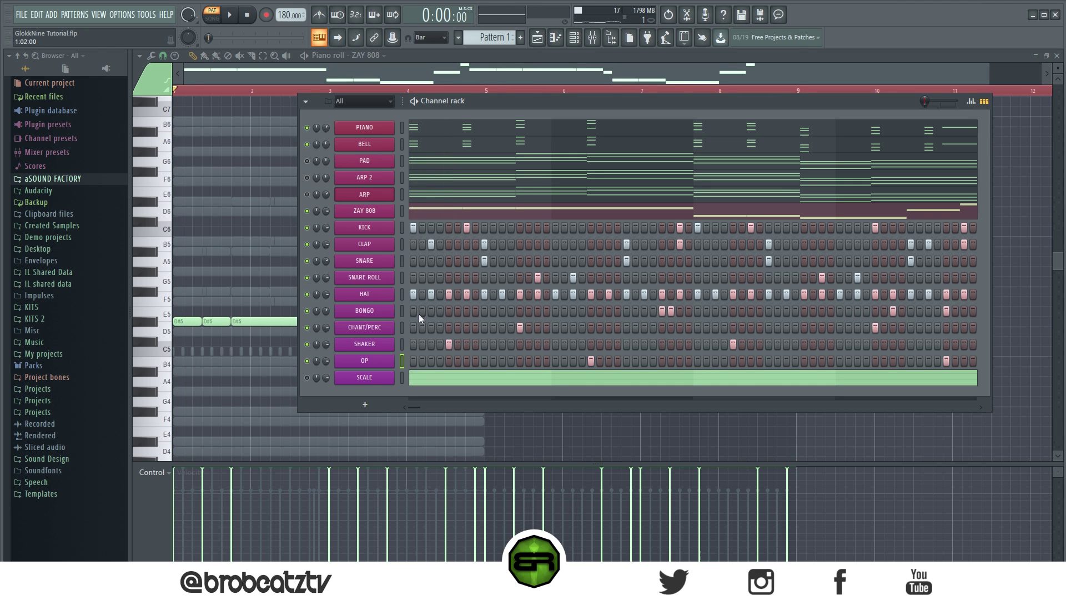
{"action": "key", "text": "space"}
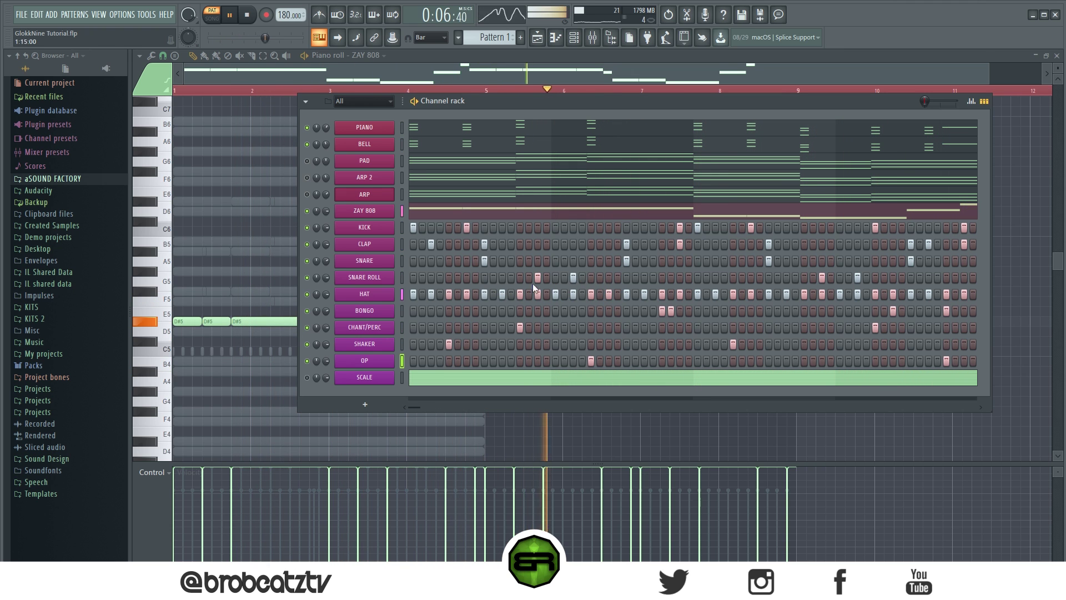
{"action": "right_click", "coordinate": [336, 292]}
{"action": "key", "text": "Escape"}
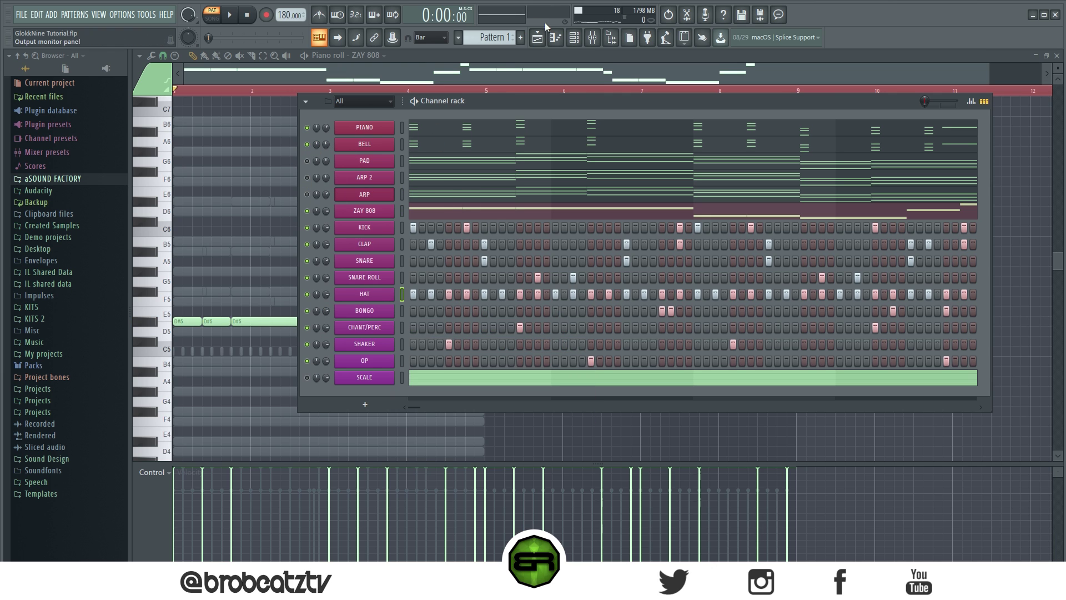
- Split Pattern 1 by channel in the Playlist so each instrument has its own pattern
{"action": "left_click", "coordinate": [537, 39]}
{"action": "right_click", "coordinate": [164, 99]}
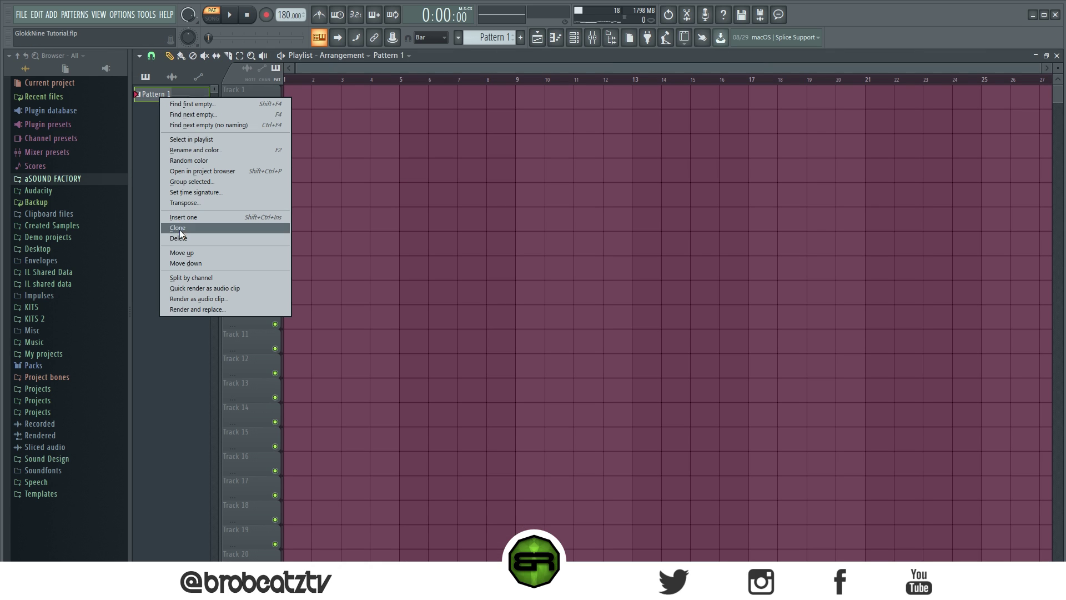
{"action": "left_click", "coordinate": [189, 277]}
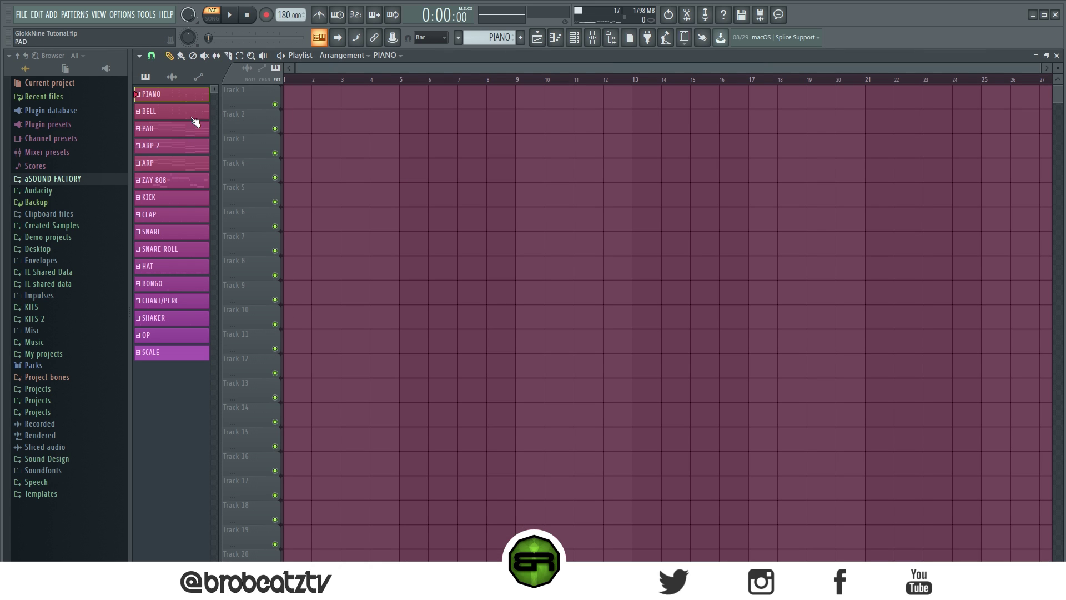
- Place the PIANO through OP patterns on tracks 1 to 15 at bar 1 and cut the HAT clip off at bar 5
{"action": "left_click", "coordinate": [173, 336]}
{"action": "left_click_drag", "start_coordinate": [286, 88], "coordinate": [293, 88]}
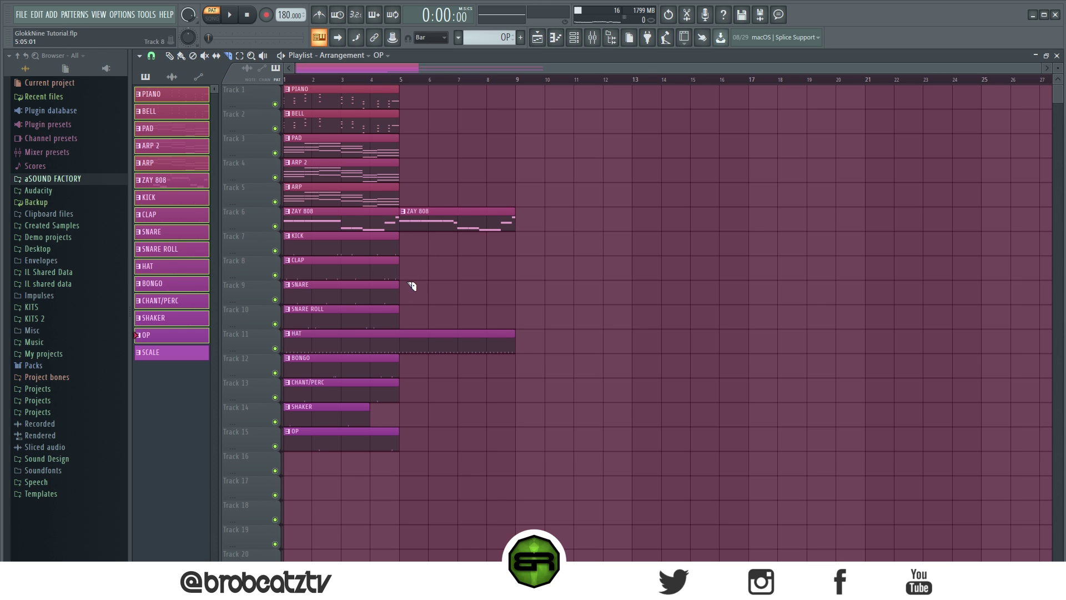
{"action": "right_click", "coordinate": [466, 329]}
- Move the second ZAY 808 clip to bar 9 with a copy at bar 13, and duplicate the clips of bars 1–4 on all tracks to bar 5
{"action": "left_click_drag", "start_coordinate": [443, 220], "coordinate": [559, 220]}
{"action": "key", "text": "ctrl+b"}
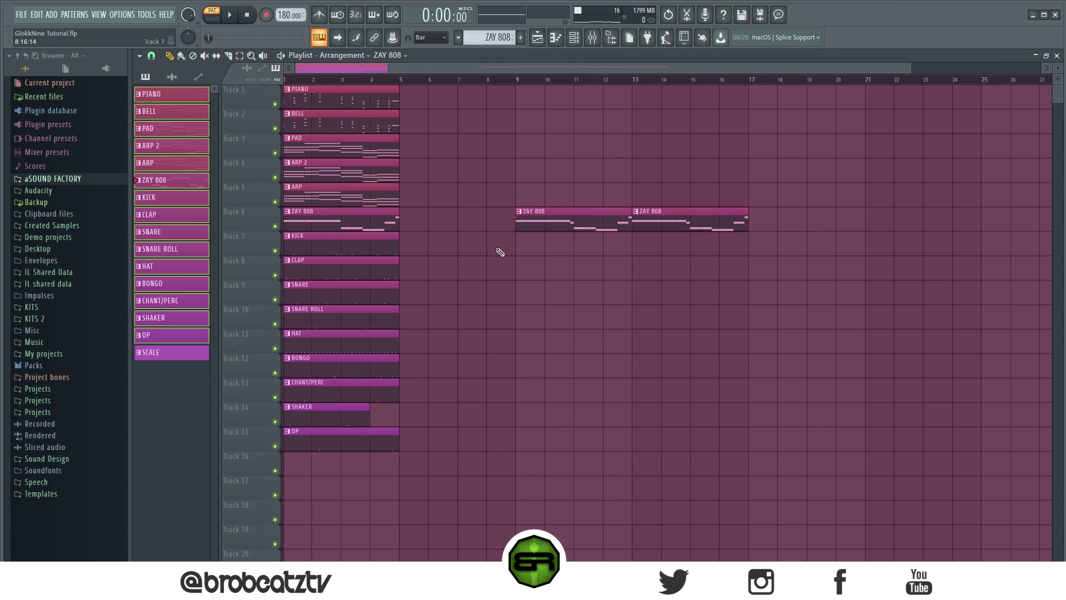
{"action": "left_click_drag", "start_coordinate": [349, 218], "coordinate": [383, 217]}
{"action": "left_click_drag", "start_coordinate": [384, 453], "coordinate": [282, 52]}
{"action": "left_click_drag", "start_coordinate": [349, 107], "coordinate": [481, 128]}
- Rearrange the ARP clips to fill only bars 9 through 24, and extend the PAD clips through bar 24
{"action": "left_click", "coordinate": [510, 194]}
{"action": "left_click_drag", "start_coordinate": [402, 195], "coordinate": [820, 197]}
{"action": "left_click", "coordinate": [440, 170]}
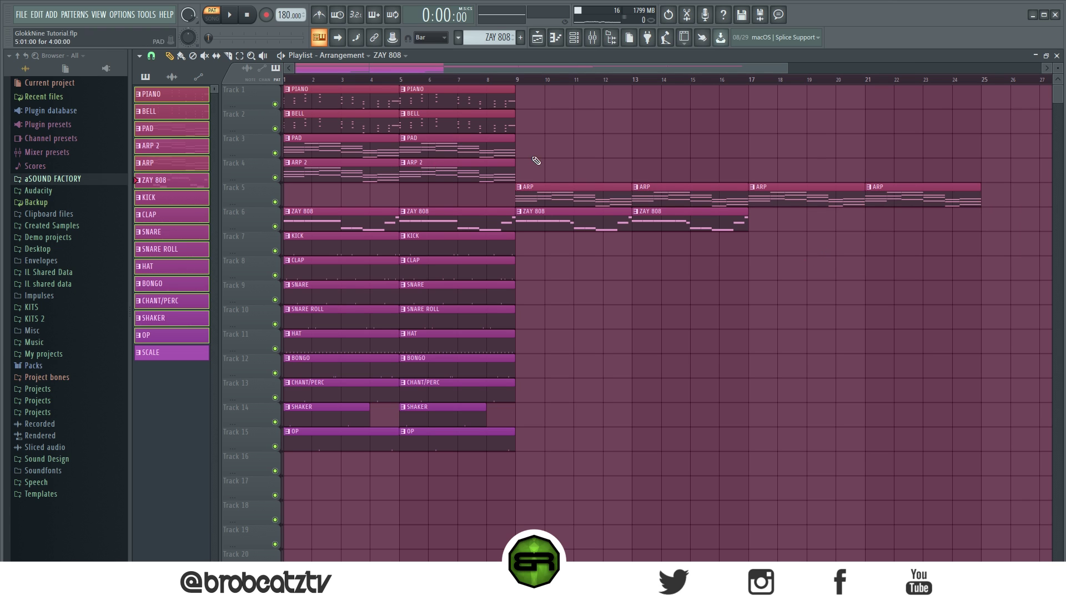
{"action": "left_click_drag", "start_coordinate": [475, 151], "coordinate": [800, 150]}
{"action": "left_click", "coordinate": [799, 288]}
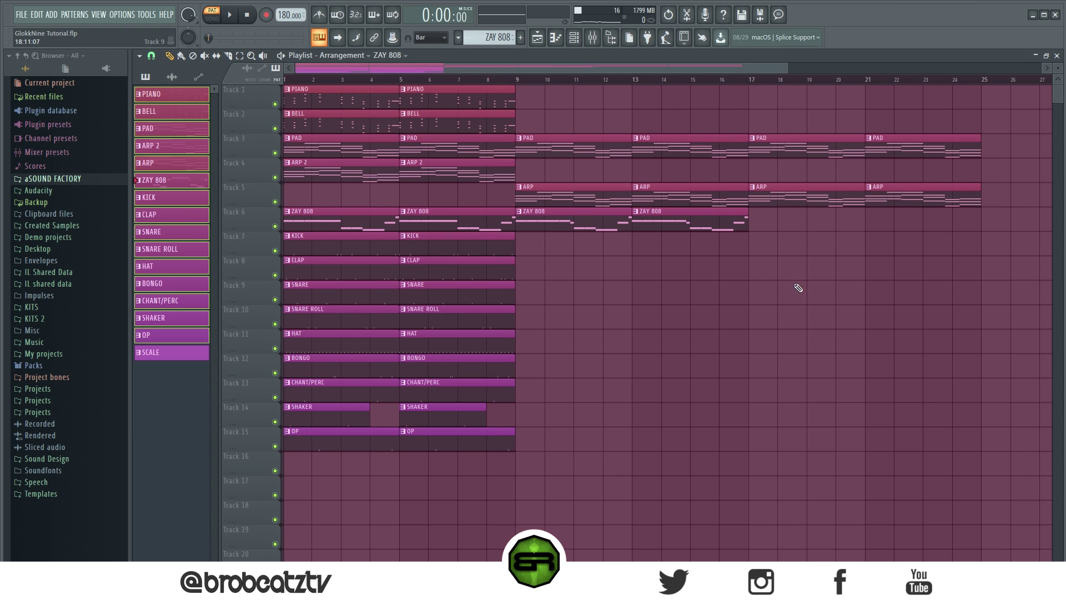
- Fill bars 9 through 24 of track 6 with ZAY 808 clips
{"action": "left_click_drag", "start_coordinate": [732, 230], "coordinate": [572, 229], "text": "ctrl"}
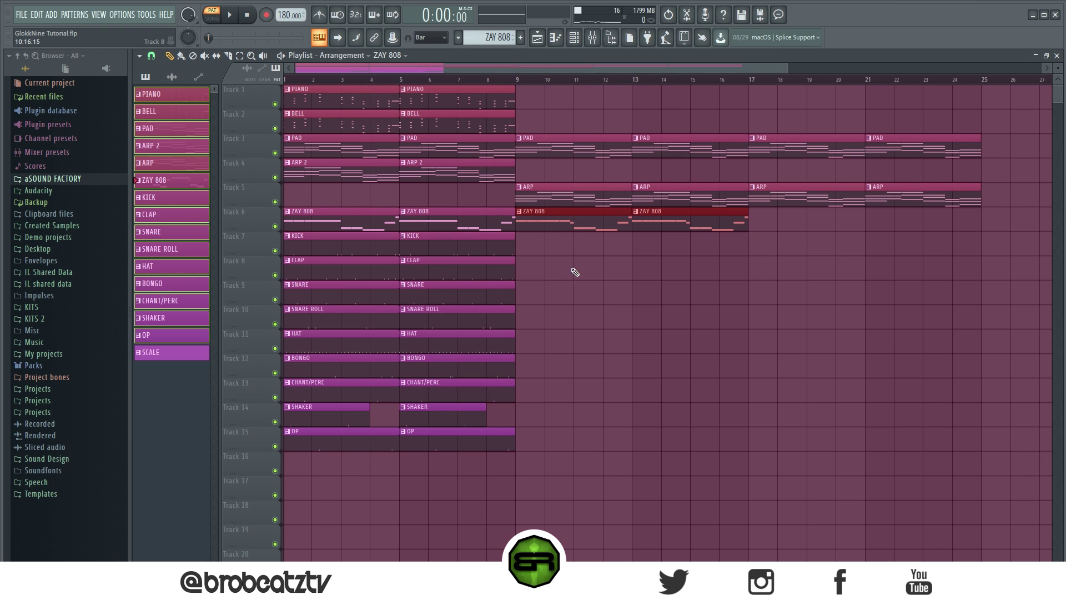
{"action": "left_click", "coordinate": [570, 226]}
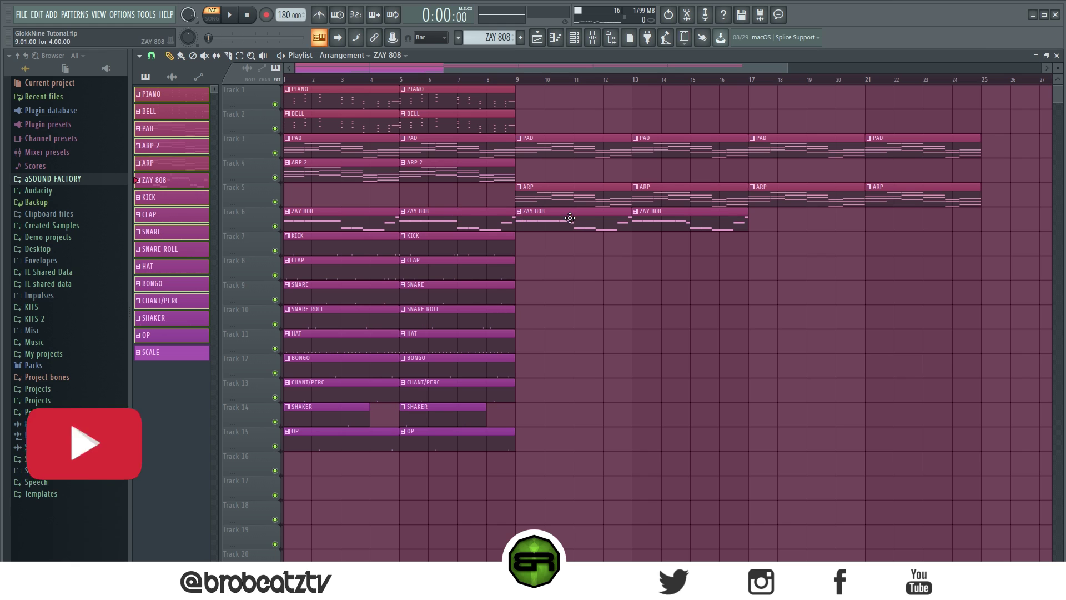
{"action": "left_click_drag", "start_coordinate": [571, 219], "coordinate": [798, 219]}
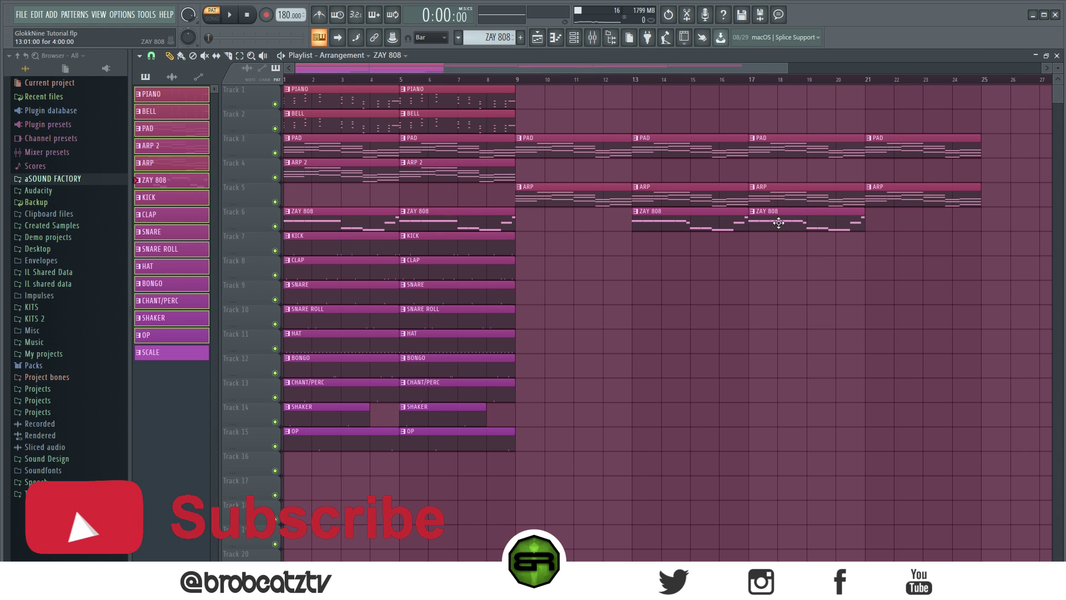
{"action": "left_click", "coordinate": [912, 221]}
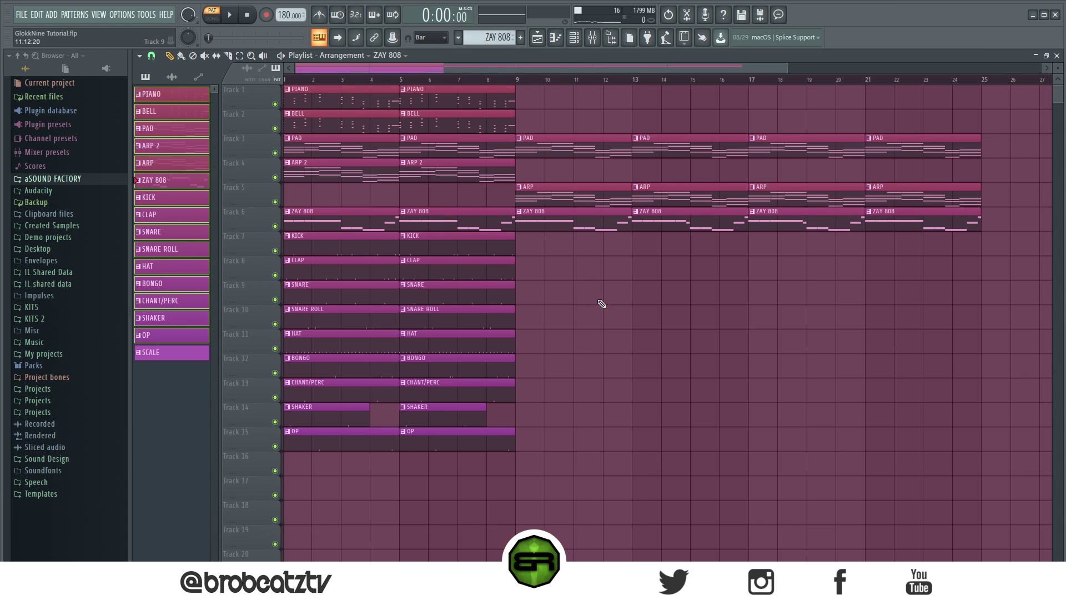
- Delete the ZAY 808 clips at bars 9 and 13 and place fresh ones there
{"action": "right_click", "coordinate": [580, 221]}
{"action": "left_click", "coordinate": [555, 220]}
{"action": "right_click", "coordinate": [713, 229]}
{"action": "left_click", "coordinate": [663, 221]}
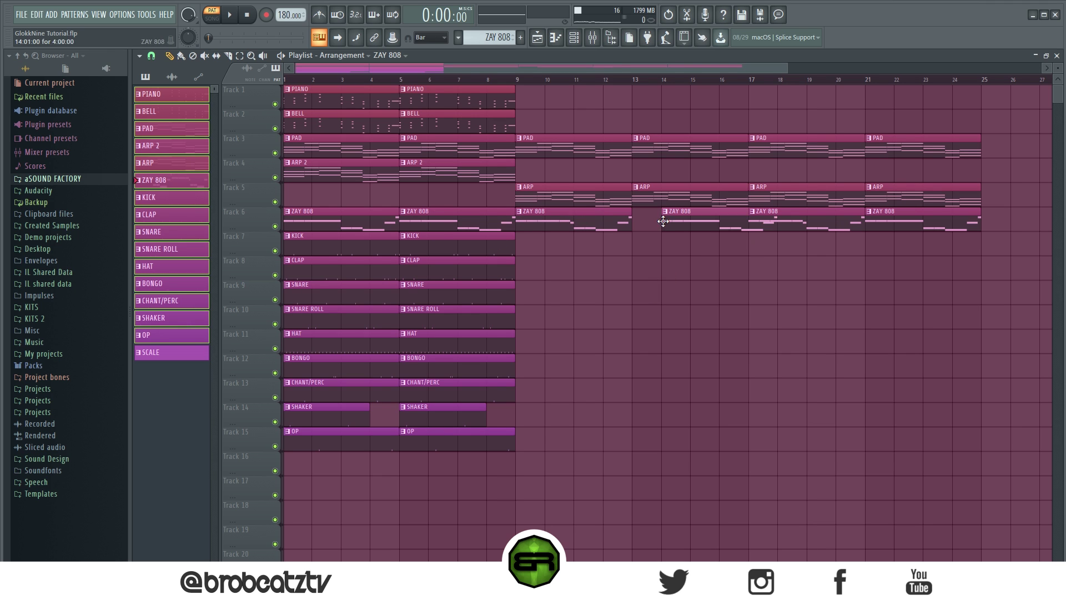
- Duplicate the KICK through OP clips of bars 1–8 twice to fill bars 9 through 24
{"action": "left_click_drag", "start_coordinate": [286, 232], "coordinate": [459, 445]}
{"action": "key", "text": "ctrl+b"}
{"action": "key", "text": "ctrl+b"}
{"action": "left_click", "coordinate": [823, 493]}
- Delete the HAT clips from bar 9, BONGO from bar 17, CHANT/PERC, SHAKER and OP at bars 9 and 17, and KICK at bars 13 and 17
{"action": "mouse_move", "coordinate": [561, 332]}
{"action": "left_mouse_down"}
{"action": "mouse_move", "coordinate": [744, 333]}
{"action": "mouse_move", "coordinate": [931, 358]}
{"action": "left_mouse_up"}
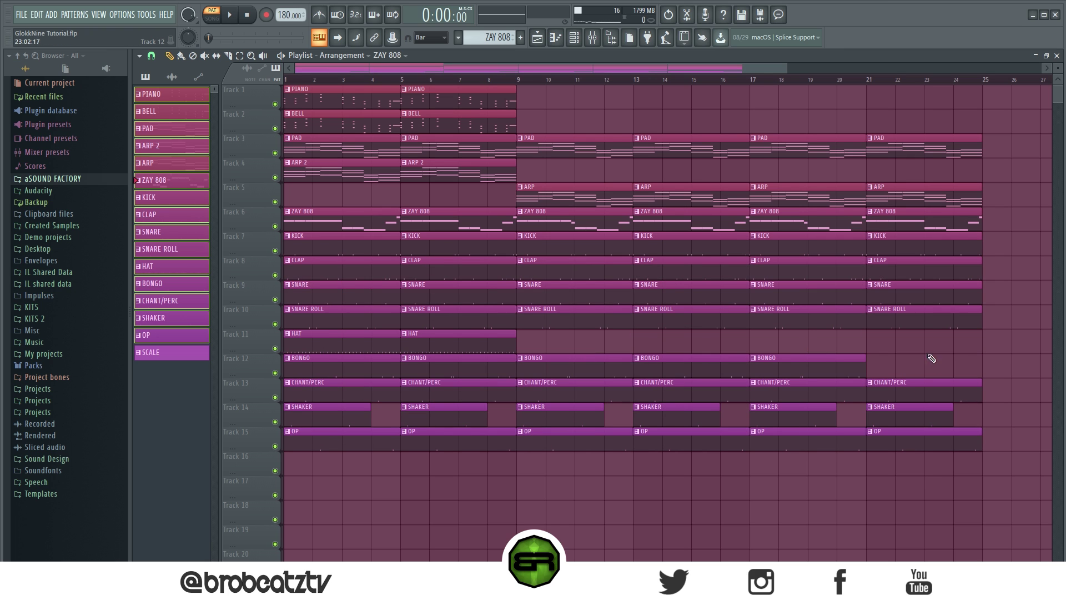
{"action": "mouse_move", "coordinate": [549, 382]}
{"action": "left_mouse_down"}
{"action": "mouse_move", "coordinate": [680, 411]}
{"action": "mouse_move", "coordinate": [806, 378]}
{"action": "mouse_move", "coordinate": [771, 423]}
{"action": "left_mouse_up"}
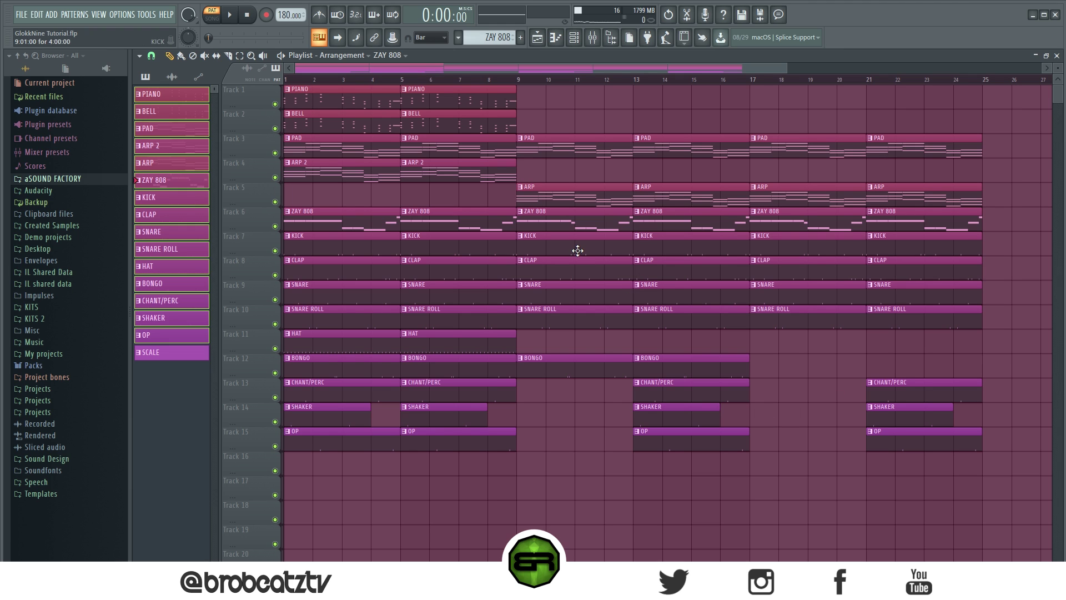
{"action": "left_click_drag", "start_coordinate": [728, 233], "coordinate": [792, 248]}
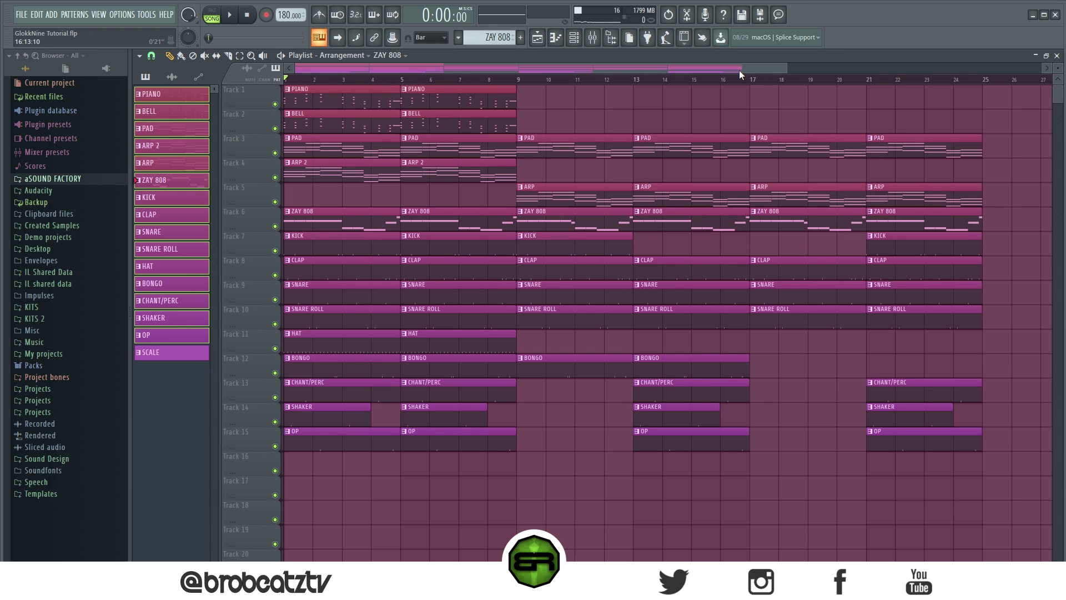
- Unmute the PAD, ARP 2 and ARP channels in the channel rack
{"action": "key", "text": "space"}
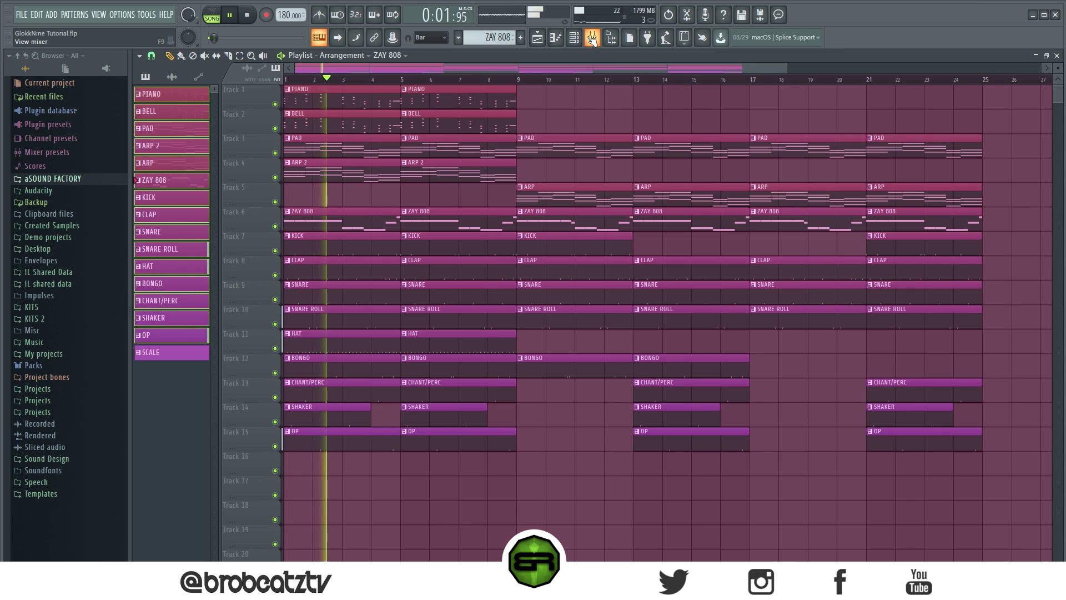
{"action": "key", "text": "space"}
{"action": "key", "text": "F6"}
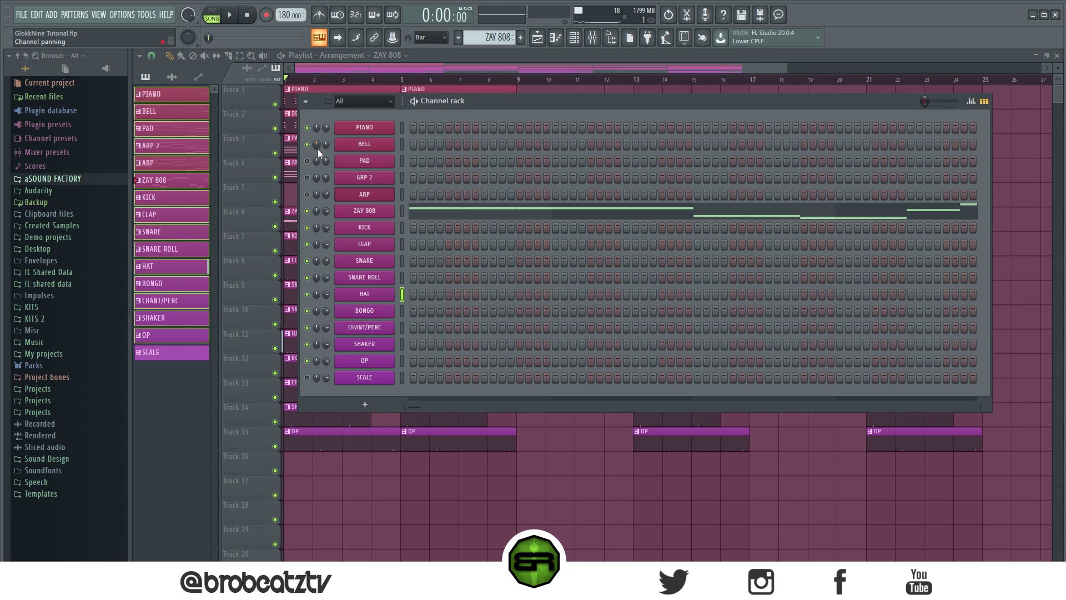
{"action": "left_click_drag", "start_coordinate": [307, 160], "coordinate": [308, 194]}
{"action": "key", "text": "F6"}
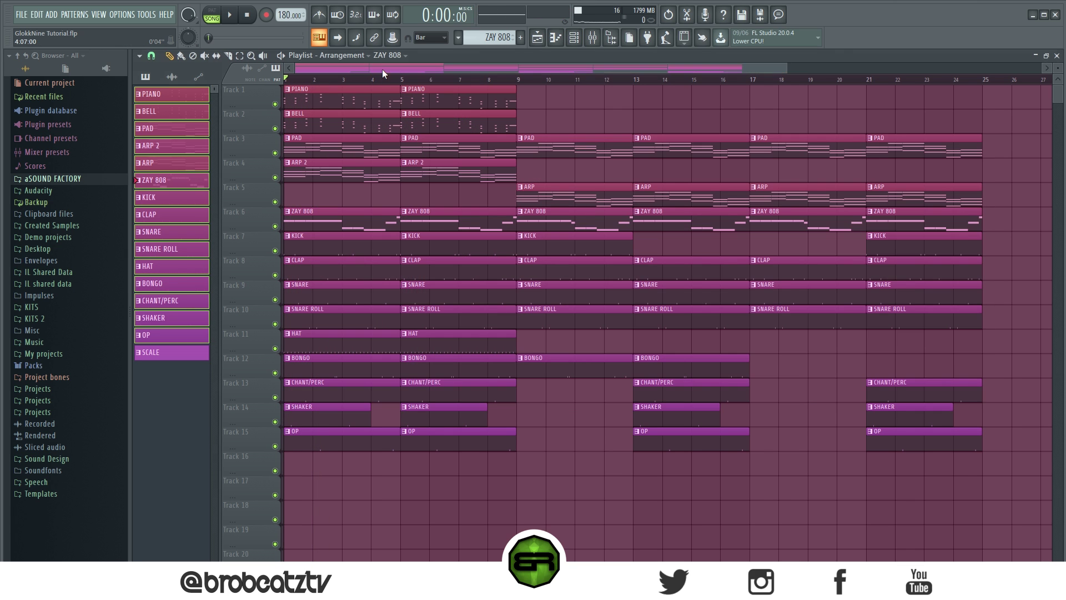
- Play the arrangement, delete the KICK clip at bar 9 and replace the ZAY 808 clip at bar 17 with a fresh one
{"action": "key", "text": "space"}
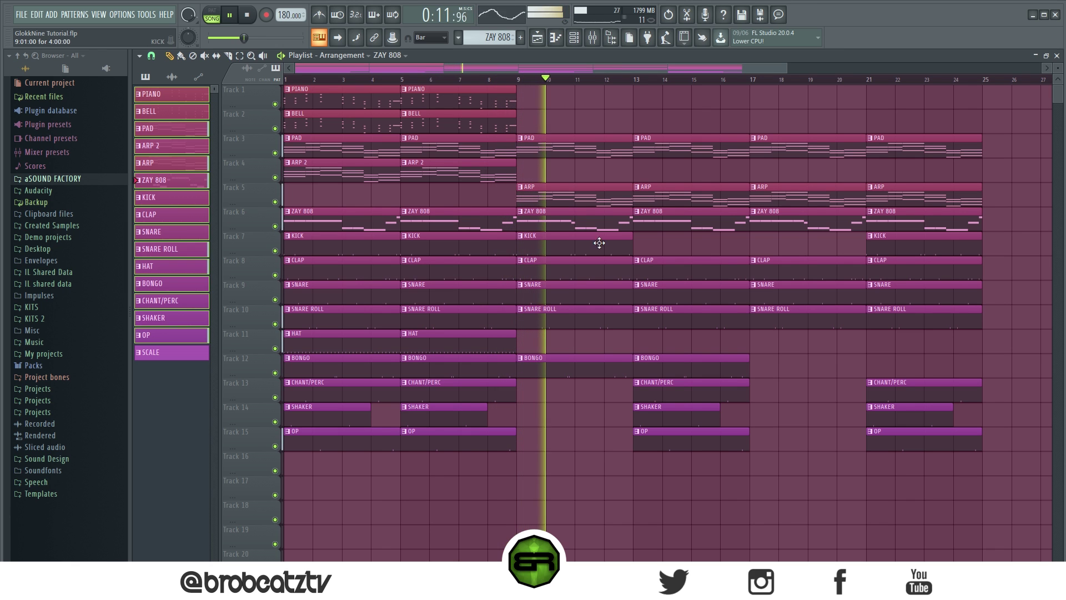
{"action": "right_click", "coordinate": [617, 240]}
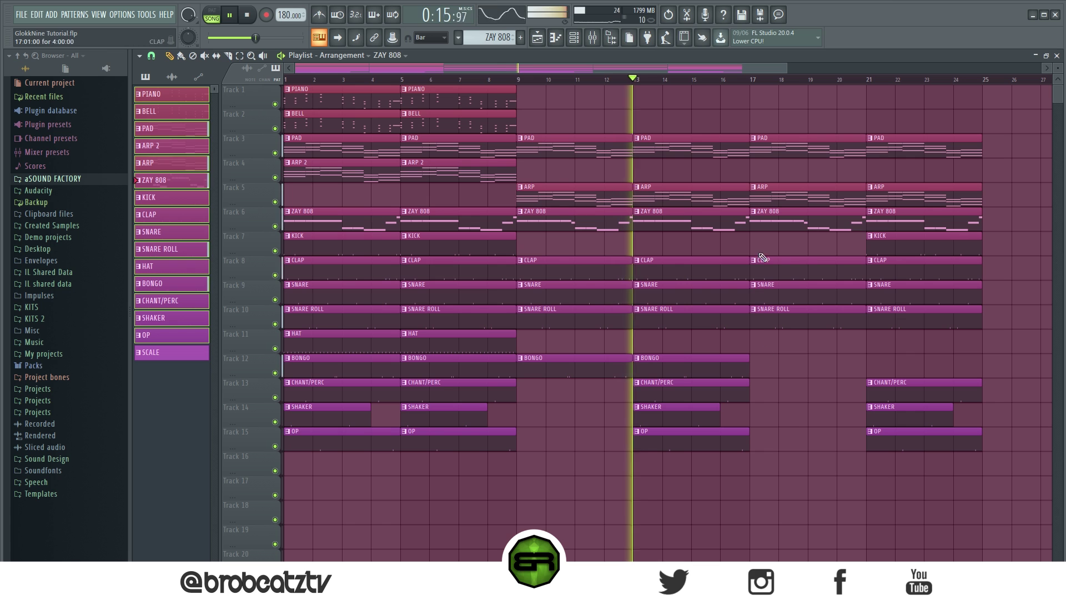
{"action": "right_click", "coordinate": [756, 225]}
{"action": "left_click", "coordinate": [765, 225]}
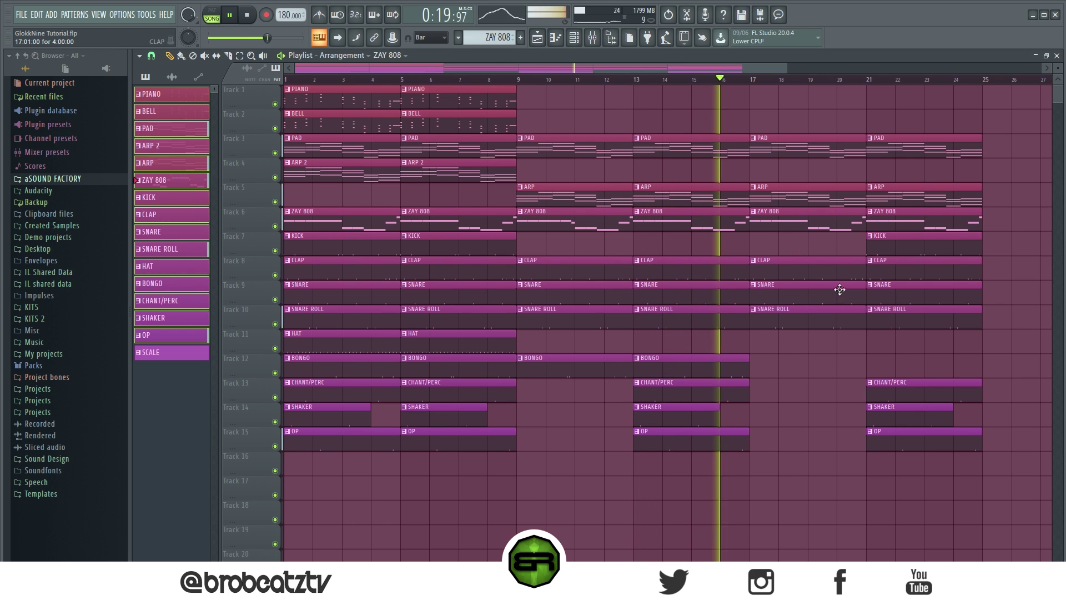
- Add HAT clips at bars 17 and 21 of track 11 and delete the KICK clip at bar 21
{"action": "left_click", "coordinate": [500, 342]}
{"action": "left_click", "coordinate": [793, 341]}
{"action": "left_click", "coordinate": [875, 341]}
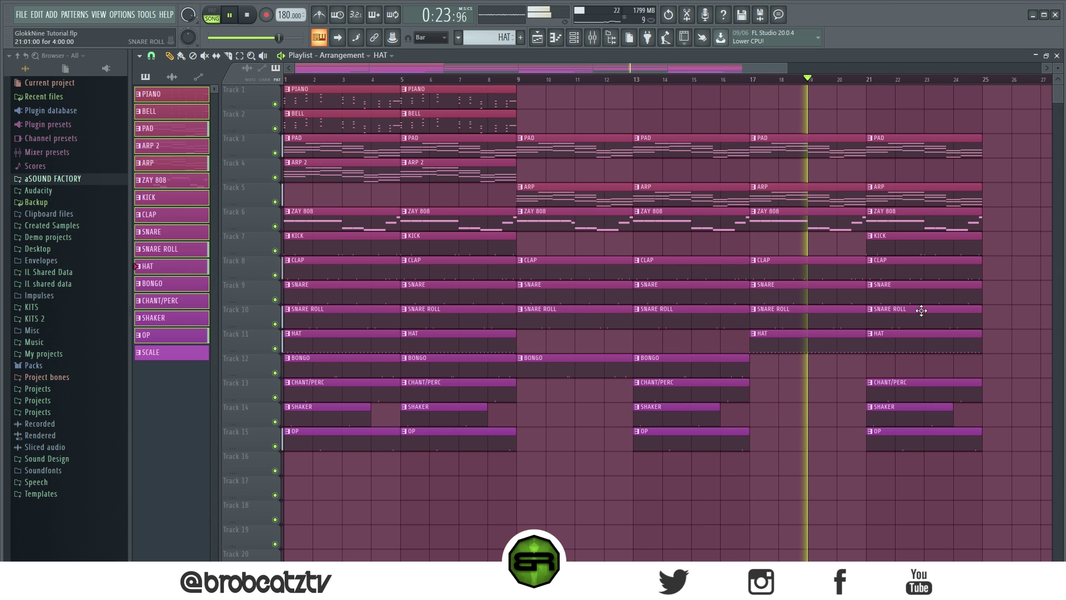
{"action": "right_click", "coordinate": [933, 245]}
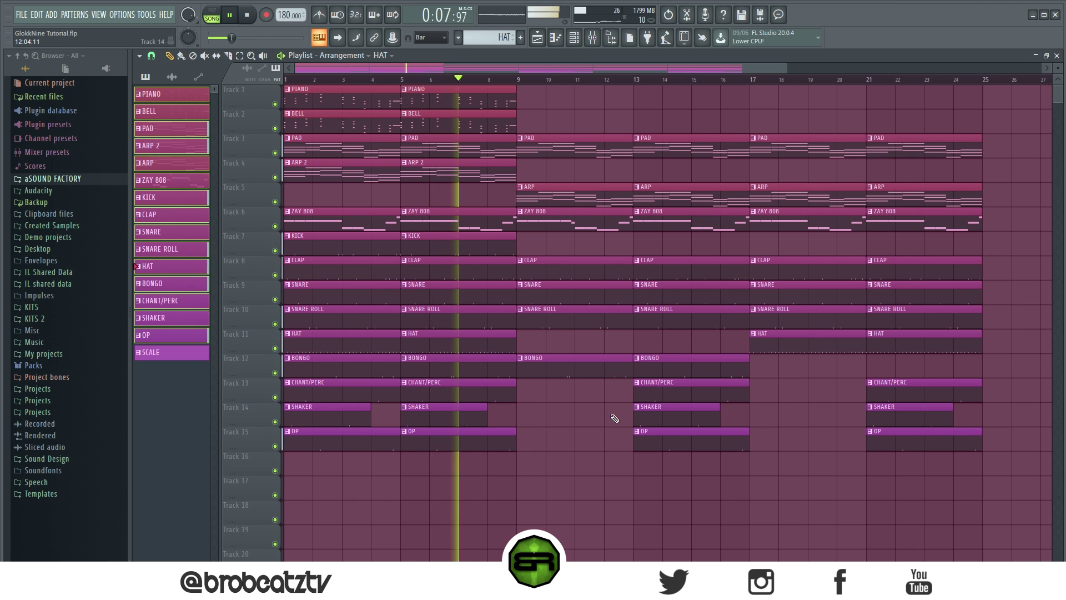
- Try playing the arrangement at a tempo of 170 BPM and set the tempo back to 180 BPM
{"action": "left_click", "coordinate": [248, 16]}
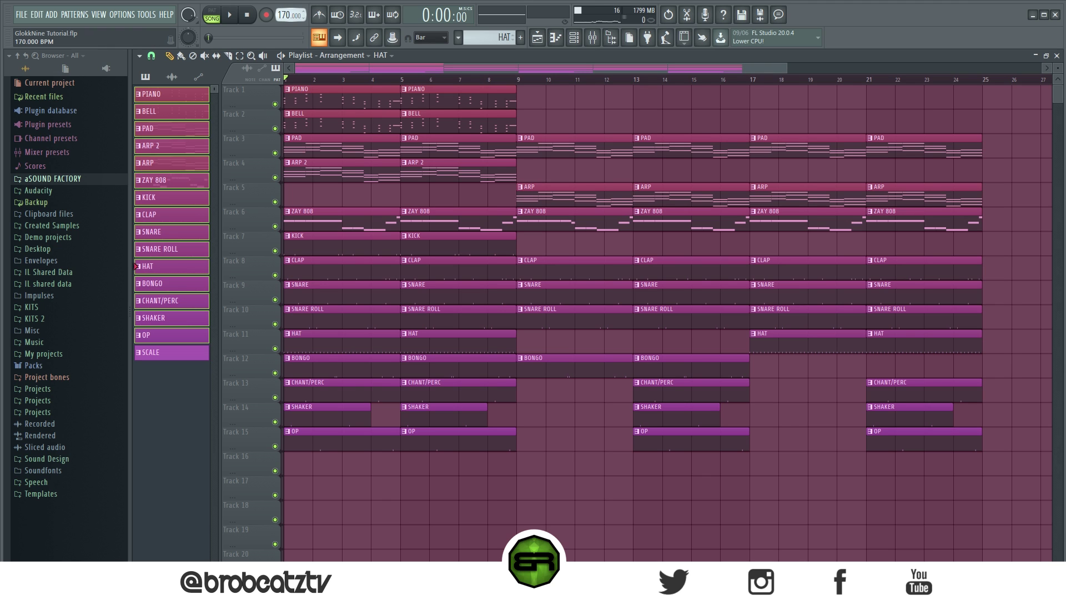
{"action": "left_click", "coordinate": [233, 17]}
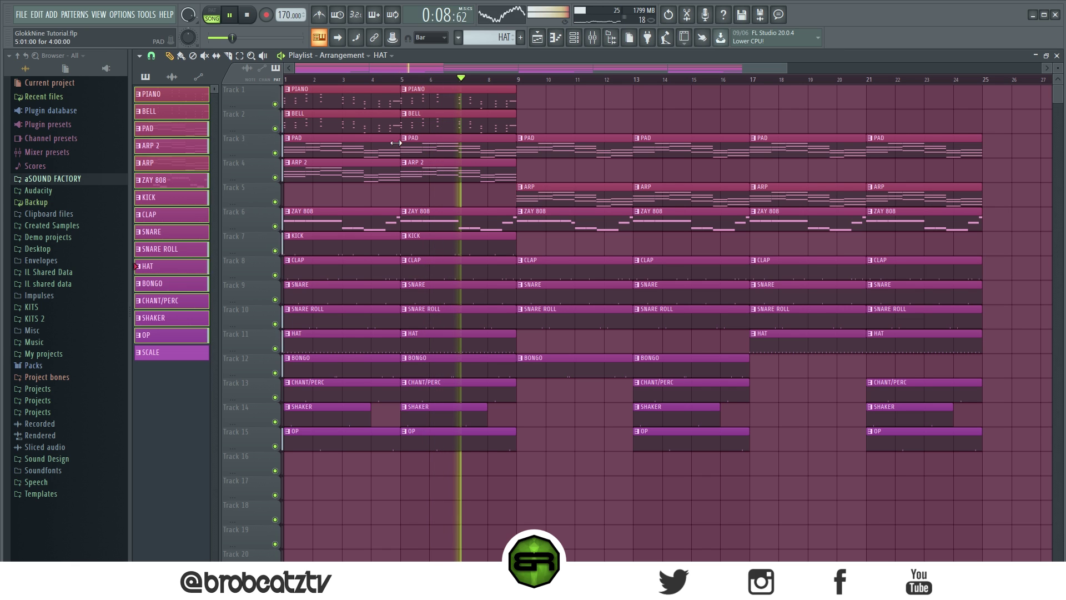
{"action": "left_click", "coordinate": [248, 16]}
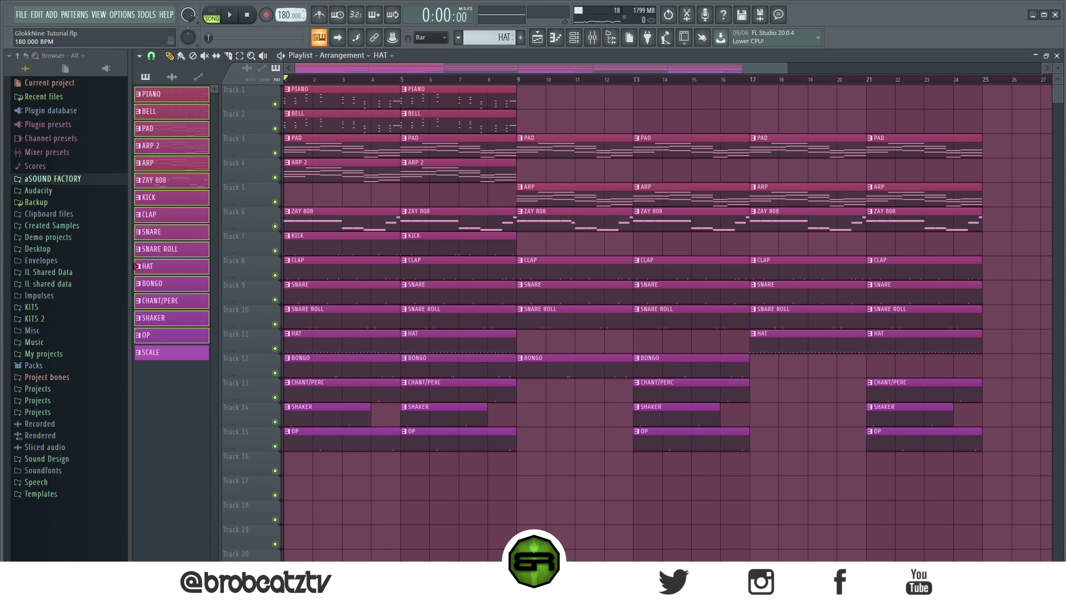